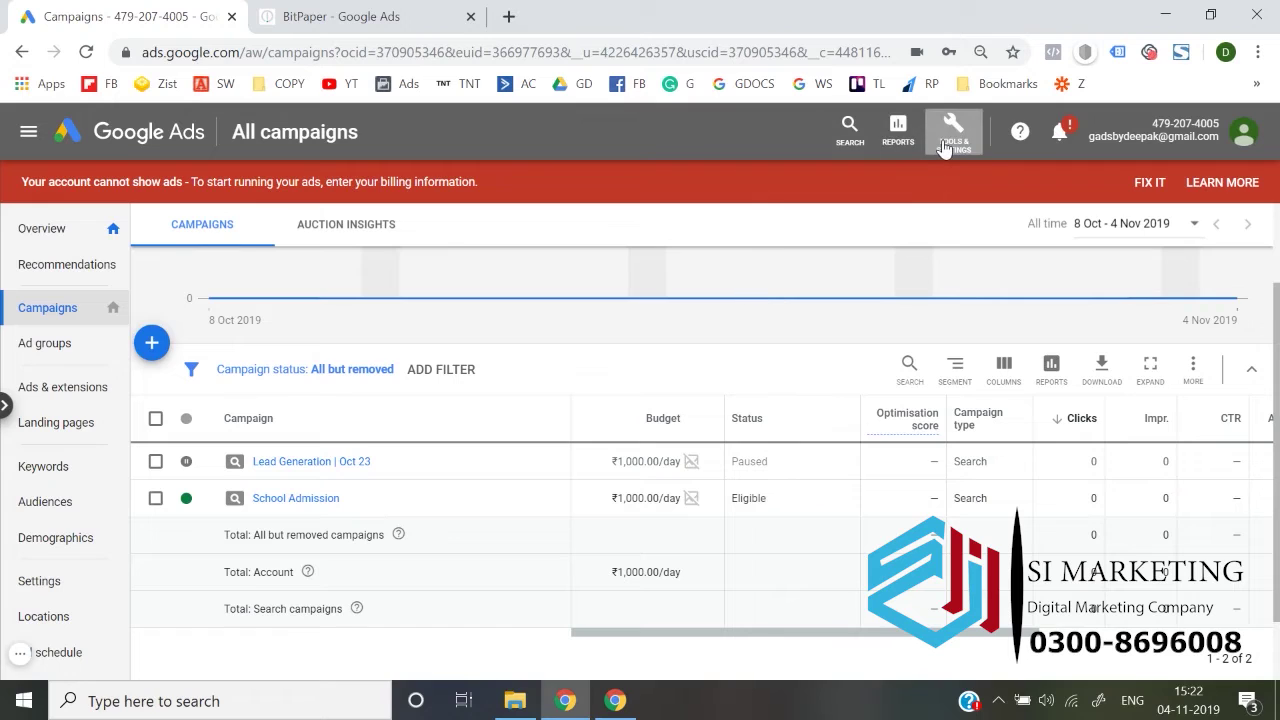
# View the Tools & Settings options, switch to the BitPaper whiteboard and handwrite "20 Campaigns" with lines above and below it.
pyautogui.click(953, 132)
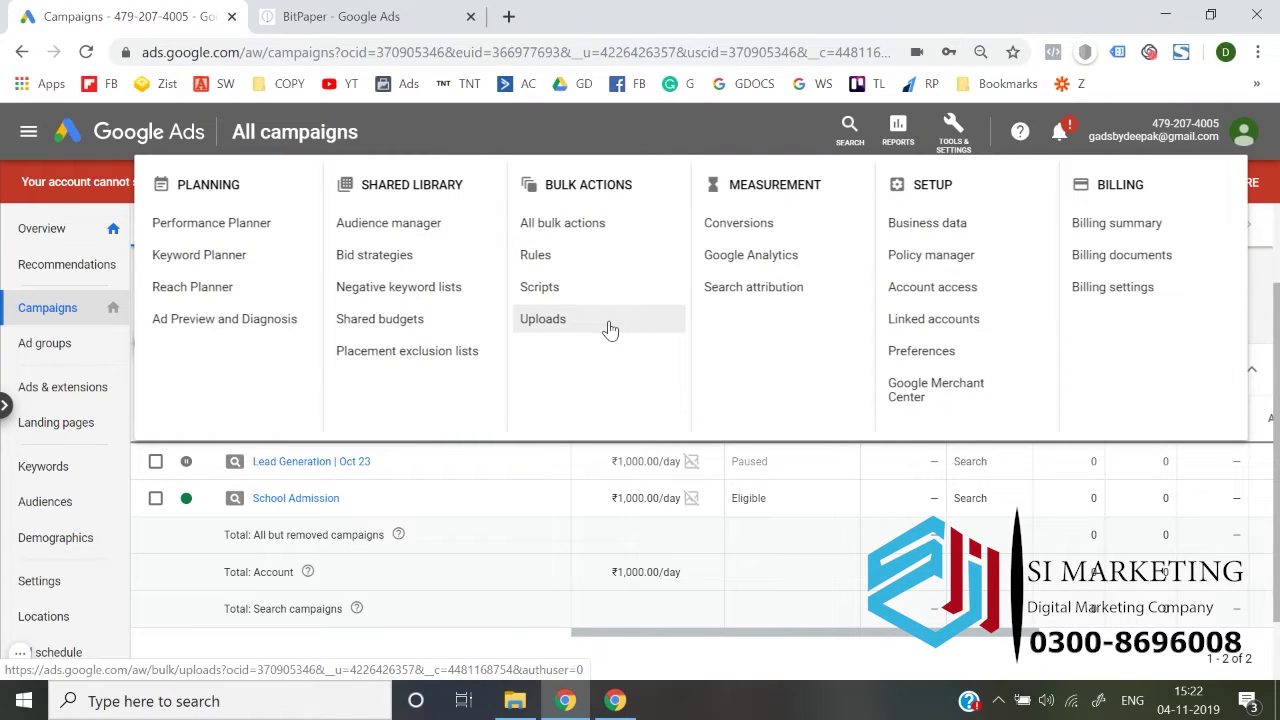
pyautogui.click(320, 16)
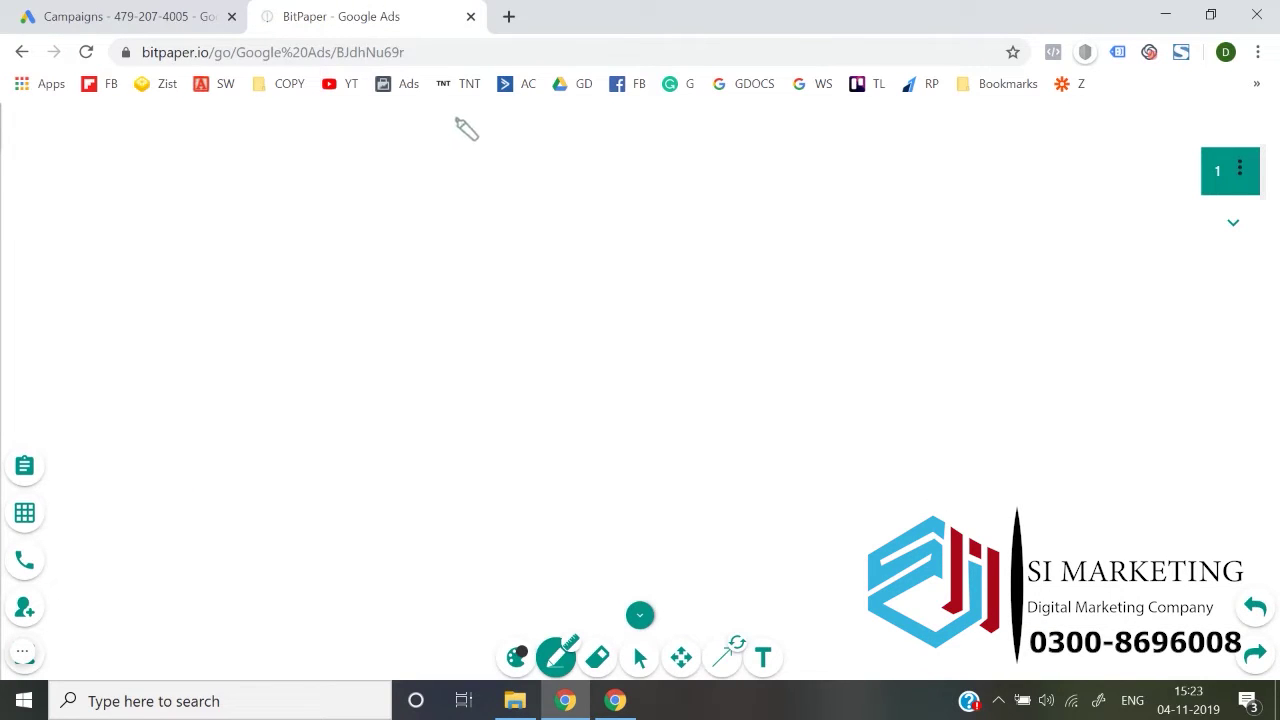
pyautogui.moveTo(433, 139)
pyautogui.mouseDown()
pyautogui.moveTo(447, 158)
pyautogui.moveTo(678, 132)
pyautogui.moveTo(698, 168)
pyautogui.moveTo(726, 128)
pyautogui.moveTo(759, 128)
pyautogui.mouseUp()
pyautogui.click(771, 122)
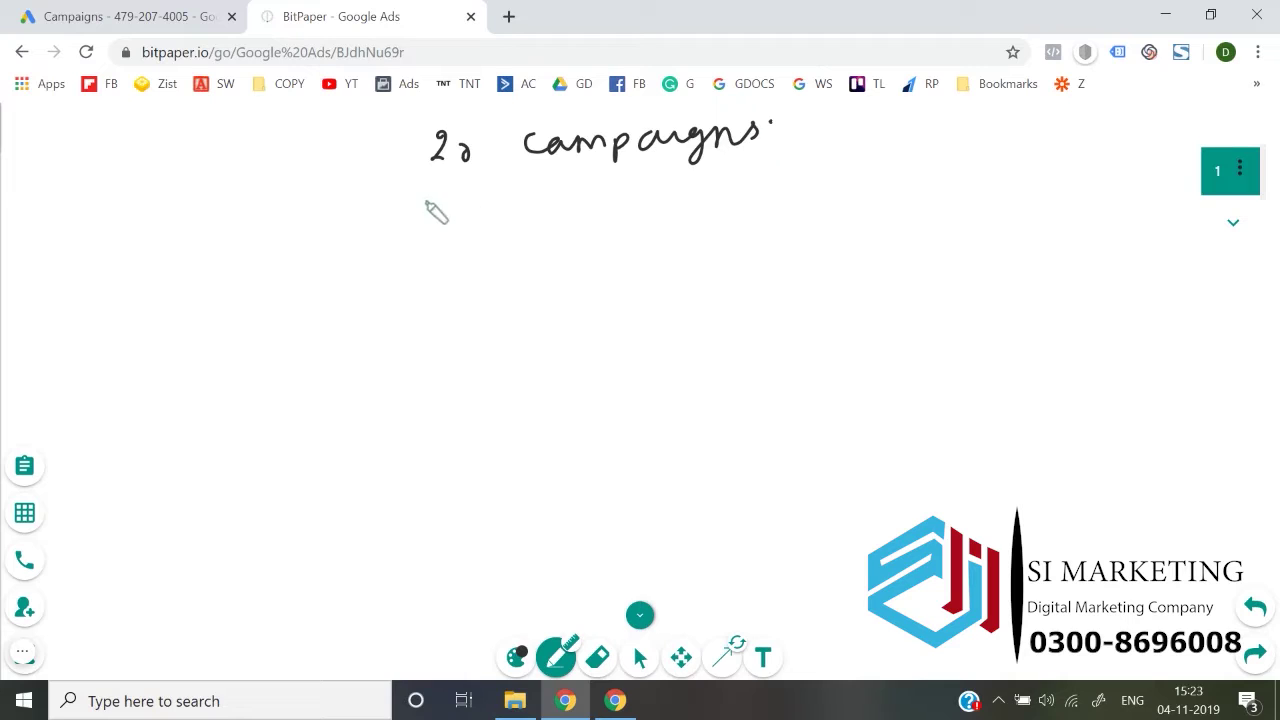
pyautogui.moveTo(423, 193); pyautogui.dragTo(765, 148)
pyautogui.moveTo(493, 128); pyautogui.dragTo(735, 106)
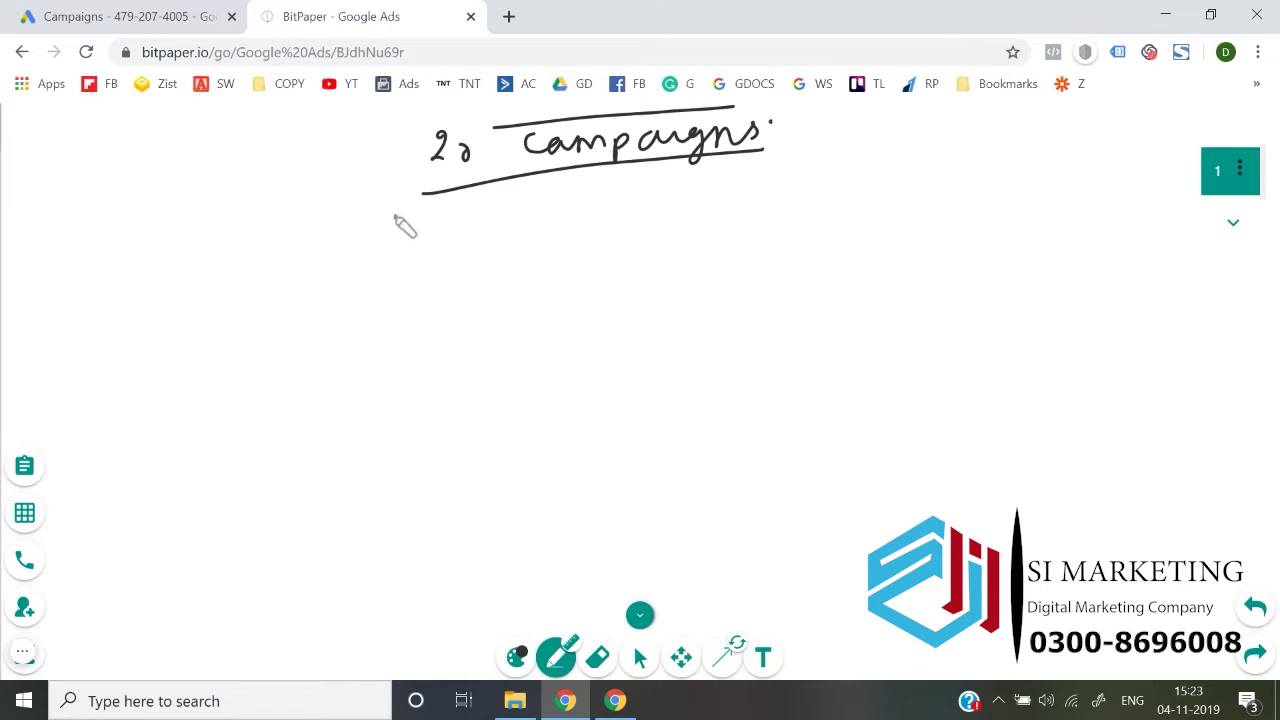
# Handwrite the label "Total" followed by a small mark, beside the campaigns line.
pyautogui.moveTo(200, 184); pyautogui.dragTo(226, 180)
pyautogui.moveTo(219, 183)
pyautogui.mouseDown()
pyautogui.moveTo(222, 209)
pyautogui.moveTo(238, 190)
pyautogui.moveTo(262, 202)
pyautogui.mouseUp()
pyautogui.click(265, 175)
pyautogui.moveTo(258, 190)
pyautogui.mouseDown()
pyautogui.moveTo(309, 186)
pyautogui.moveTo(338, 165)
pyautogui.mouseUp()
pyautogui.click(382, 165)
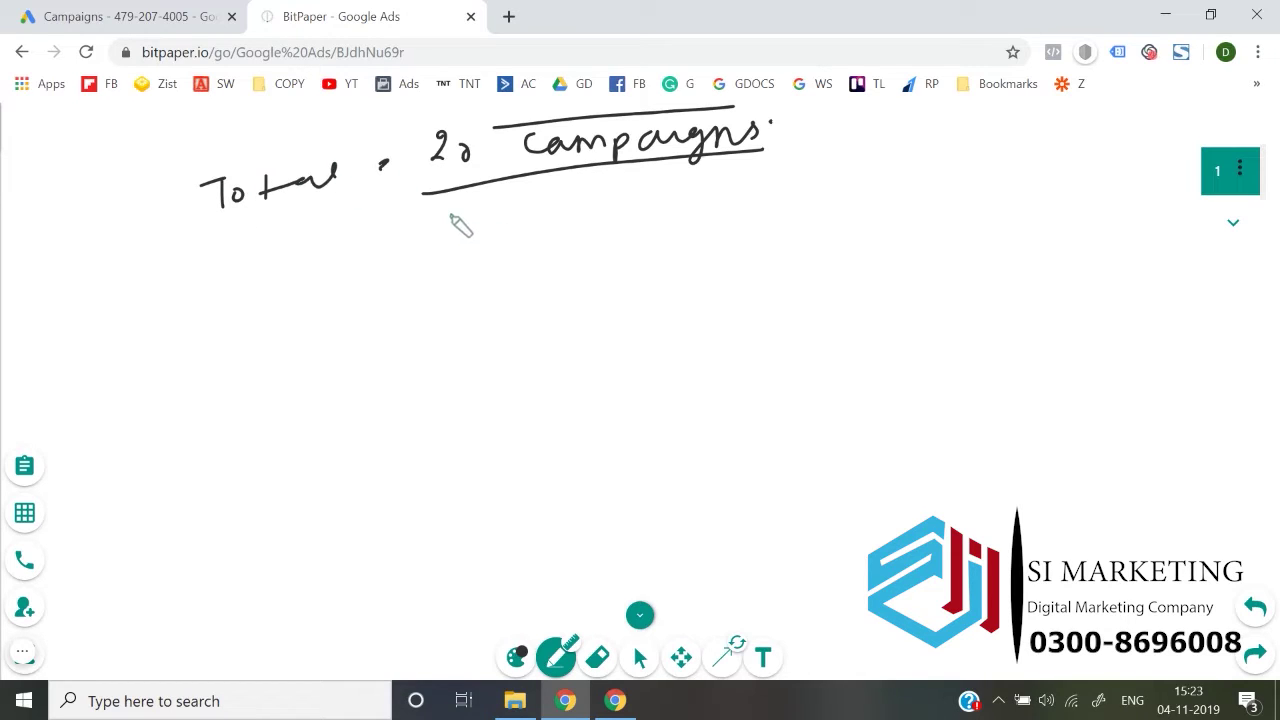
# Handwrite "60 Adgroups" and "100 Ads" below the campaigns line and enclose the whole list in large square brackets.
pyautogui.moveTo(452, 214)
pyautogui.mouseDown()
pyautogui.moveTo(447, 238)
pyautogui.moveTo(481, 221)
pyautogui.mouseUp()
pyautogui.moveTo(566, 238)
pyautogui.mouseDown()
pyautogui.moveTo(594, 236)
pyautogui.moveTo(588, 223)
pyautogui.mouseUp()
pyautogui.moveTo(598, 236)
pyautogui.mouseDown()
pyautogui.moveTo(618, 214)
pyautogui.moveTo(753, 192)
pyautogui.moveTo(771, 206)
pyautogui.moveTo(794, 172)
pyautogui.mouseUp()
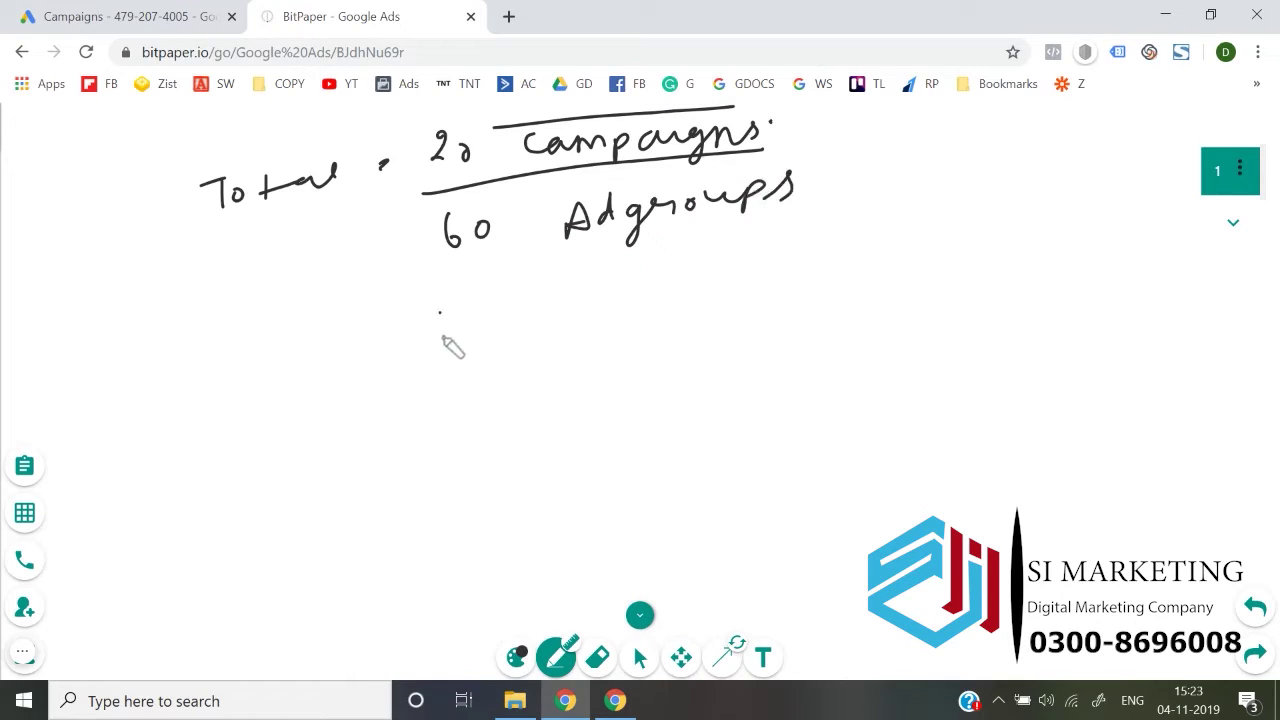
pyautogui.moveTo(439, 312); pyautogui.dragTo(438, 348)
pyautogui.moveTo(462, 324); pyautogui.dragTo(474, 320)
pyautogui.moveTo(484, 318); pyautogui.dragTo(500, 320)
pyautogui.moveTo(598, 300)
pyautogui.mouseDown()
pyautogui.moveTo(594, 314)
pyautogui.moveTo(614, 323)
pyautogui.moveTo(654, 283)
pyautogui.moveTo(686, 292)
pyautogui.mouseUp()
pyautogui.moveTo(620, 296); pyautogui.dragTo(598, 284)
pyautogui.moveTo(412, 120)
pyautogui.mouseDown()
pyautogui.moveTo(398, 132)
pyautogui.moveTo(376, 395)
pyautogui.mouseUp()
pyautogui.moveTo(800, 108)
pyautogui.mouseDown()
pyautogui.moveTo(836, 110)
pyautogui.moveTo(858, 340)
pyautogui.moveTo(828, 344)
pyautogui.mouseUp()
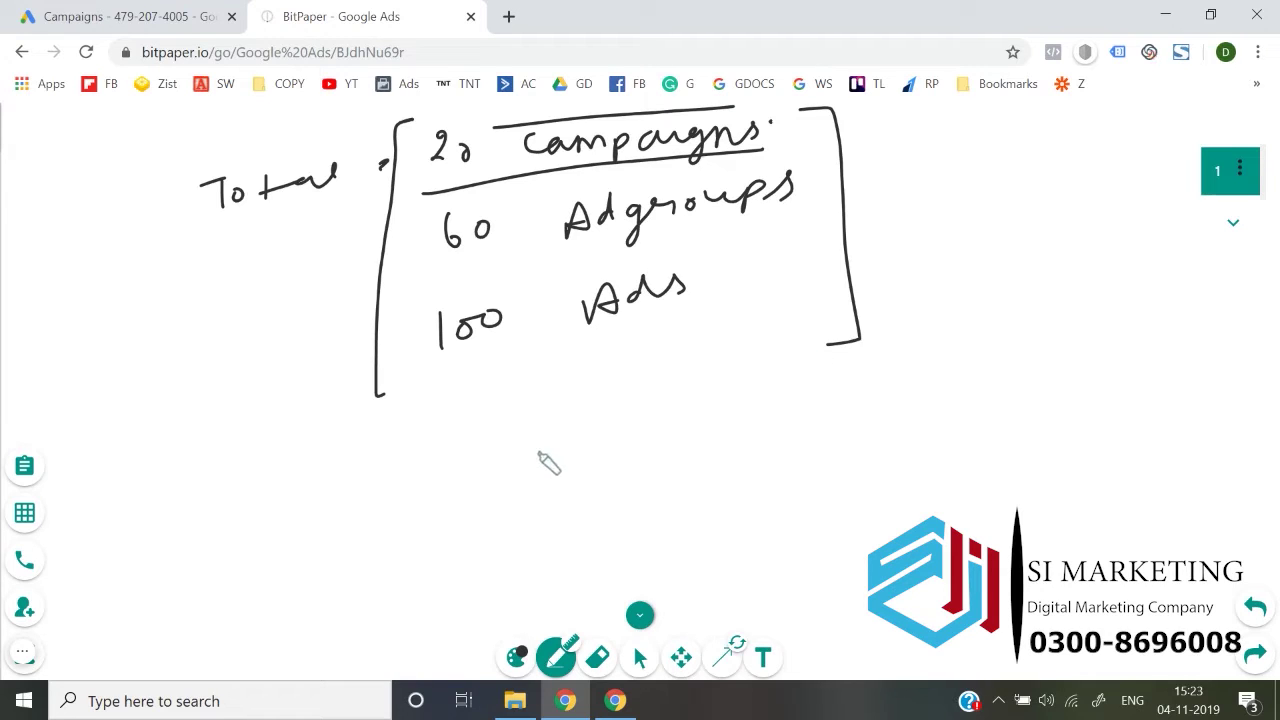
# Handwrite a bracketed list of "1 Adset x", "Ad x" and "Adgro —" below, with a circled "Automate" beside it.
pyautogui.moveTo(530, 406)
pyautogui.mouseDown()
pyautogui.moveTo(534, 425)
pyautogui.moveTo(577, 437)
pyautogui.moveTo(633, 400)
pyautogui.moveTo(686, 423)
pyautogui.moveTo(751, 400)
pyautogui.moveTo(726, 410)
pyautogui.mouseUp()
pyautogui.moveTo(565, 488)
pyautogui.mouseDown()
pyautogui.moveTo(714, 472)
pyautogui.moveTo(586, 588)
pyautogui.moveTo(640, 551)
pyautogui.moveTo(674, 560)
pyautogui.moveTo(826, 511)
pyautogui.mouseUp()
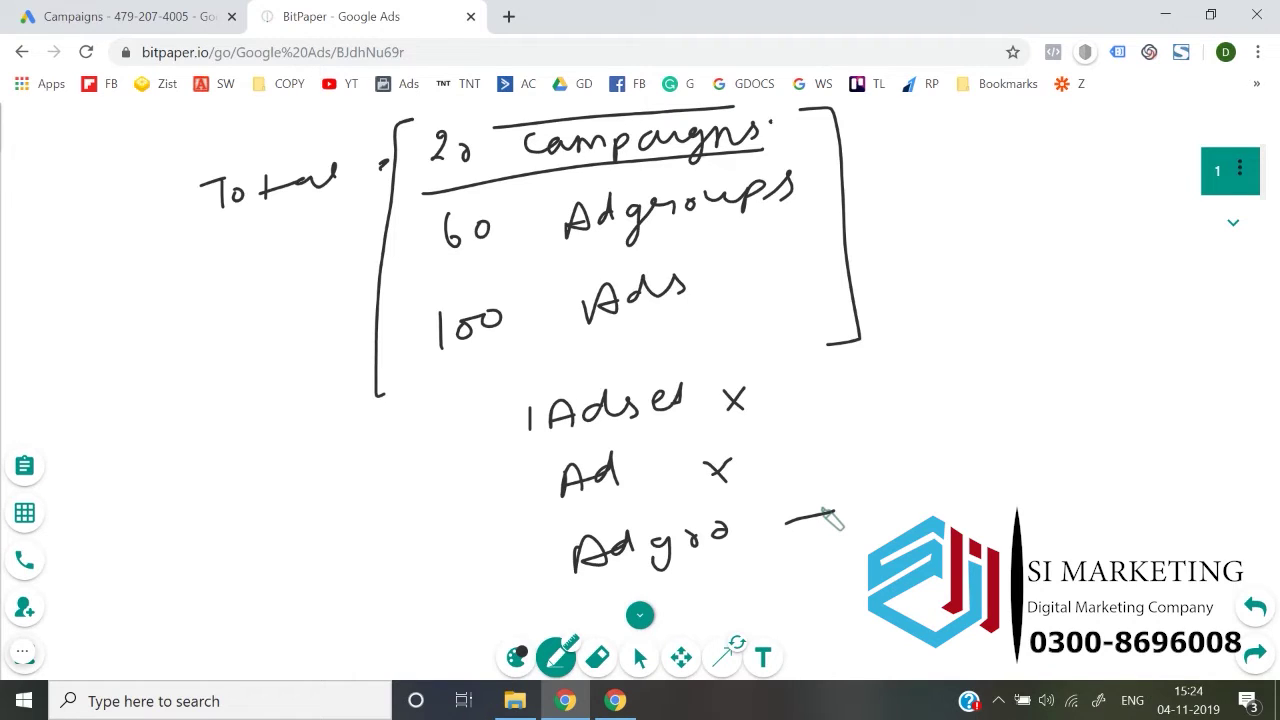
pyautogui.moveTo(478, 404)
pyautogui.mouseDown()
pyautogui.moveTo(462, 518)
pyautogui.moveTo(514, 602)
pyautogui.mouseUp()
pyautogui.moveTo(778, 360)
pyautogui.mouseDown()
pyautogui.moveTo(866, 342)
pyautogui.moveTo(846, 505)
pyautogui.mouseUp()
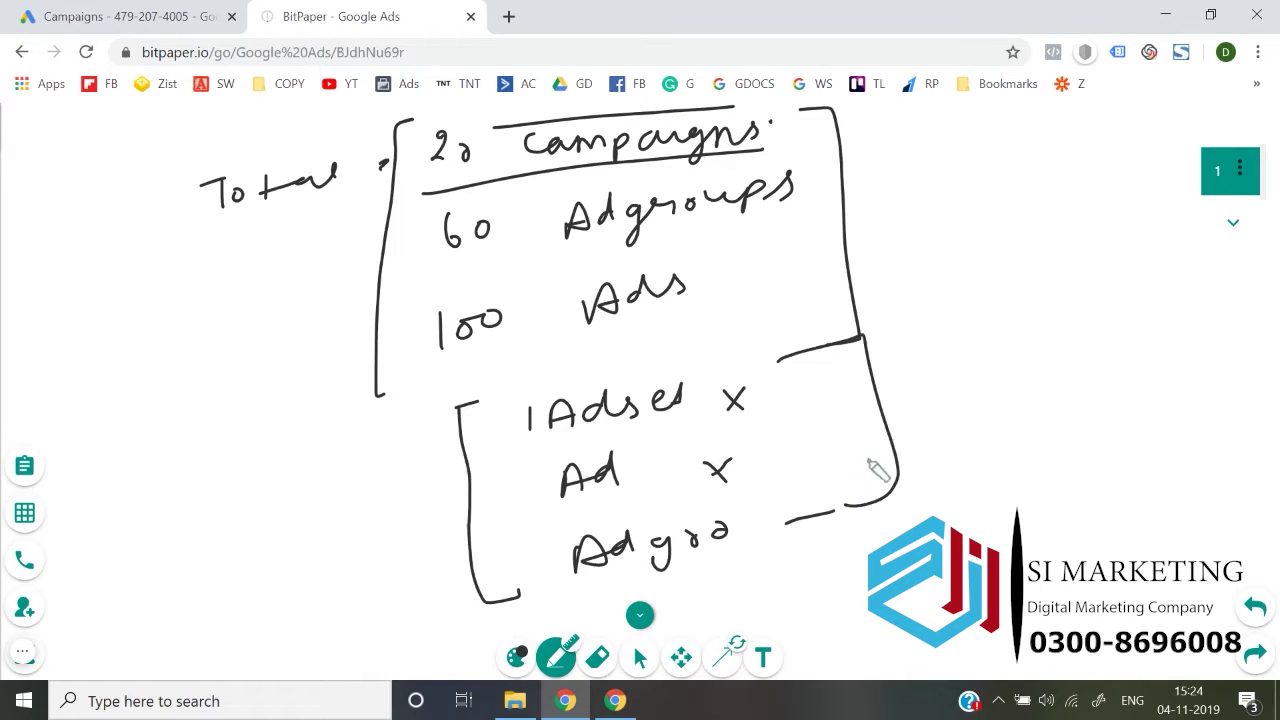
pyautogui.moveTo(962, 360)
pyautogui.mouseDown()
pyautogui.moveTo(964, 386)
pyautogui.moveTo(1177, 352)
pyautogui.moveTo(1251, 366)
pyautogui.moveTo(1006, 294)
pyautogui.moveTo(1146, 376)
pyautogui.mouseUp()
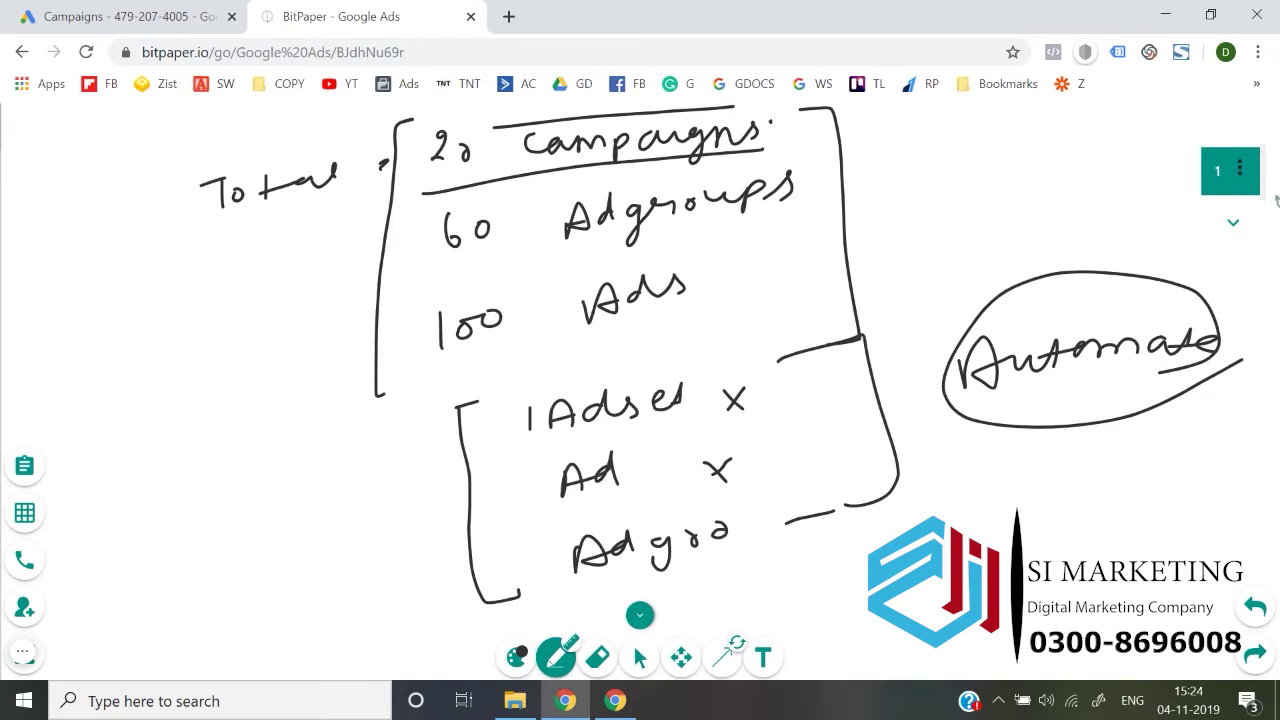
# Add a second whiteboard page and handwrite the underlined heading "Automation" on it.
pyautogui.click(1230, 228)
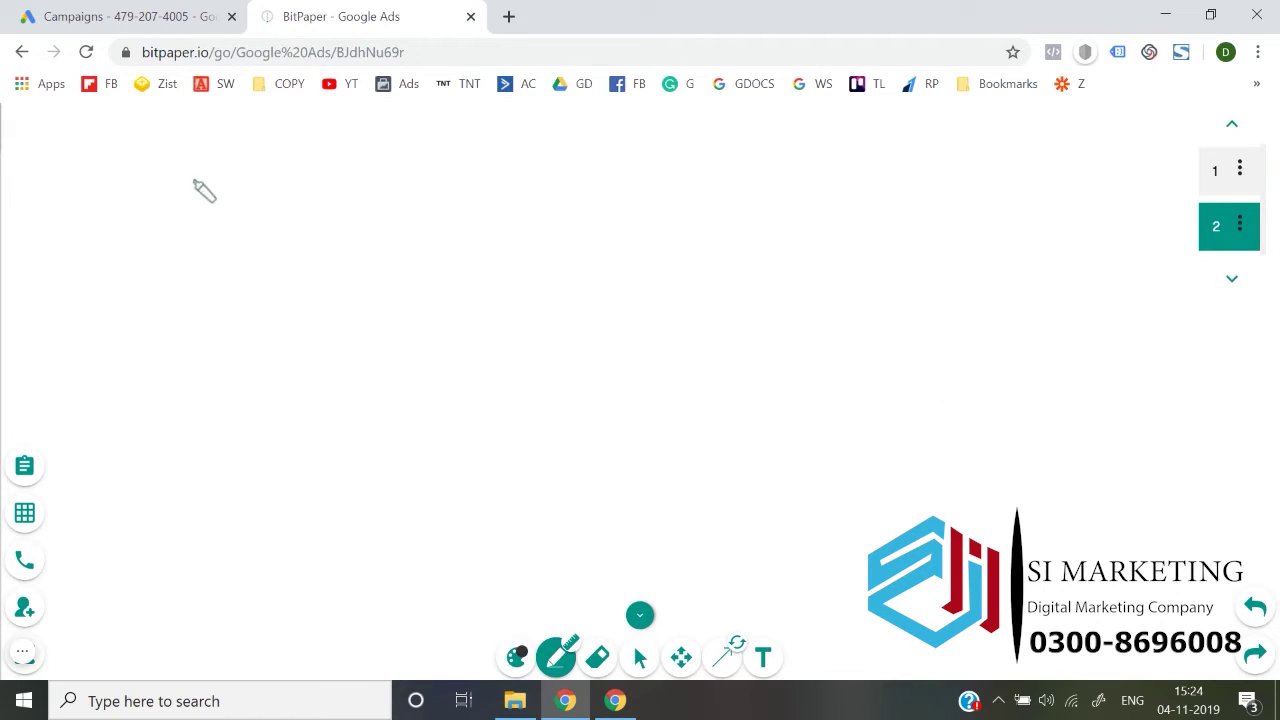
pyautogui.moveTo(355, 150)
pyautogui.mouseDown()
pyautogui.moveTo(357, 184)
pyautogui.moveTo(431, 150)
pyautogui.moveTo(463, 178)
pyautogui.moveTo(585, 154)
pyautogui.moveTo(643, 157)
pyautogui.moveTo(677, 177)
pyautogui.mouseUp()
pyautogui.moveTo(343, 232); pyautogui.dragTo(688, 208)
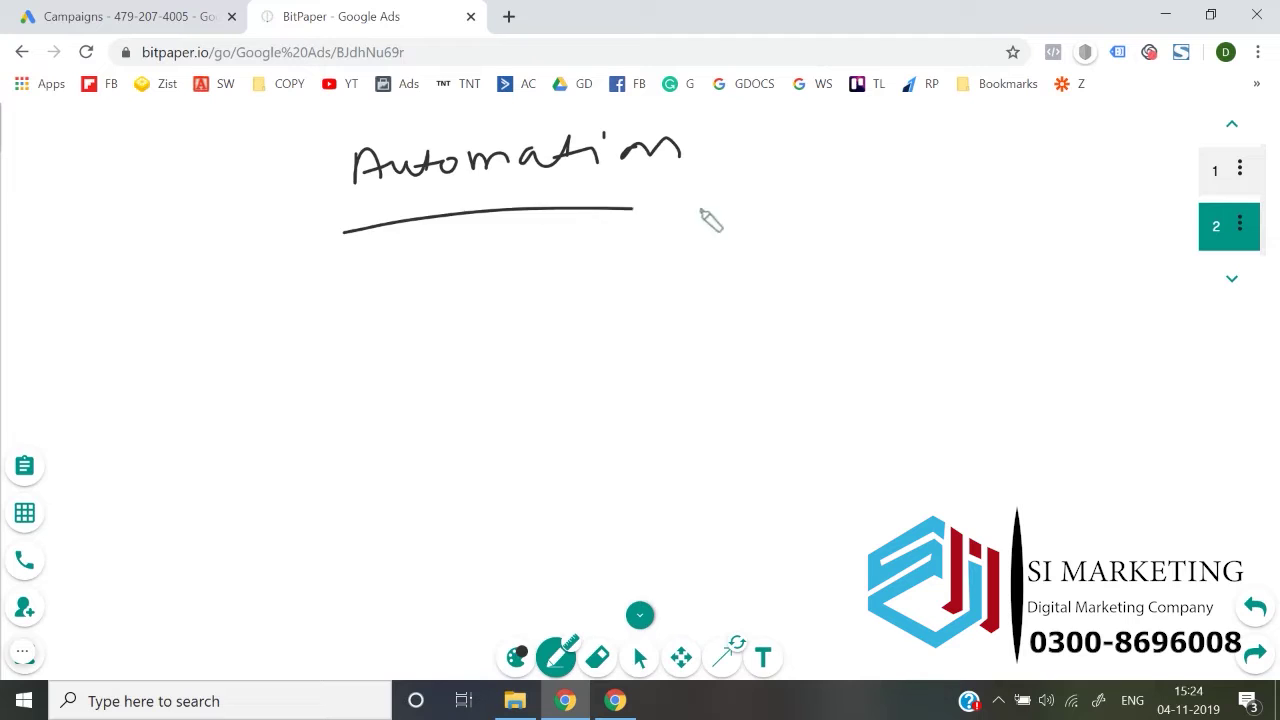
# Check the bulk action options in Google Ads, and handwrite "Rules", "Scripts" and "uploads" under the whiteboard's Automation heading.
pyautogui.click(130, 16)
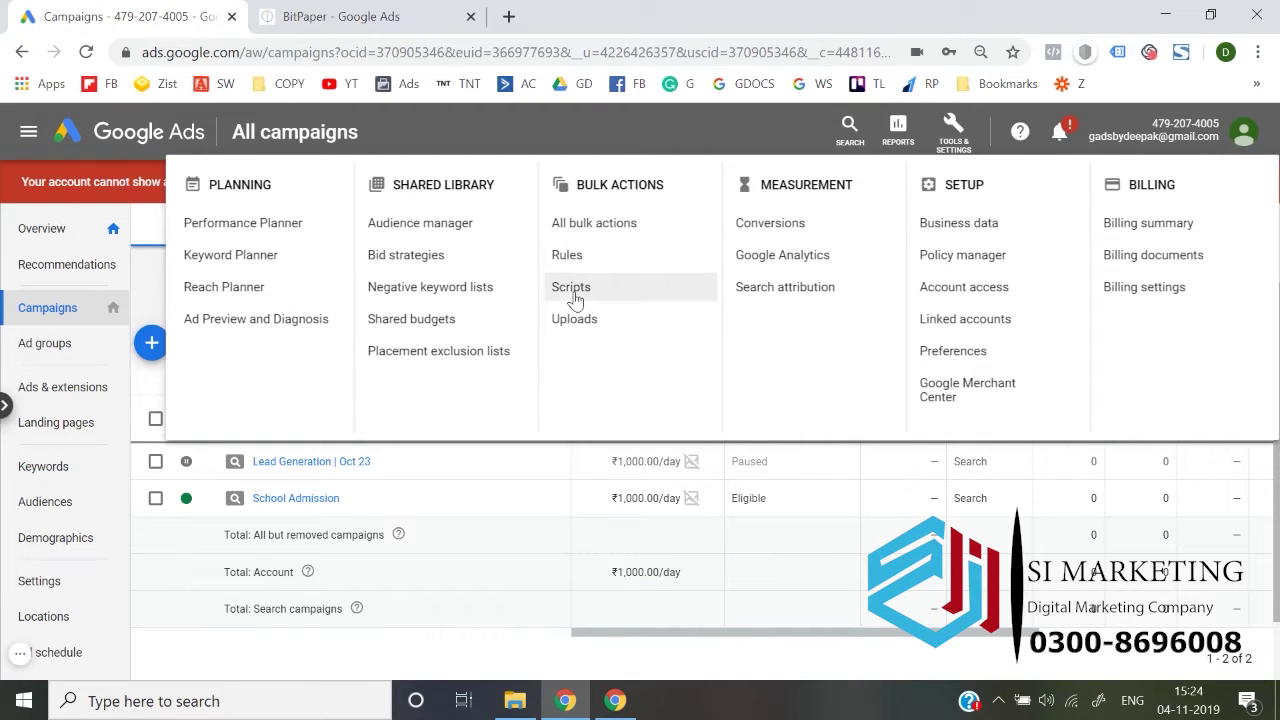
pyautogui.click(330, 12)
pyautogui.moveTo(420, 254)
pyautogui.mouseDown()
pyautogui.moveTo(423, 306)
pyautogui.moveTo(451, 280)
pyautogui.moveTo(537, 283)
pyautogui.moveTo(443, 400)
pyautogui.moveTo(497, 366)
pyautogui.moveTo(531, 389)
pyautogui.moveTo(595, 348)
pyautogui.moveTo(500, 451)
pyautogui.moveTo(520, 457)
pyautogui.moveTo(551, 423)
pyautogui.moveTo(655, 420)
pyautogui.moveTo(704, 398)
pyautogui.moveTo(668, 442)
pyautogui.mouseUp()
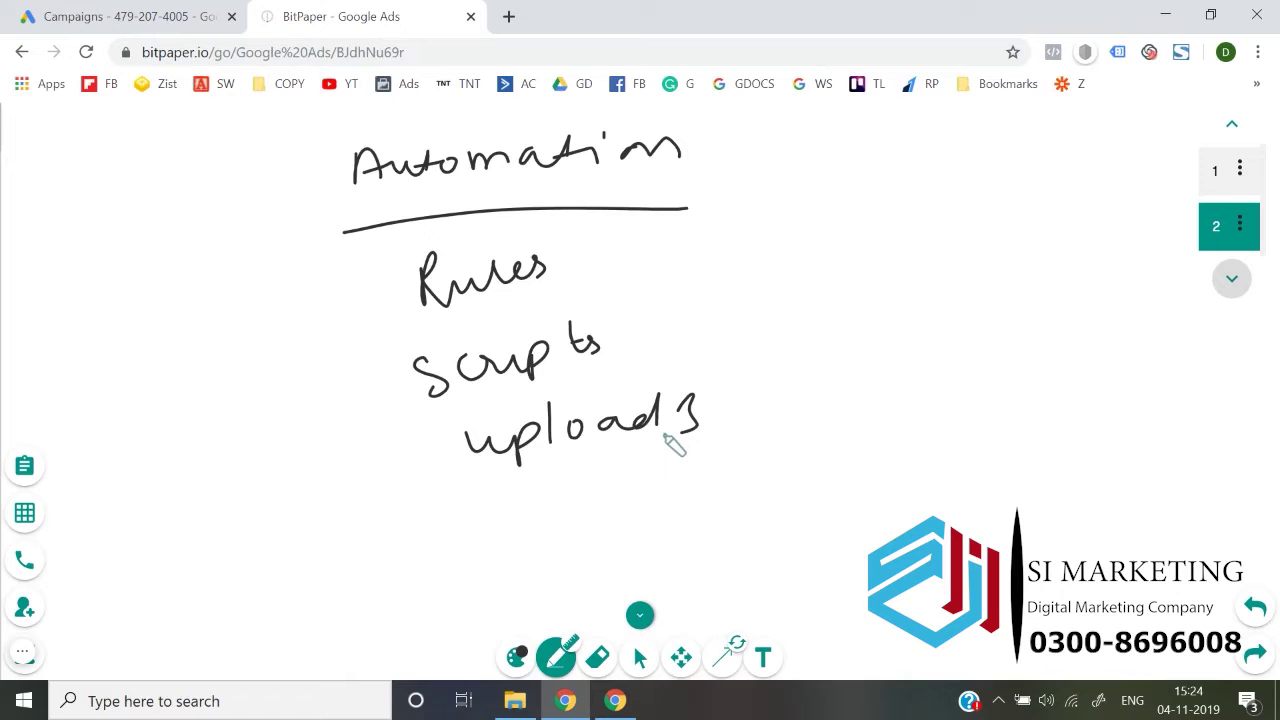
# Draw an arrow from Scripts to a double-underlined "Codes" and handwrite the example notes "CPC < 10", "Budg" and "20%" beside it.
pyautogui.moveTo(632, 330); pyautogui.dragTo(682, 328)
pyautogui.moveTo(752, 306)
pyautogui.mouseDown()
pyautogui.moveTo(831, 323)
pyautogui.moveTo(889, 294)
pyautogui.moveTo(911, 347)
pyautogui.moveTo(763, 380)
pyautogui.mouseUp()
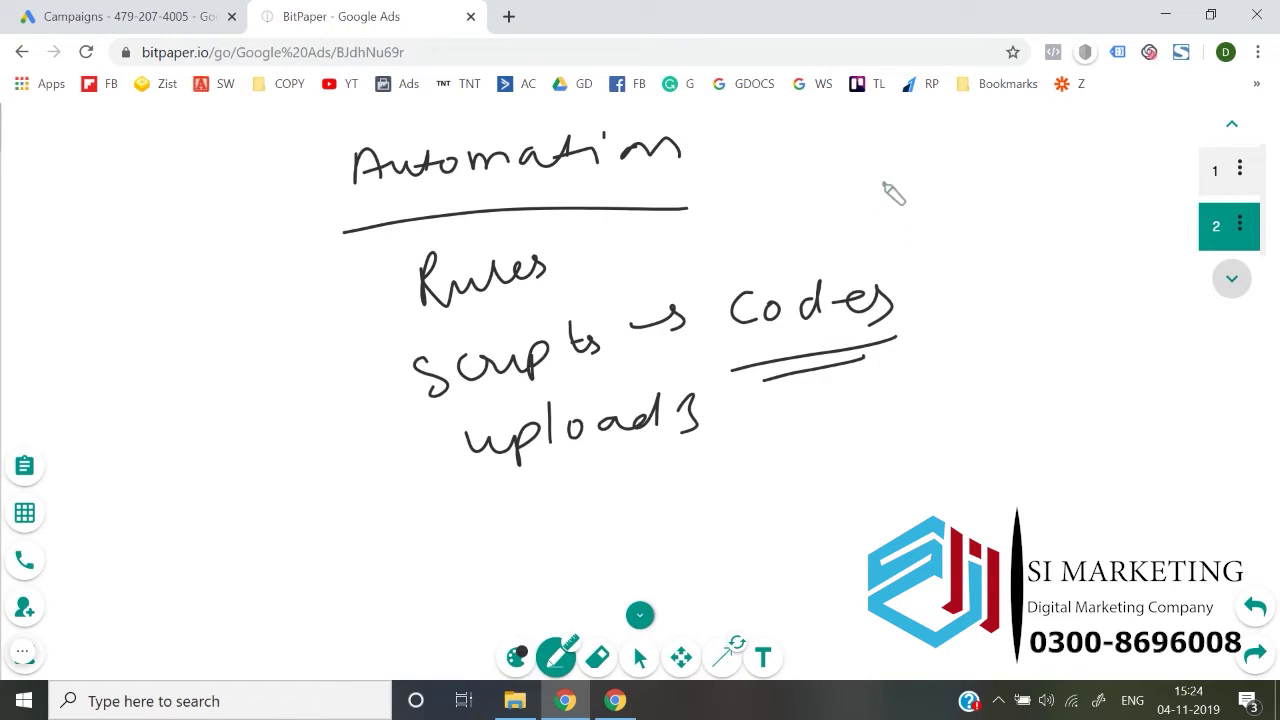
pyautogui.moveTo(926, 173)
pyautogui.mouseDown()
pyautogui.moveTo(926, 196)
pyautogui.moveTo(958, 186)
pyautogui.moveTo(983, 198)
pyautogui.mouseUp()
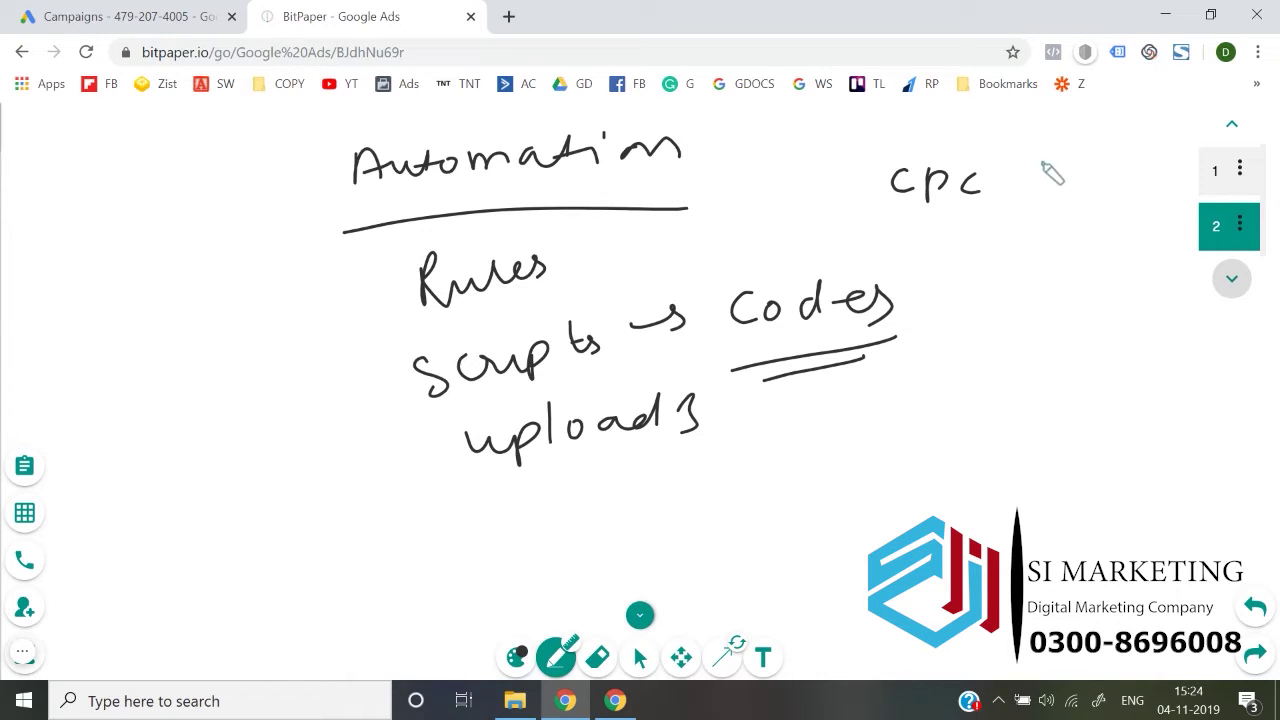
pyautogui.moveTo(1044, 160)
pyautogui.mouseDown()
pyautogui.moveTo(1045, 185)
pyautogui.moveTo(1078, 186)
pyautogui.moveTo(1100, 160)
pyautogui.mouseUp()
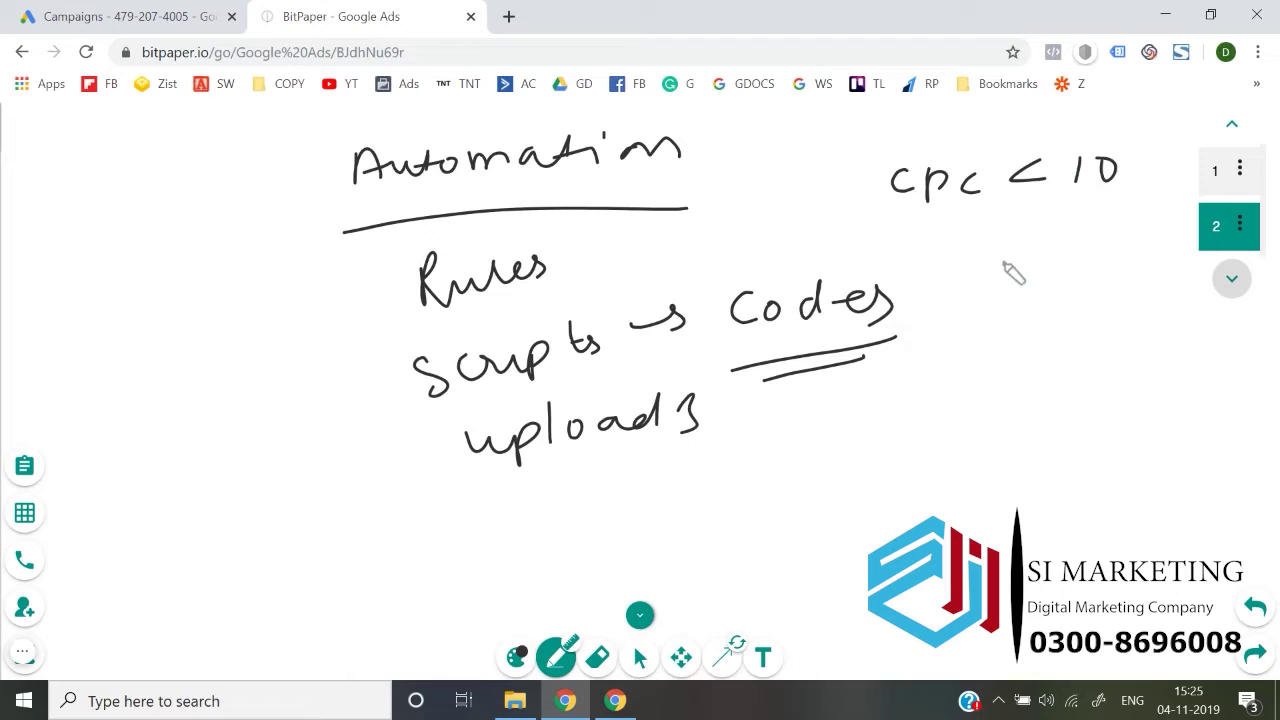
pyautogui.moveTo(1000, 245)
pyautogui.mouseDown()
pyautogui.moveTo(1006, 284)
pyautogui.moveTo(1106, 270)
pyautogui.moveTo(1100, 292)
pyautogui.mouseUp()
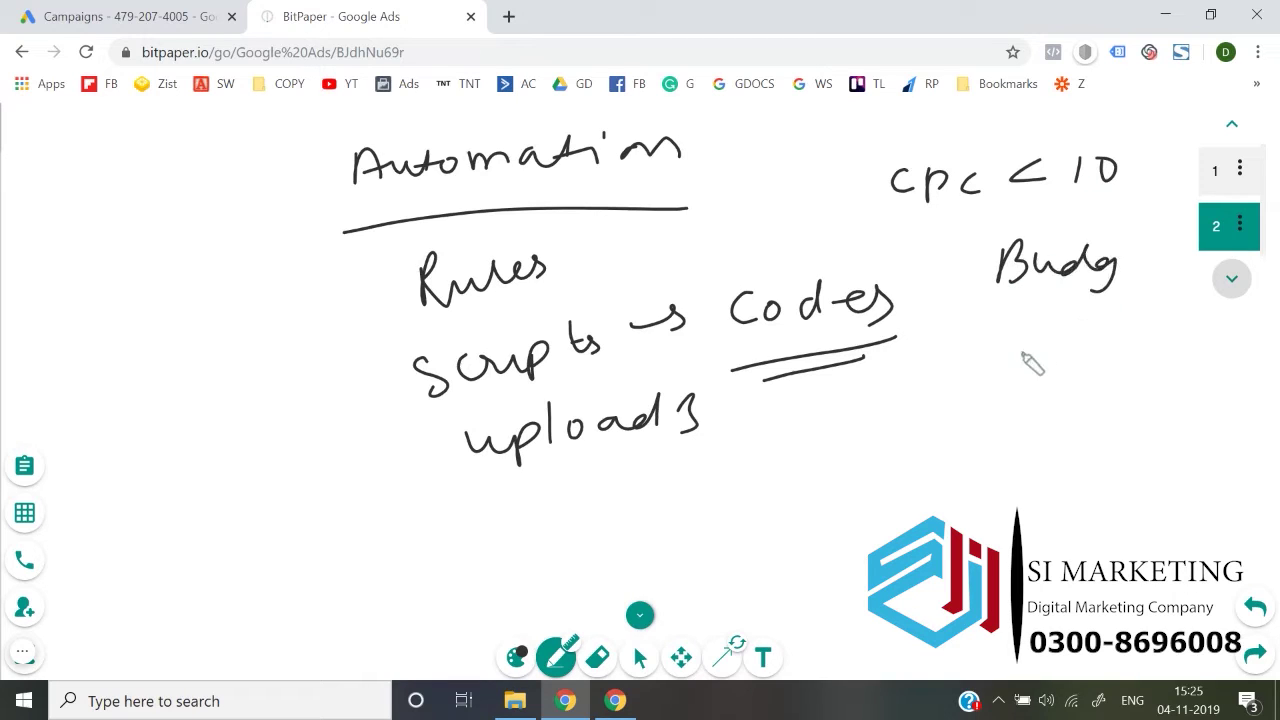
pyautogui.moveTo(1010, 346)
pyautogui.mouseDown()
pyautogui.moveTo(1040, 372)
pyautogui.moveTo(1058, 346)
pyautogui.moveTo(1070, 368)
pyautogui.mouseUp()
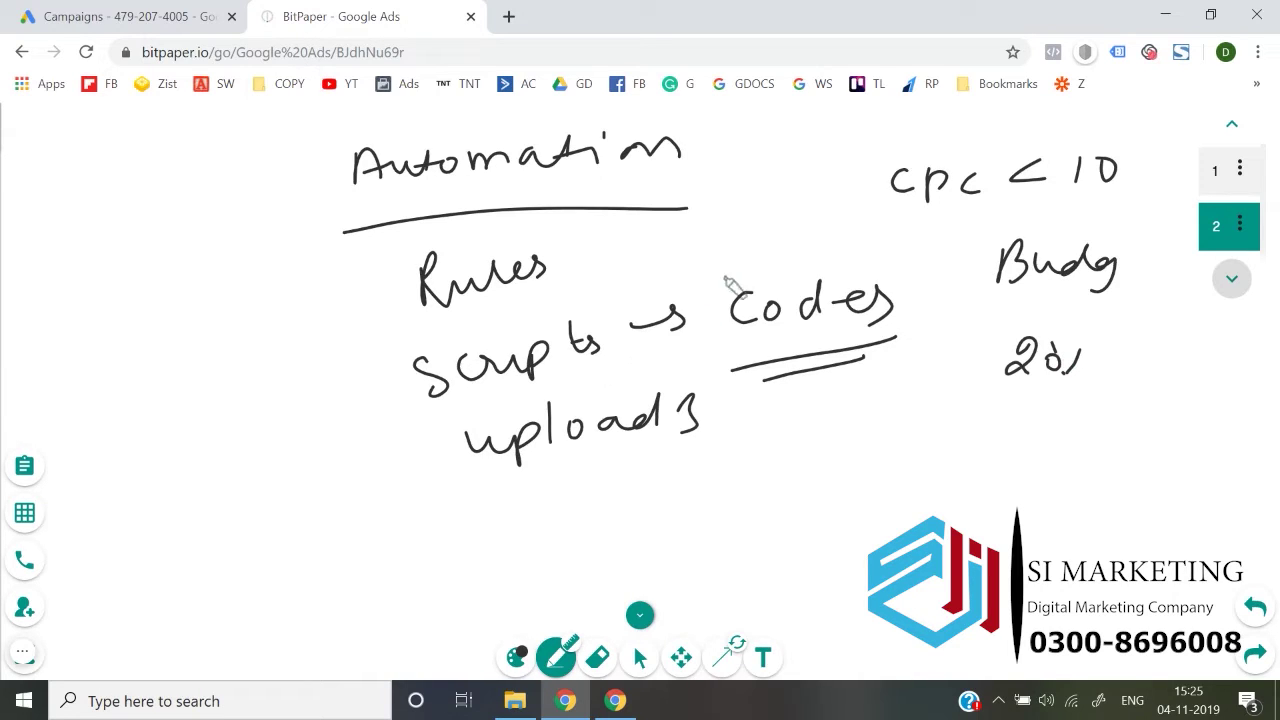
# Emphasise "Codes", "Rules" and "uploads" with hand-drawn frames, adding a thick underline and a downward arrow to "Codes".
pyautogui.moveTo(728, 287)
pyautogui.mouseDown()
pyautogui.moveTo(710, 322)
pyautogui.moveTo(722, 370)
pyautogui.moveTo(920, 329)
pyautogui.moveTo(716, 365)
pyautogui.moveTo(864, 334)
pyautogui.moveTo(775, 365)
pyautogui.moveTo(830, 345)
pyautogui.mouseUp()
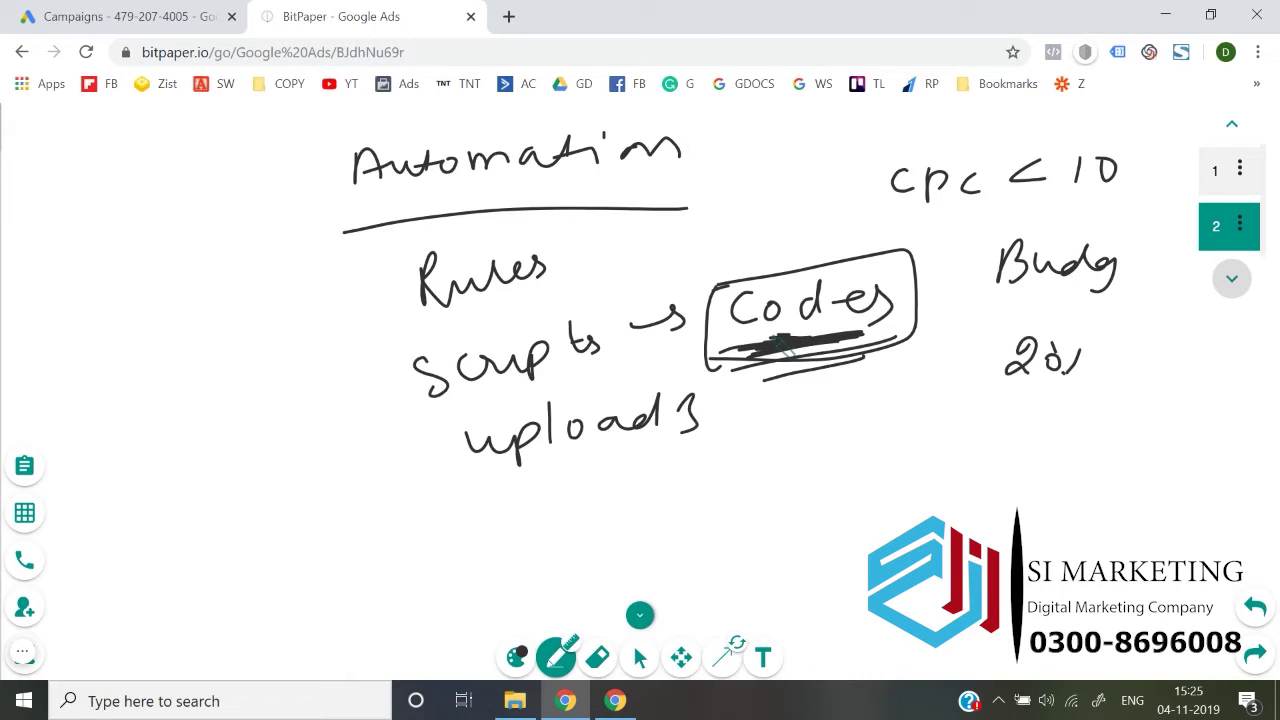
pyautogui.moveTo(866, 358); pyautogui.dragTo(872, 395)
pyautogui.moveTo(362, 256)
pyautogui.mouseDown()
pyautogui.moveTo(402, 250)
pyautogui.moveTo(392, 342)
pyautogui.moveTo(582, 212)
pyautogui.moveTo(540, 310)
pyautogui.moveTo(392, 335)
pyautogui.mouseUp()
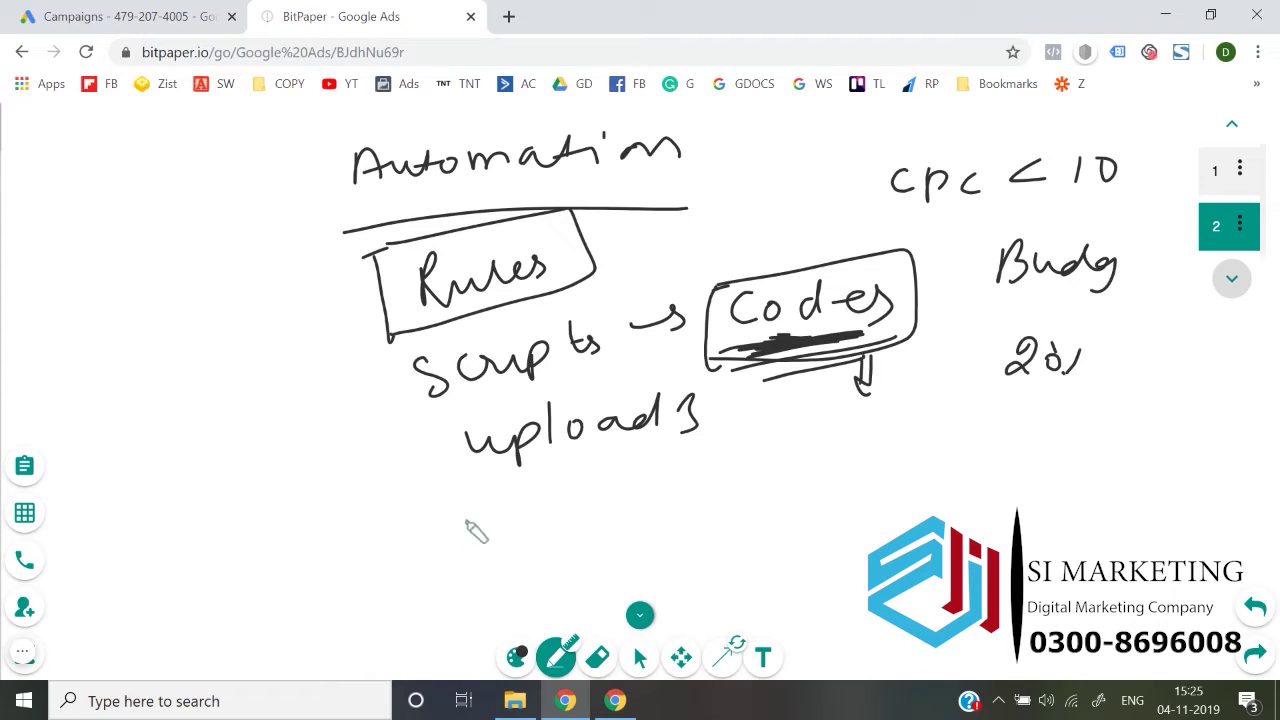
pyautogui.moveTo(468, 419)
pyautogui.mouseDown()
pyautogui.moveTo(458, 482)
pyautogui.moveTo(474, 508)
pyautogui.mouseUp()
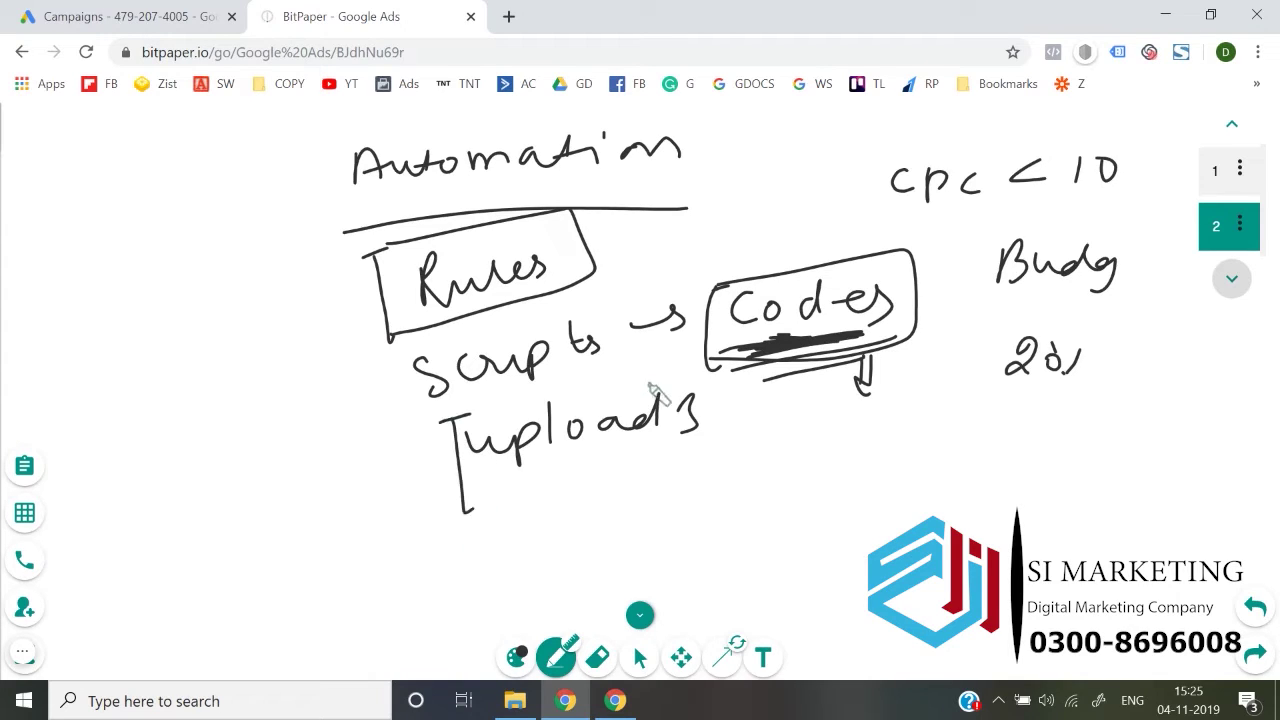
pyautogui.moveTo(638, 378)
pyautogui.mouseDown()
pyautogui.moveTo(700, 478)
pyautogui.moveTo(683, 474)
pyautogui.mouseUp()
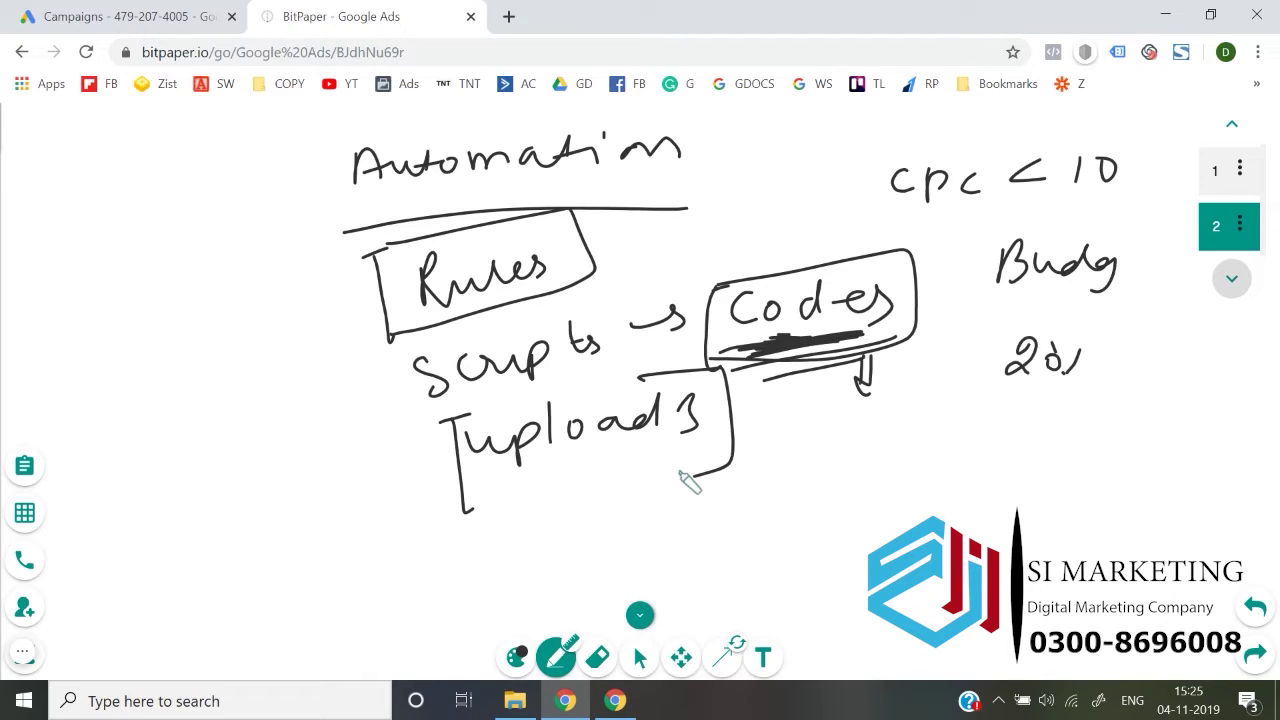
pyautogui.moveTo(558, 459); pyautogui.dragTo(577, 457)
pyautogui.moveTo(479, 386); pyautogui.dragTo(509, 383)
# Switch to Google Ads, open a new script from the Scripts bulk actions to view its editor, and close it unsaved.
pyautogui.click(120, 16)
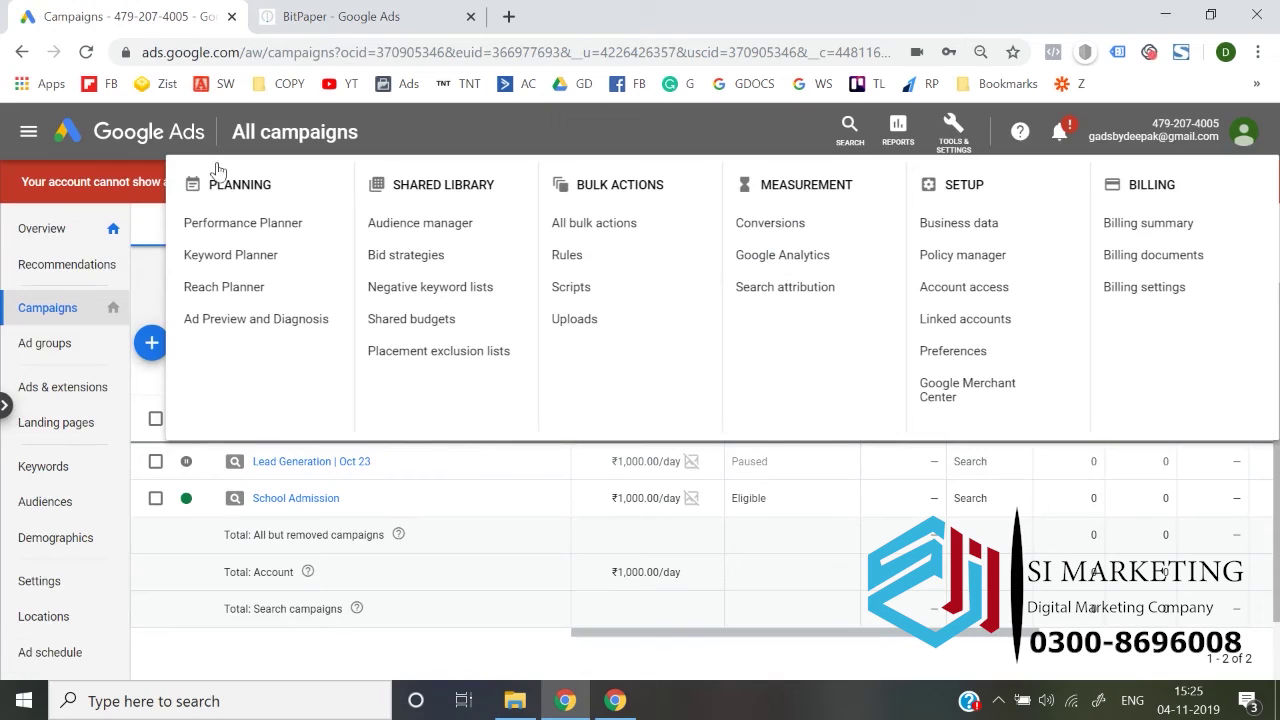
pyautogui.click(587, 288)
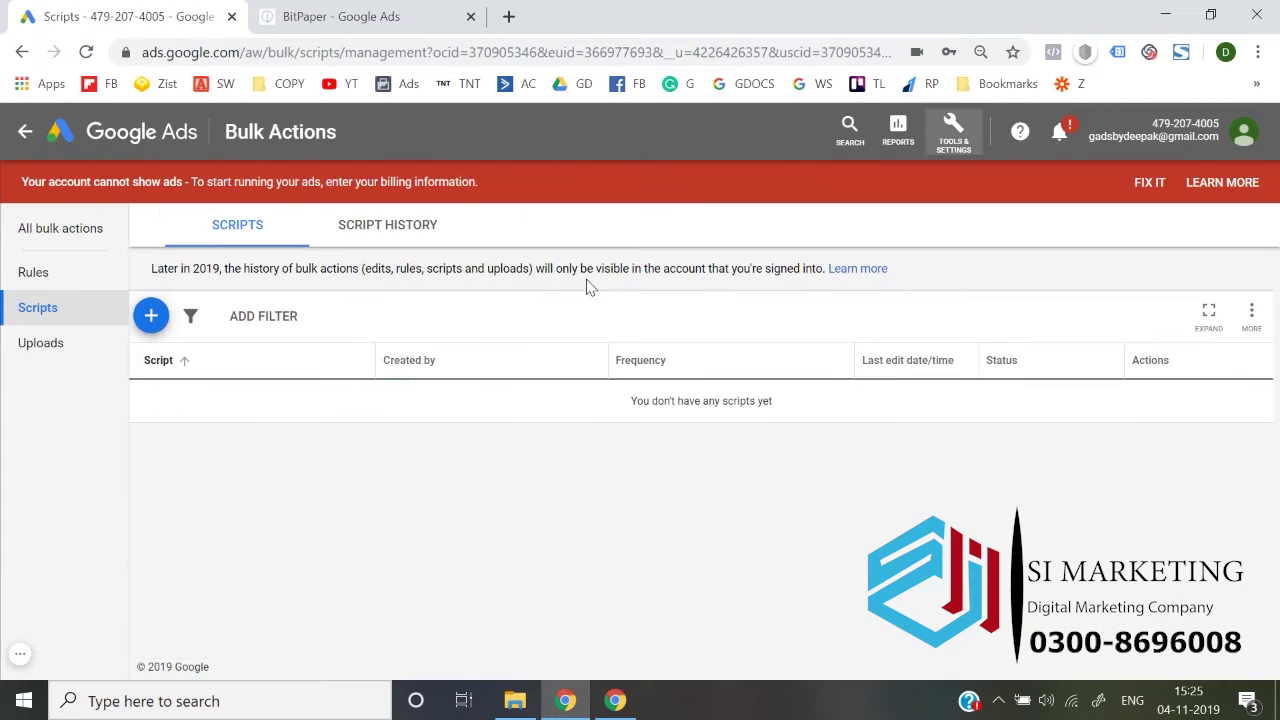
pyautogui.click(150, 326)
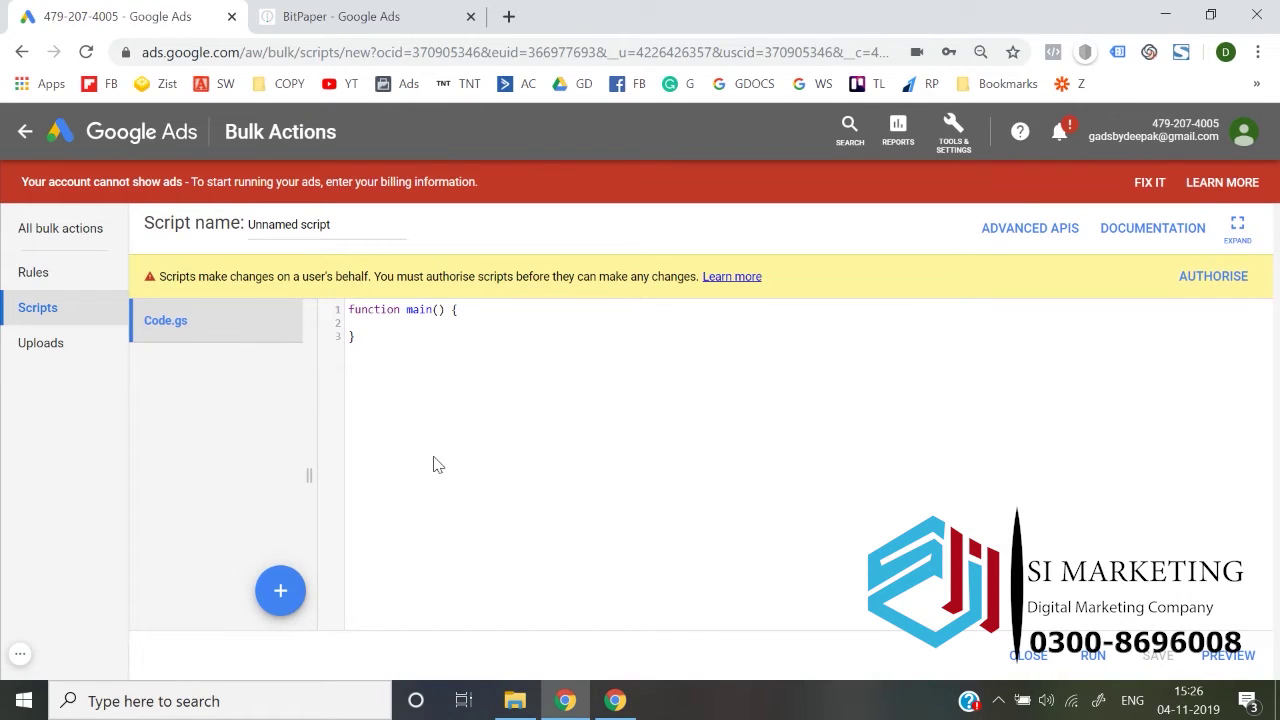
pyautogui.click(1020, 658)
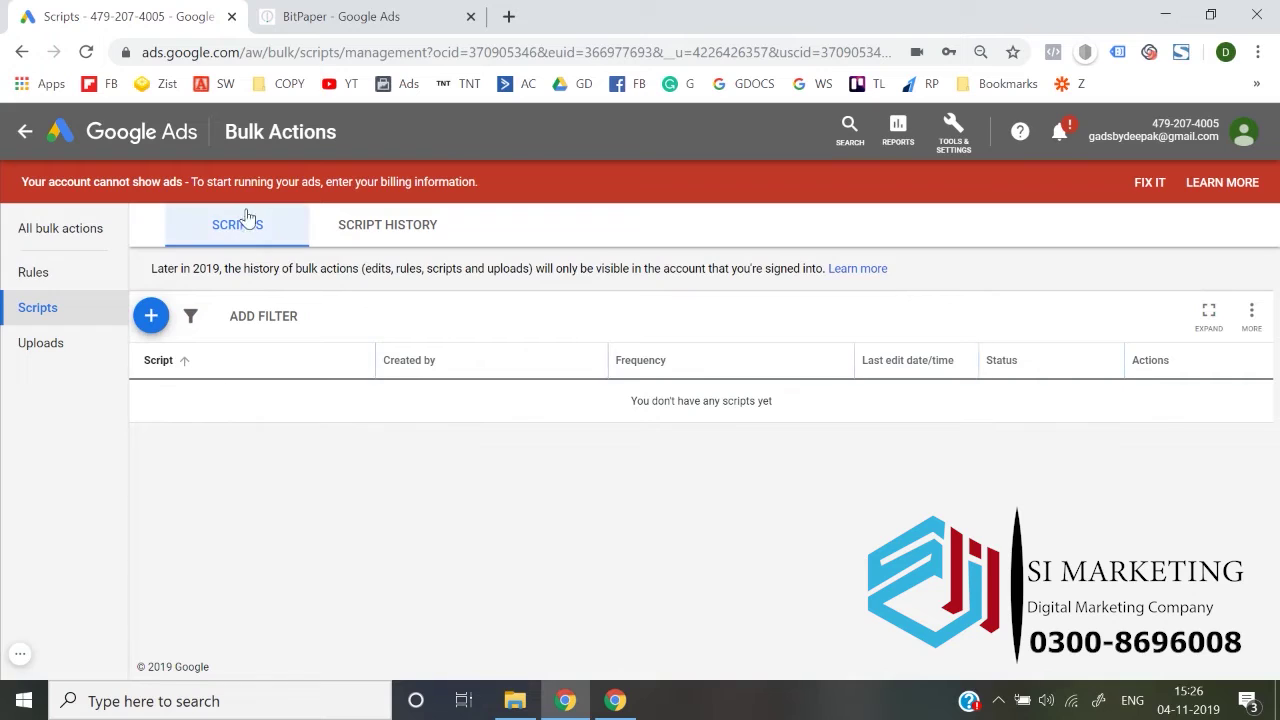
# Start a spreadsheet upload in the Uploads bulk actions and download the Campaign template in Excel format.
pyautogui.click(62, 352)
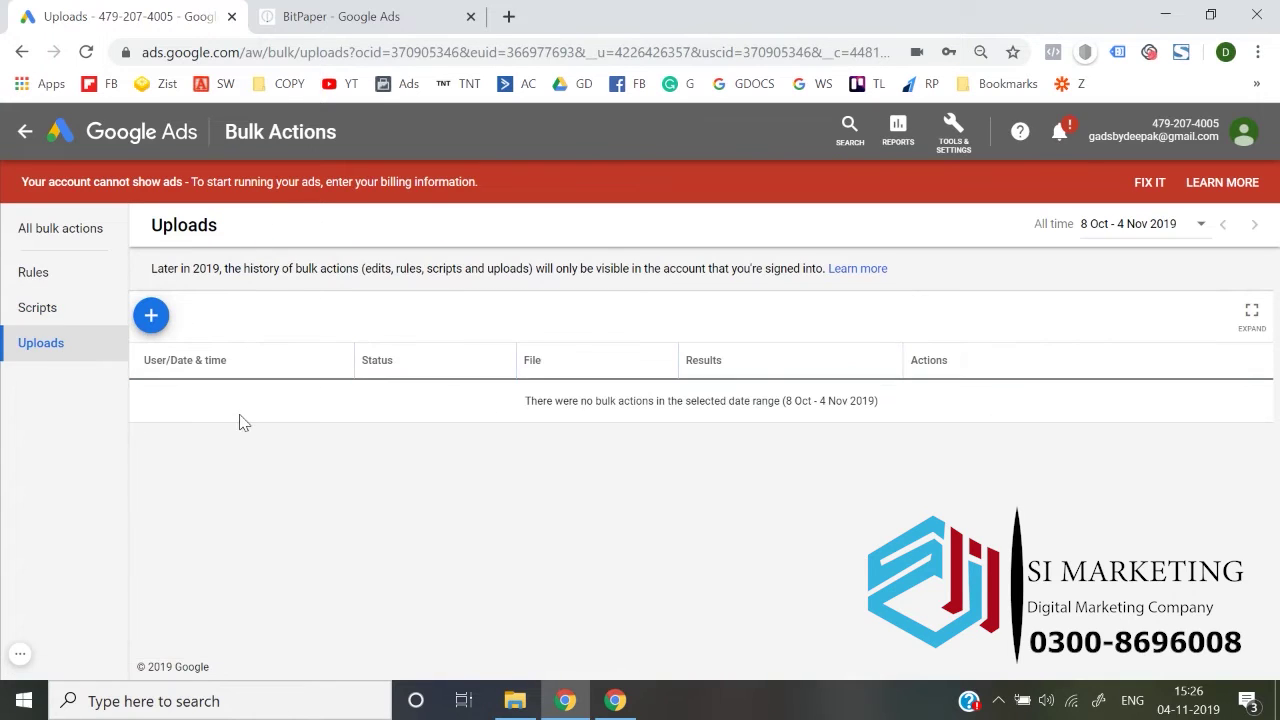
pyautogui.click(151, 316)
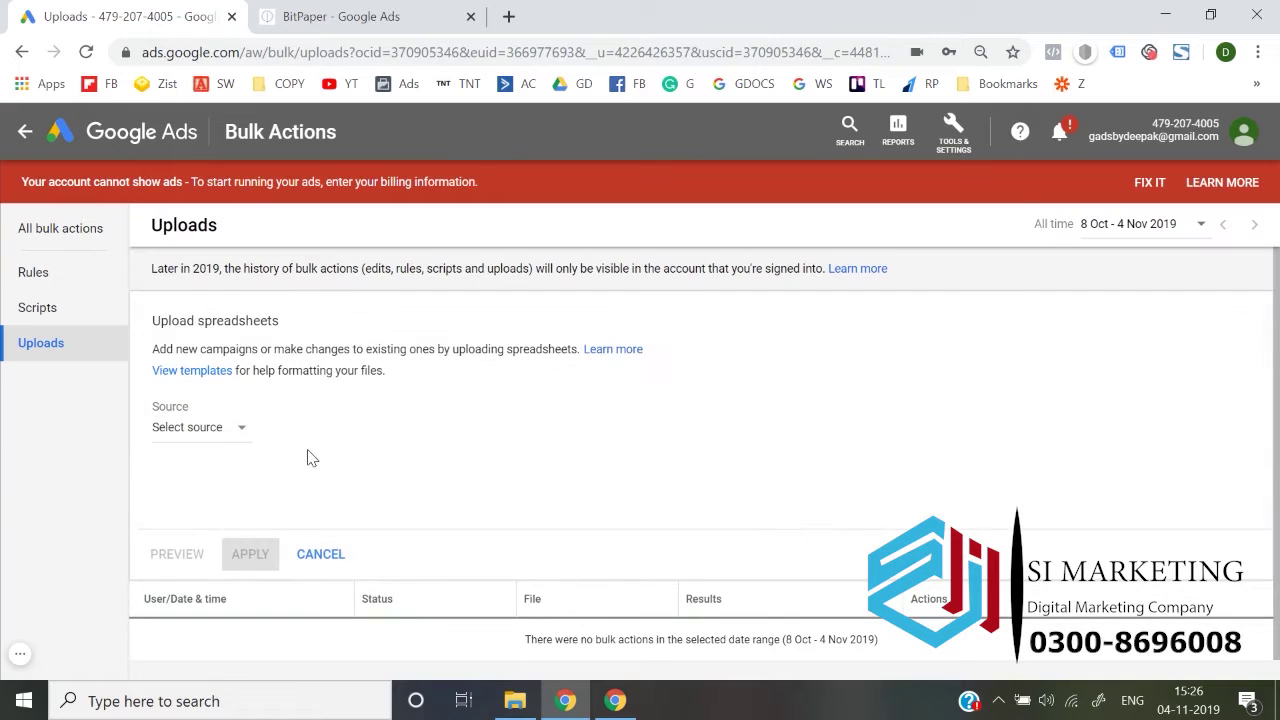
pyautogui.click(184, 371)
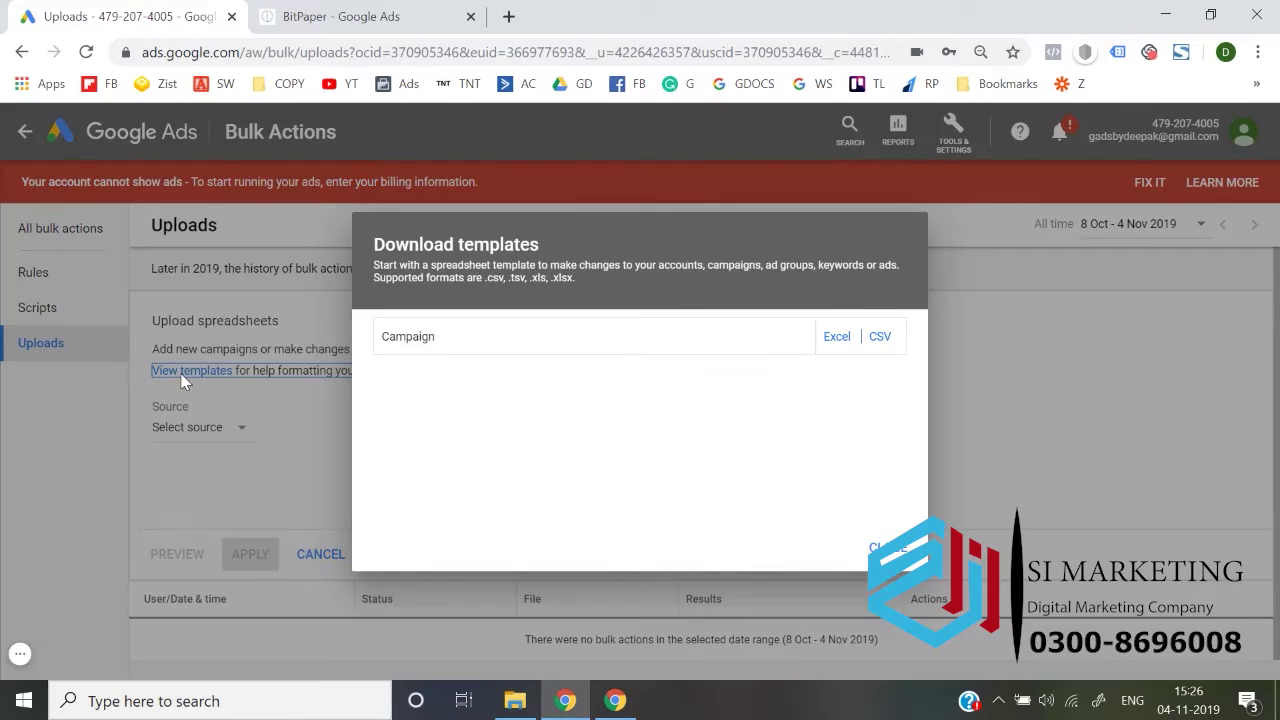
pyautogui.click(837, 338)
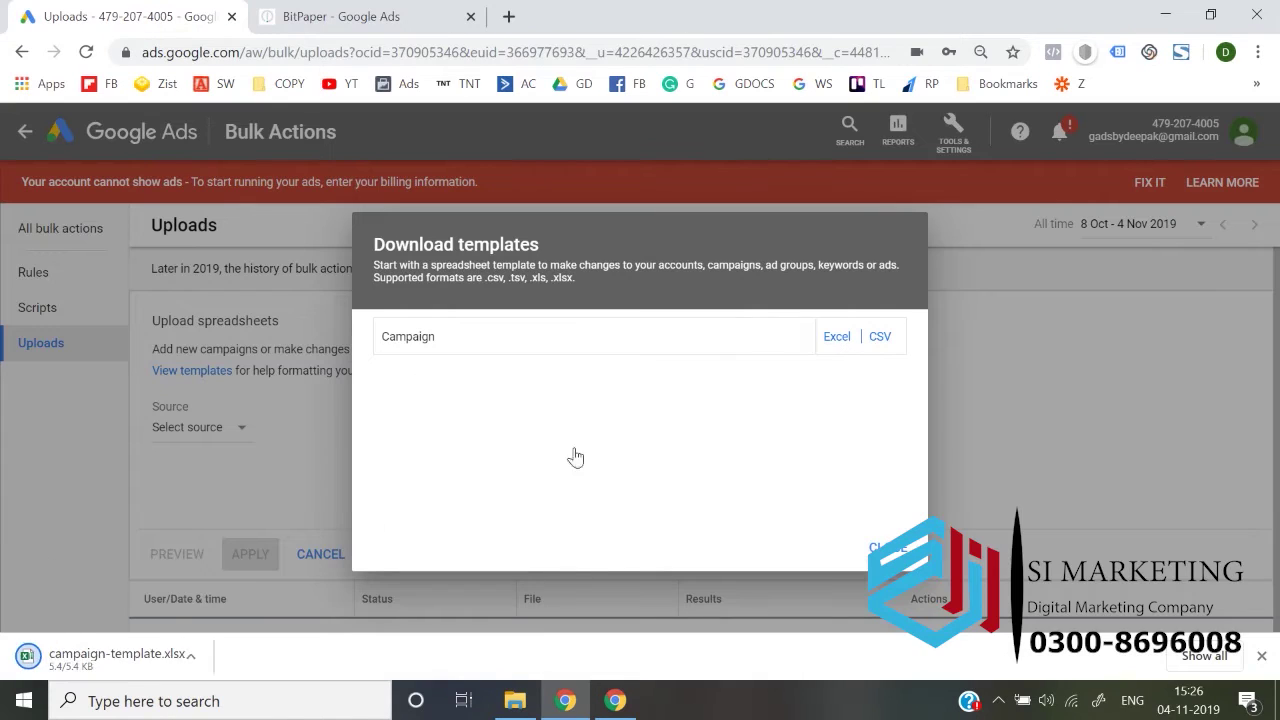
# Open the downloaded campaign template in Excel and review the accepted values for the Campaign state and Campaign columns.
pyautogui.click(82, 658)
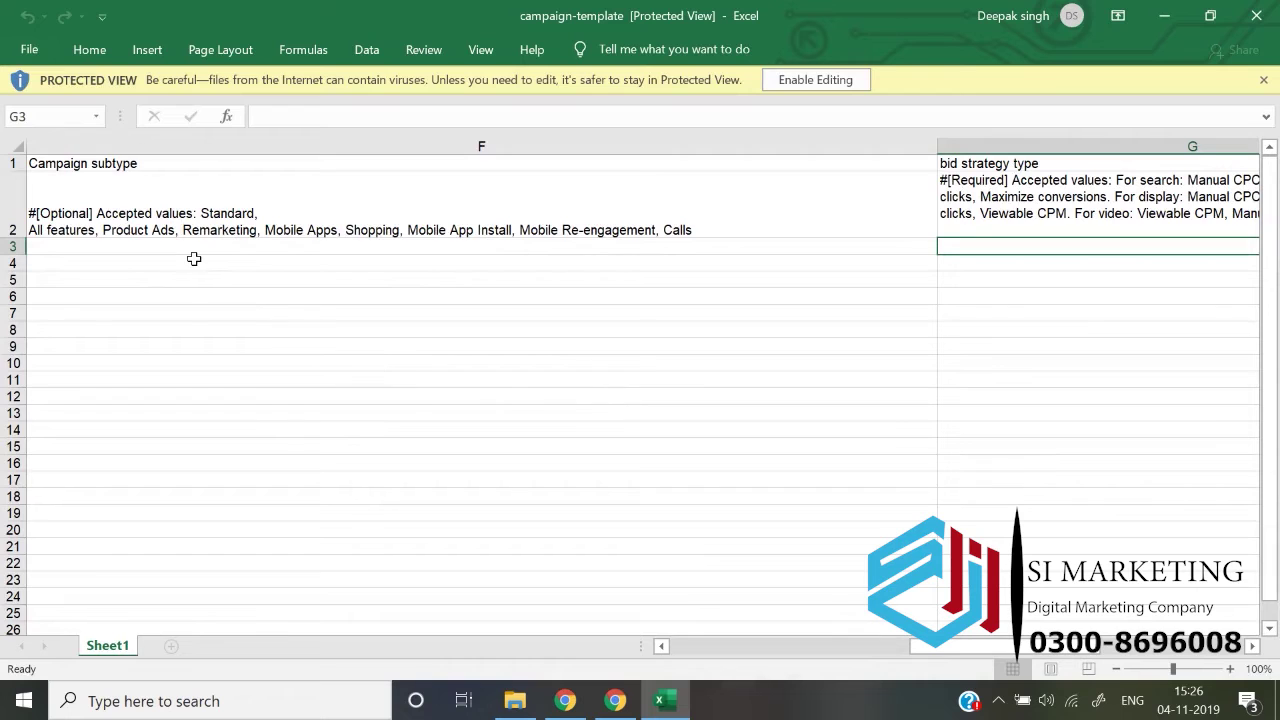
pyautogui.click(194, 259)
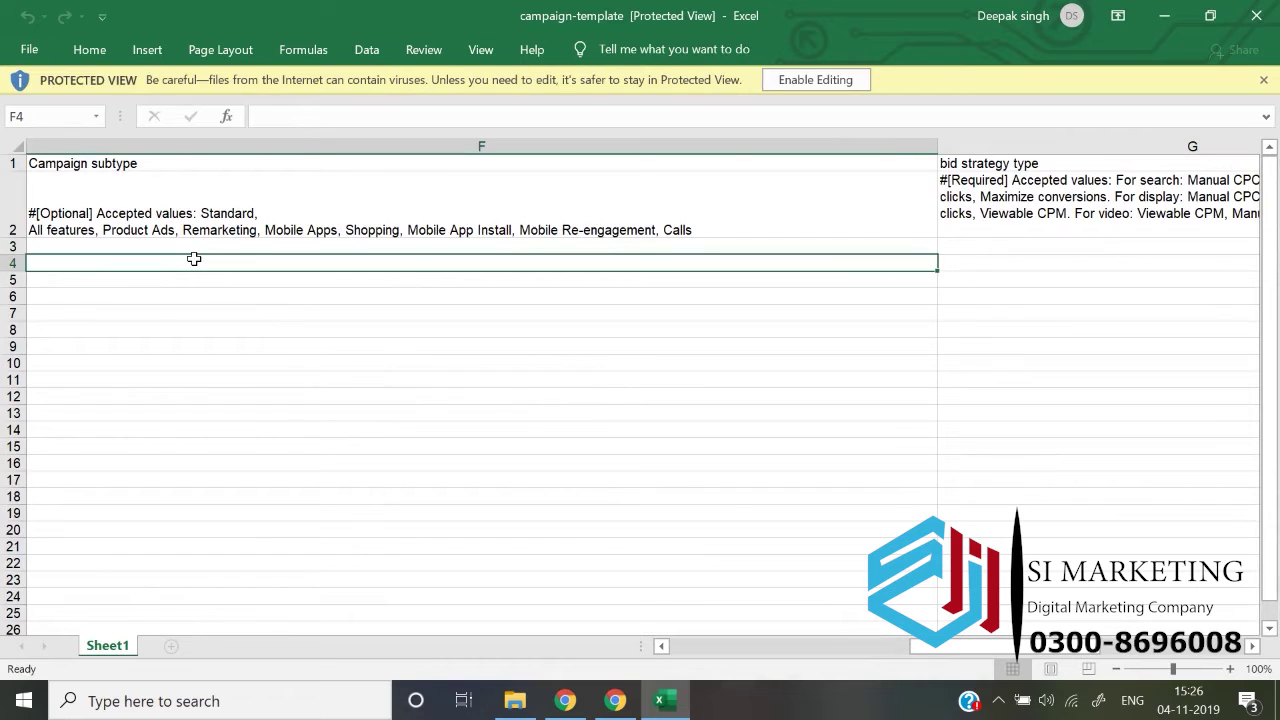
pyautogui.press('Up')
pyautogui.press('Up')
pyautogui.press('Up')
pyautogui.press('Left')
pyautogui.press('Left')
pyautogui.press('Left')
pyautogui.press('Left')
pyautogui.press('Left')
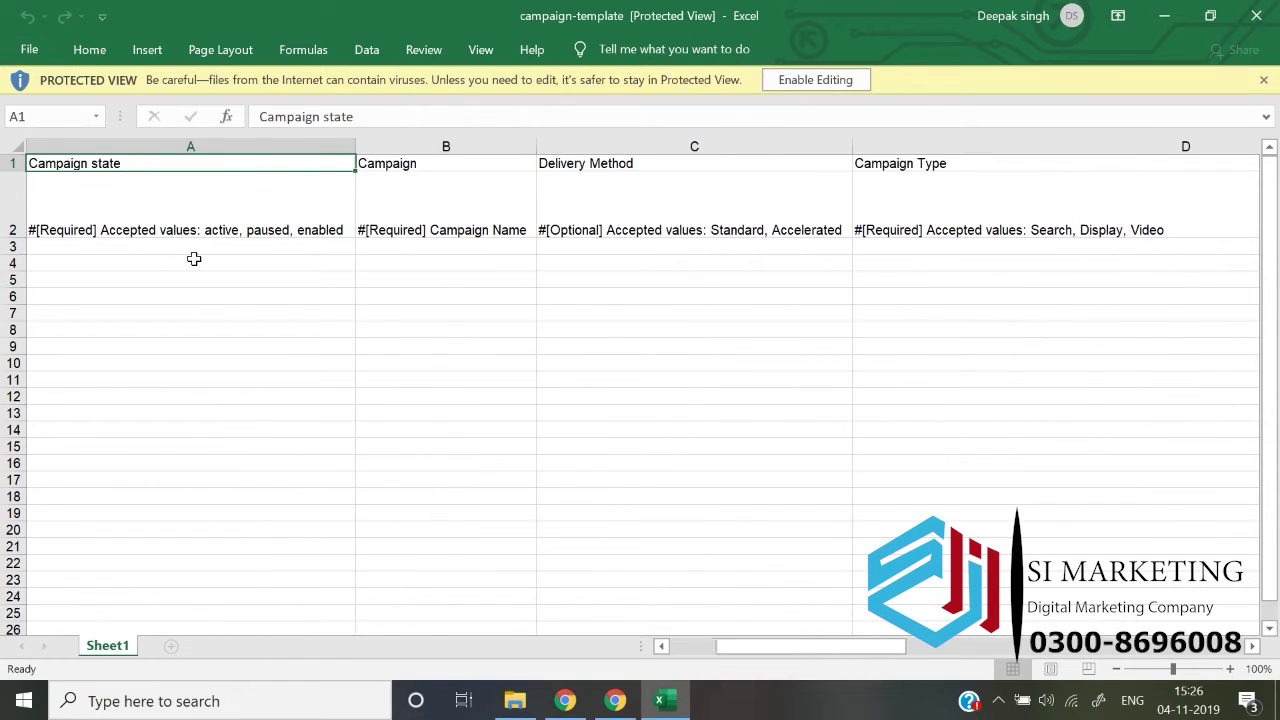
pyautogui.press('Down')
pyautogui.press('Right')
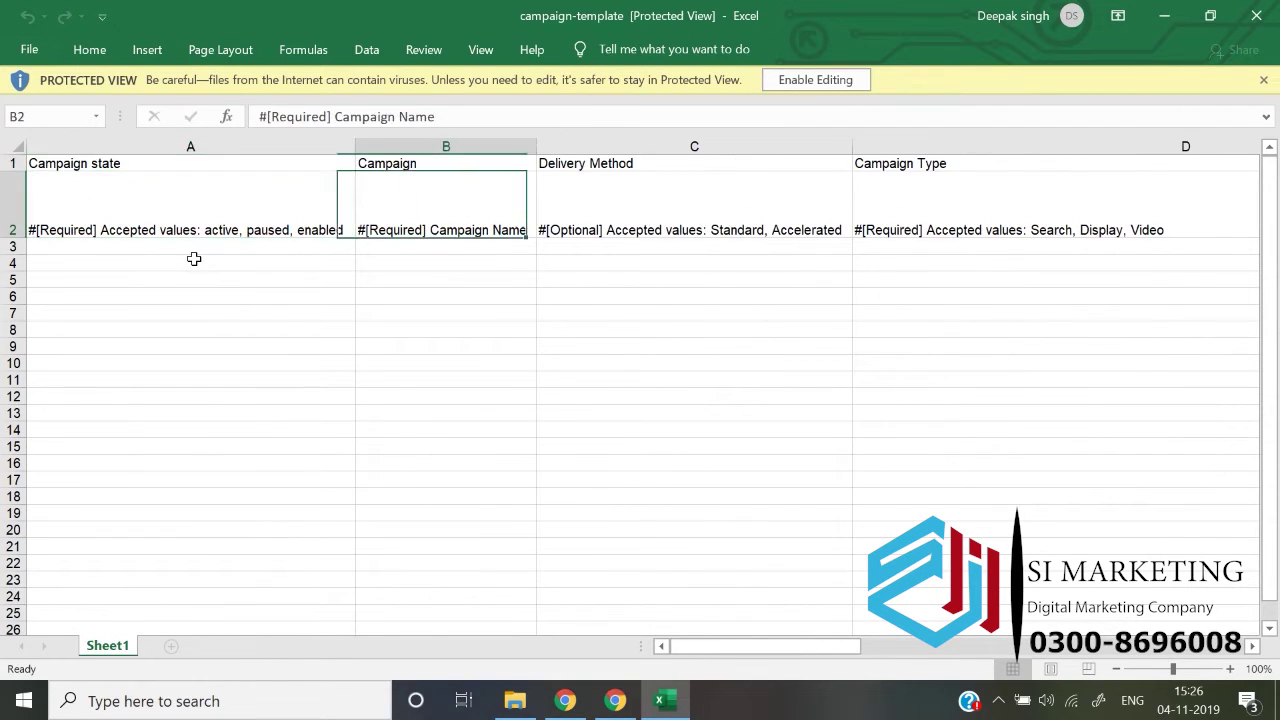
pyautogui.press('Left')
pyautogui.press('Up')
pyautogui.press('Down')
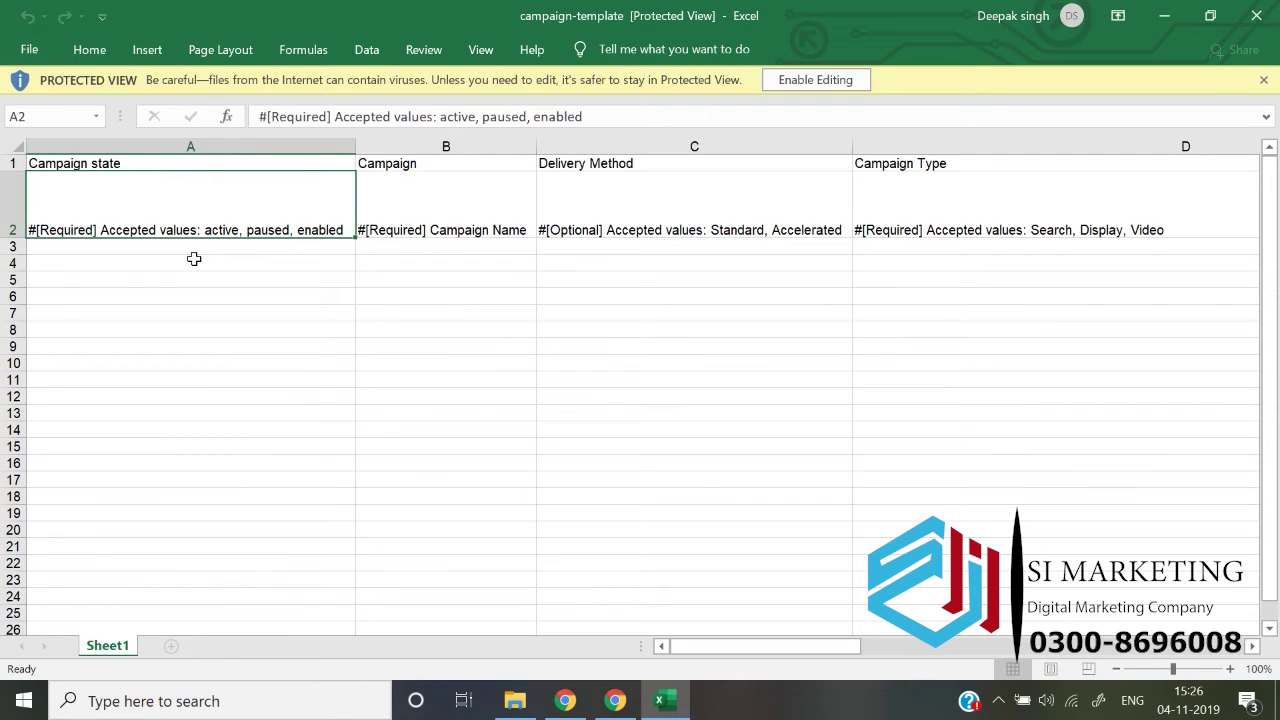
pyautogui.press('Right')
pyautogui.press('Left')
pyautogui.press('Right')
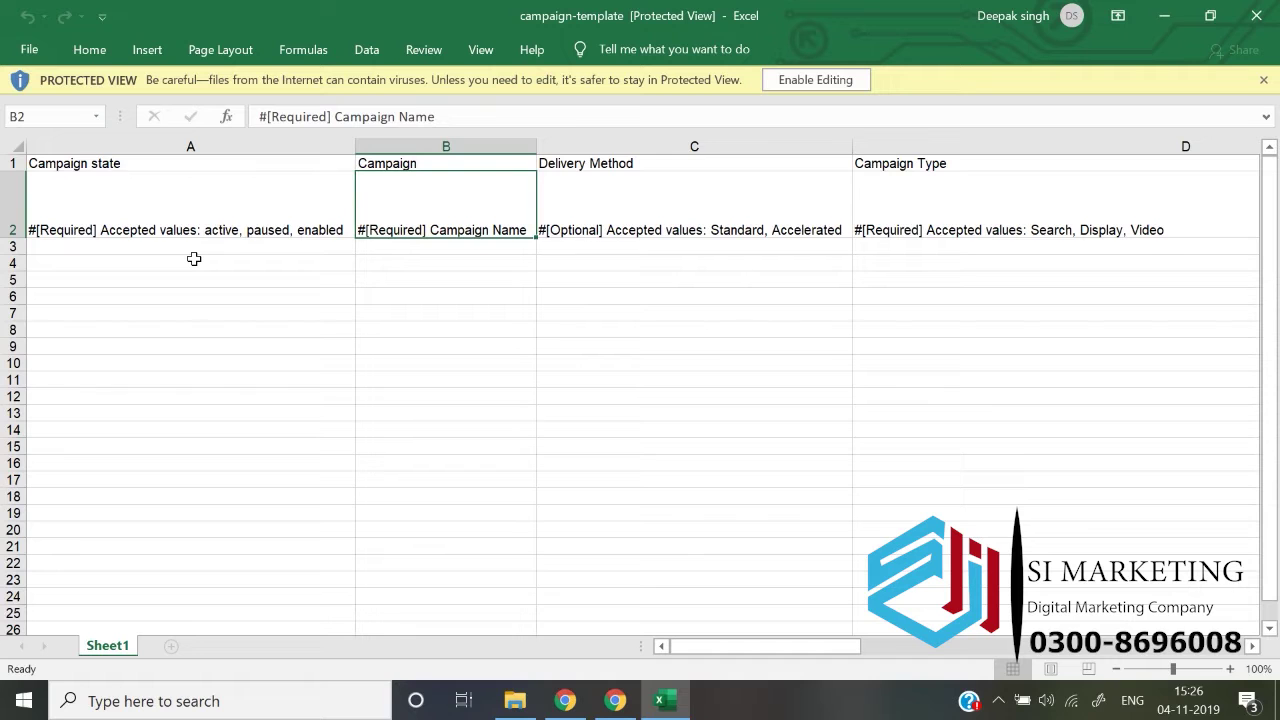
# Review the remaining template columns from Delivery Method through Custom parameter, and close the workbook.
pyautogui.press('Right')
pyautogui.press('Right')
pyautogui.press('Right')
pyautogui.press('Right')
pyautogui.press('Right')
pyautogui.press('Right')
pyautogui.press('Right')
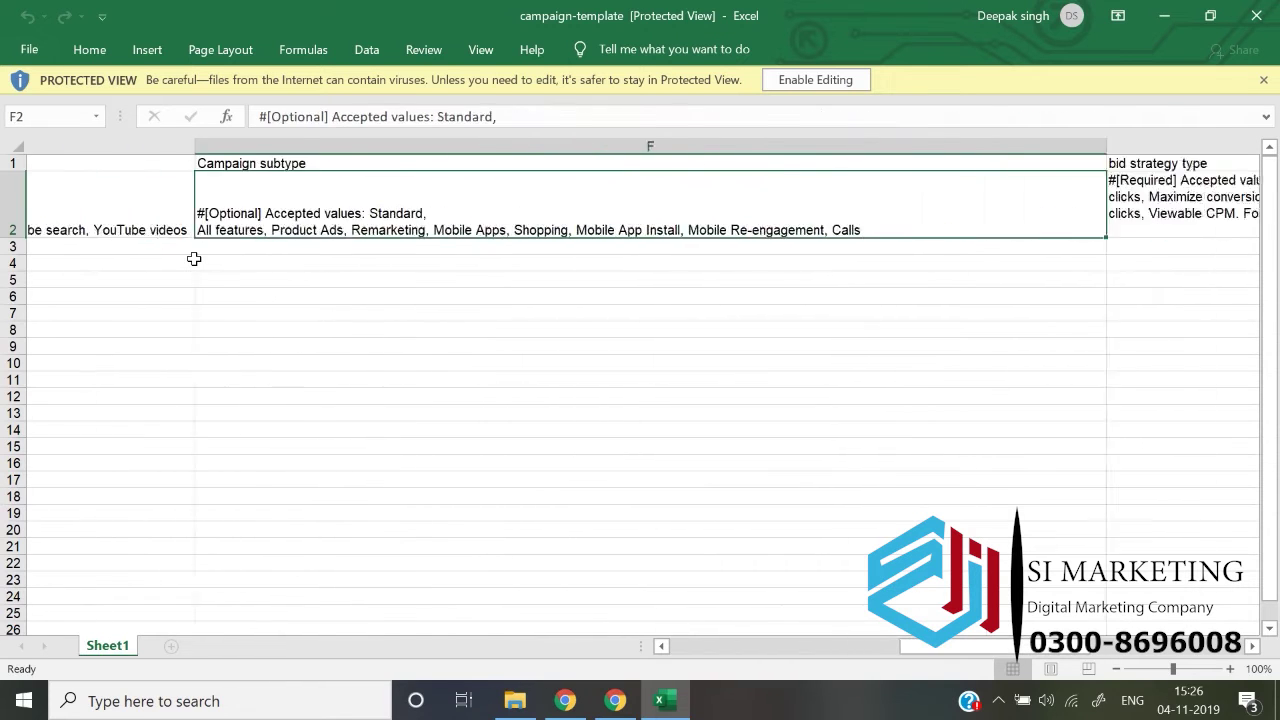
pyautogui.press('Left')
pyautogui.press('Right')
pyautogui.press('Right')
pyautogui.press('Right')
pyautogui.press('Right')
pyautogui.press('Right')
pyautogui.press('Right')
pyautogui.press('Right')
pyautogui.press('Right')
pyautogui.press('Right')
pyautogui.press('Right')
pyautogui.press('Right')
pyautogui.press('Right')
pyautogui.press('Right')
pyautogui.press('Right')
pyautogui.press('Right')
pyautogui.press('Right')
pyautogui.press('Right')
pyautogui.press('Right')
pyautogui.press('Right')
pyautogui.press('Right')
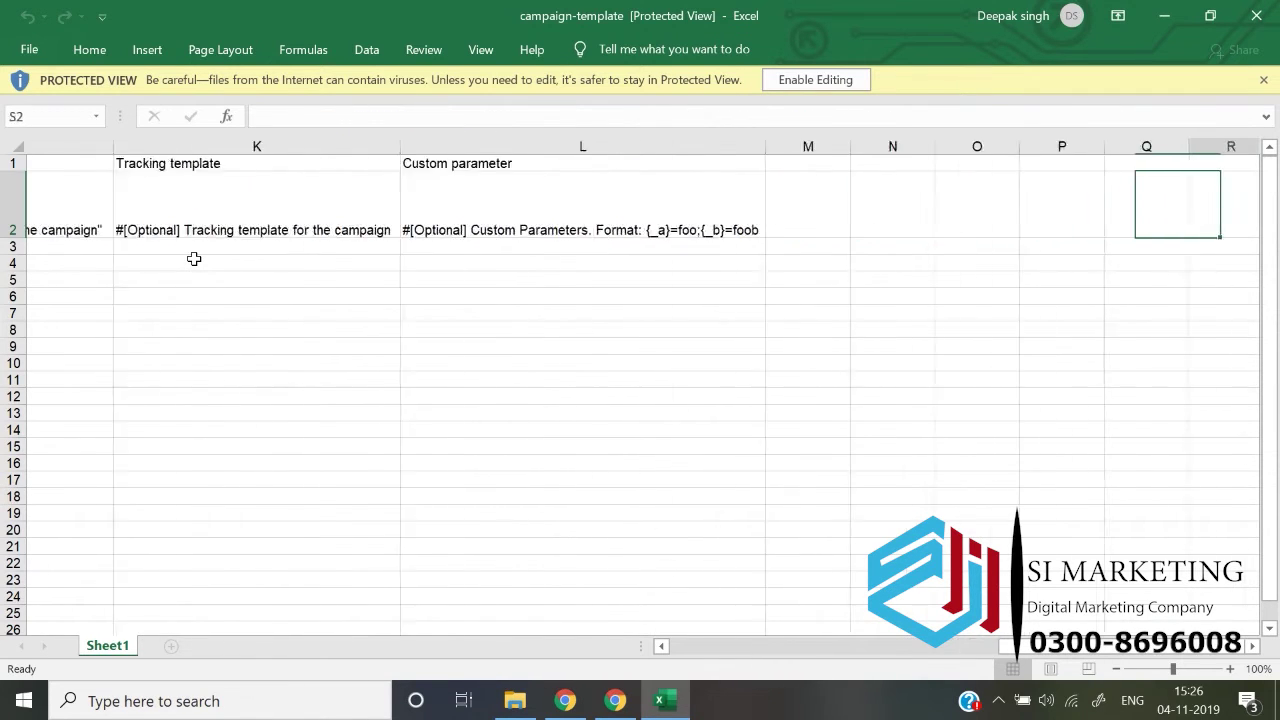
pyautogui.click(1256, 15)
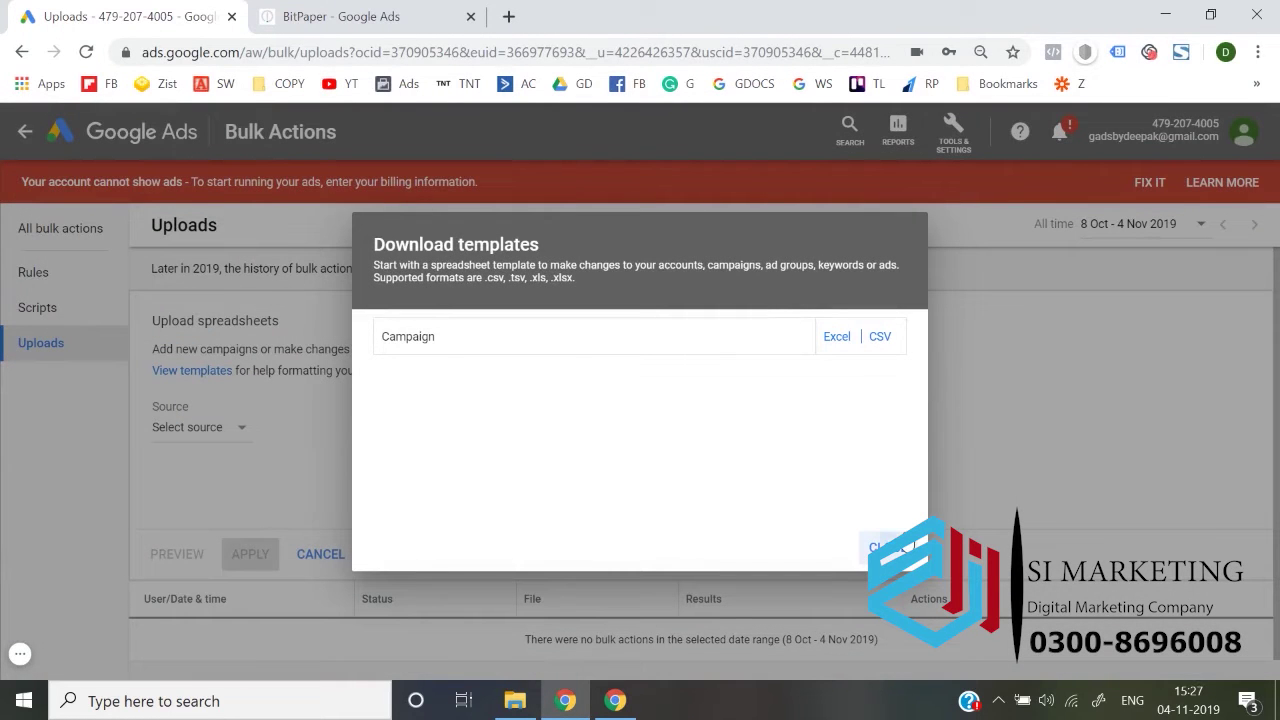
# Dismiss the template download dialog, open the Rules bulk actions and look through the rule types available for a new rule.
pyautogui.click(888, 548)
pyautogui.click(50, 270)
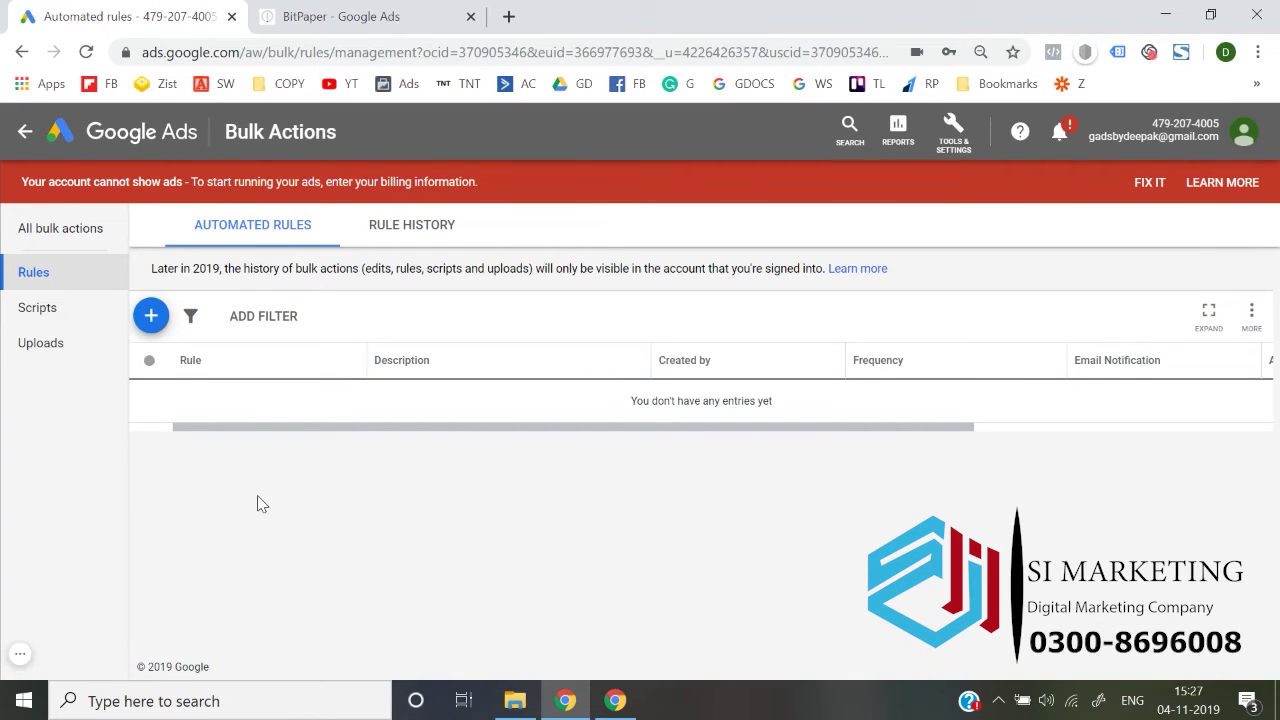
pyautogui.click(151, 316)
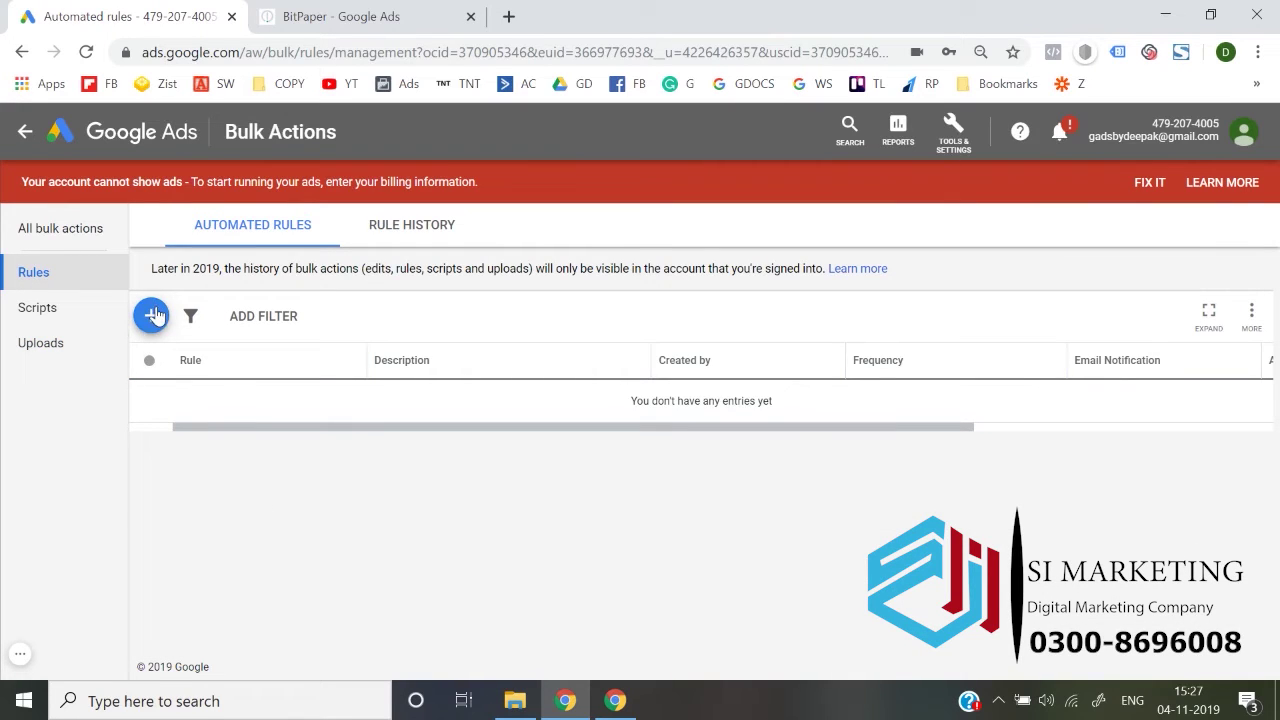
pyautogui.scroll(-1, 310, 515)
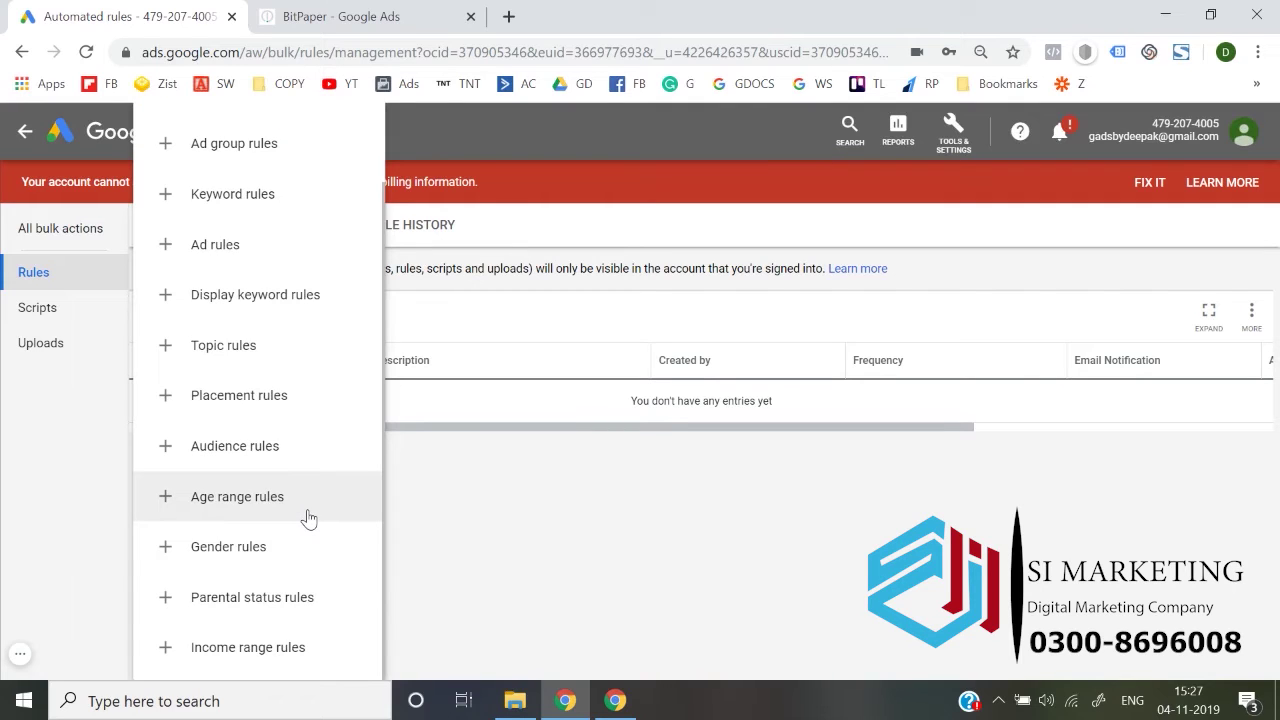
pyautogui.scroll(1, 310, 518)
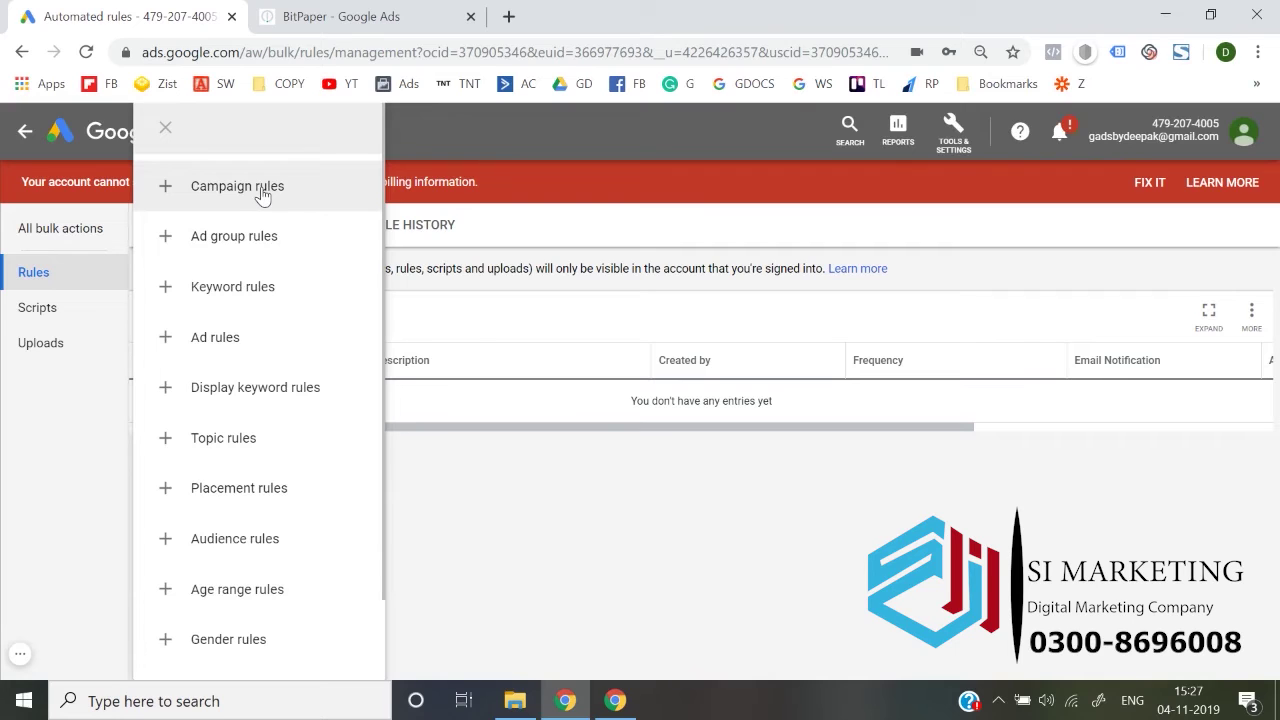
# Switch to BitPaper, add a third page and handwrite "Cost per conversion < 2000" with "Budge 10% ↑" circled beneath it.
pyautogui.click(400, 14)
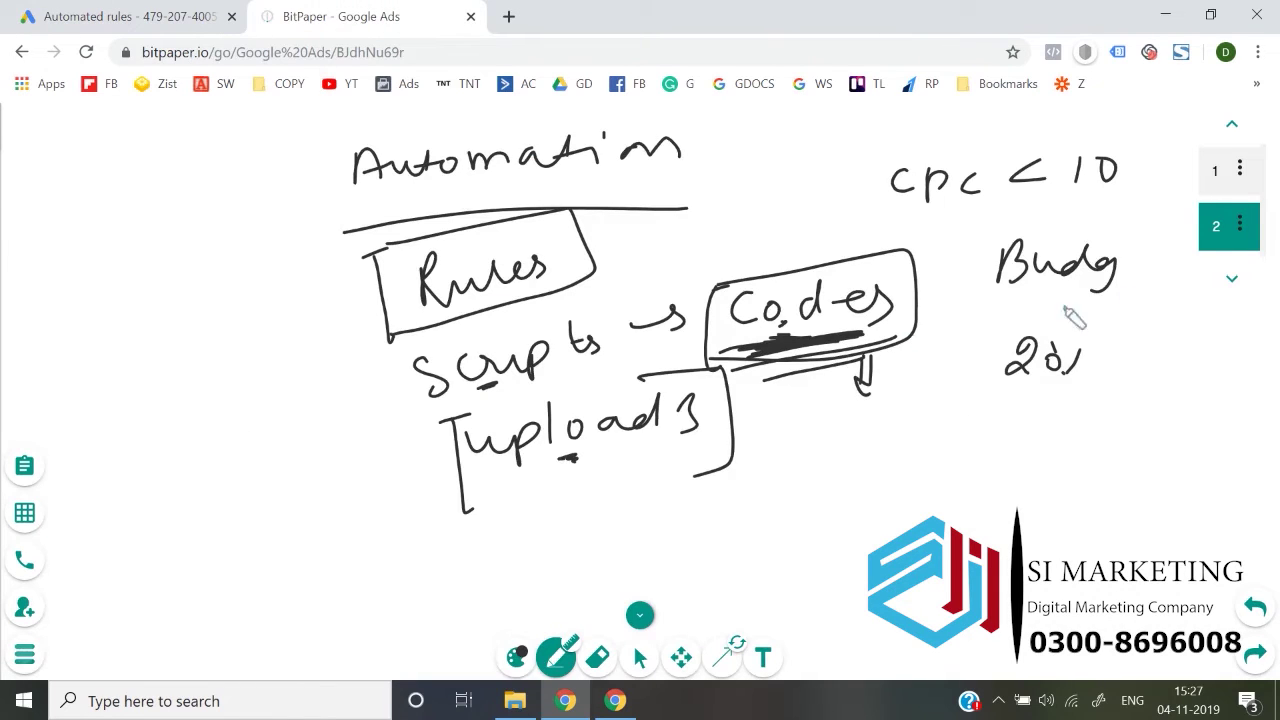
pyautogui.click(1228, 284)
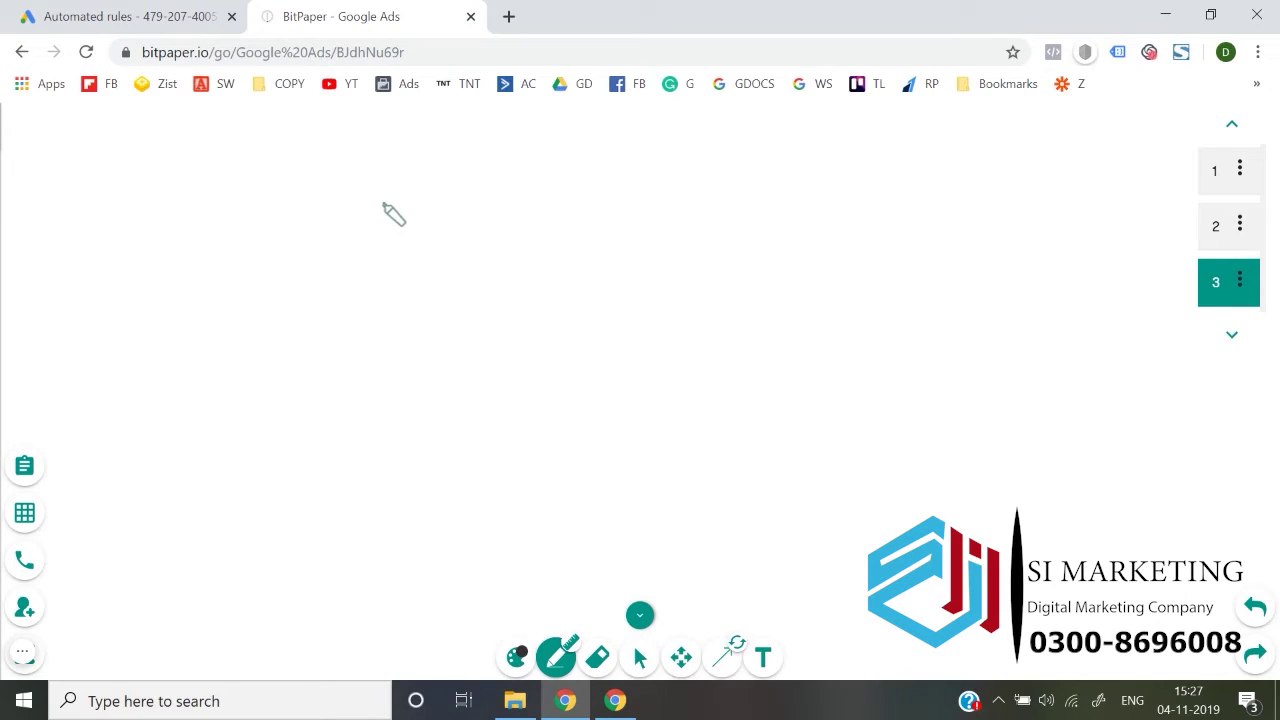
pyautogui.moveTo(389, 200)
pyautogui.mouseDown()
pyautogui.moveTo(388, 222)
pyautogui.moveTo(417, 216)
pyautogui.moveTo(414, 200)
pyautogui.mouseUp()
pyautogui.moveTo(434, 206)
pyautogui.mouseDown()
pyautogui.moveTo(531, 190)
pyautogui.moveTo(586, 203)
pyautogui.moveTo(685, 172)
pyautogui.moveTo(1030, 200)
pyautogui.moveTo(1114, 177)
pyautogui.moveTo(971, 180)
pyautogui.moveTo(993, 197)
pyautogui.moveTo(943, 205)
pyautogui.moveTo(994, 203)
pyautogui.moveTo(982, 166)
pyautogui.moveTo(995, 200)
pyautogui.moveTo(946, 202)
pyautogui.moveTo(986, 158)
pyautogui.moveTo(1000, 176)
pyautogui.mouseUp()
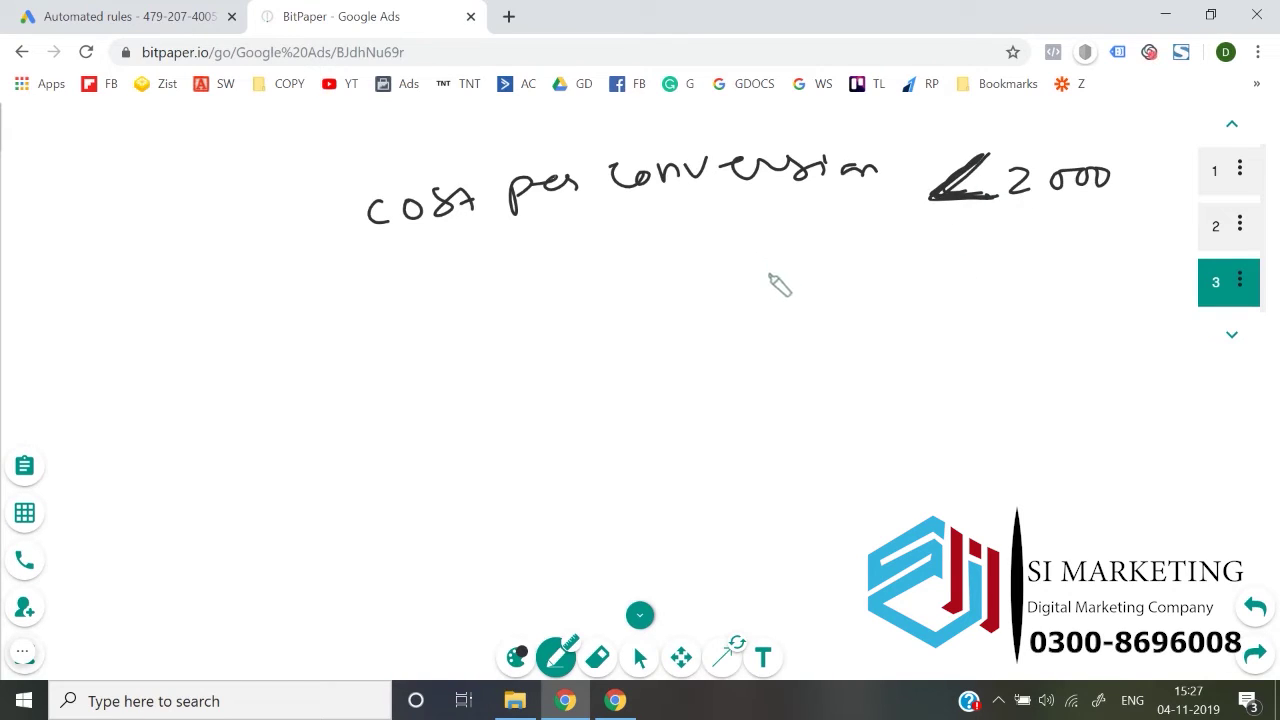
pyautogui.moveTo(770, 277)
pyautogui.mouseDown()
pyautogui.moveTo(800, 270)
pyautogui.moveTo(846, 286)
pyautogui.moveTo(916, 259)
pyautogui.moveTo(988, 284)
pyautogui.moveTo(1006, 256)
pyautogui.moveTo(1057, 286)
pyautogui.moveTo(1088, 256)
pyautogui.mouseUp()
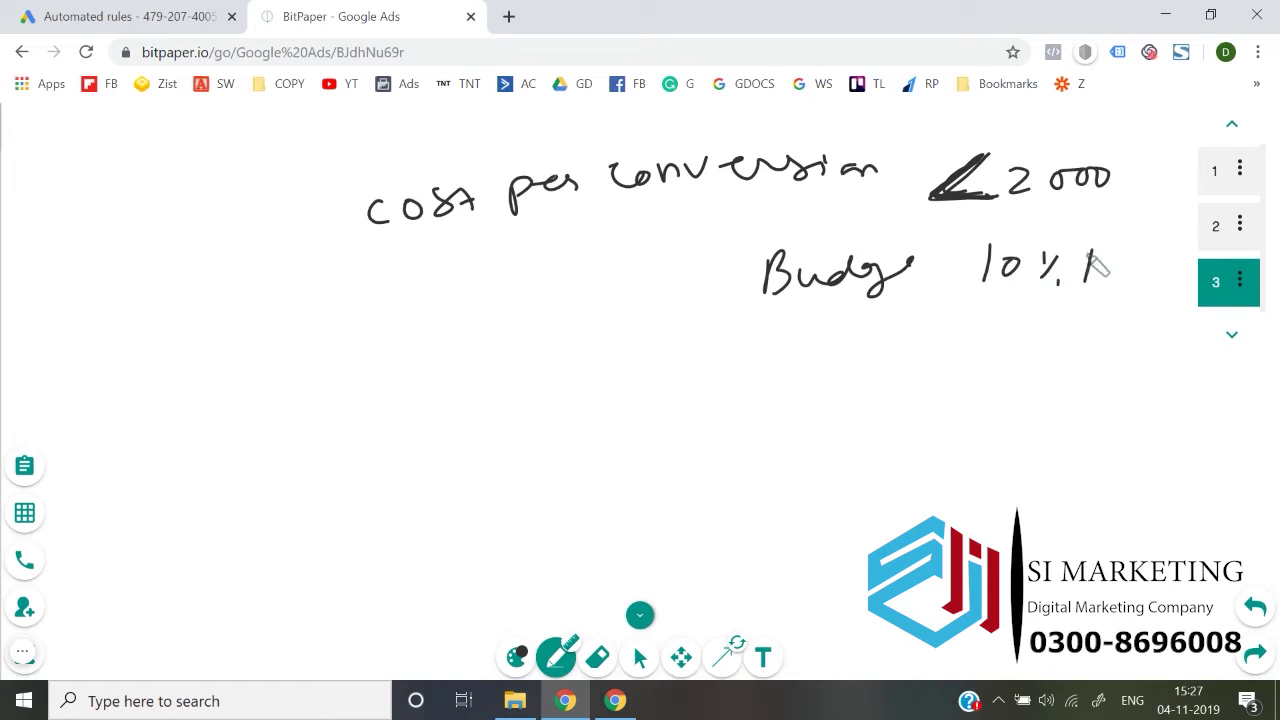
pyautogui.moveTo(1124, 206)
pyautogui.mouseDown()
pyautogui.moveTo(711, 337)
pyautogui.moveTo(1062, 232)
pyautogui.mouseUp()
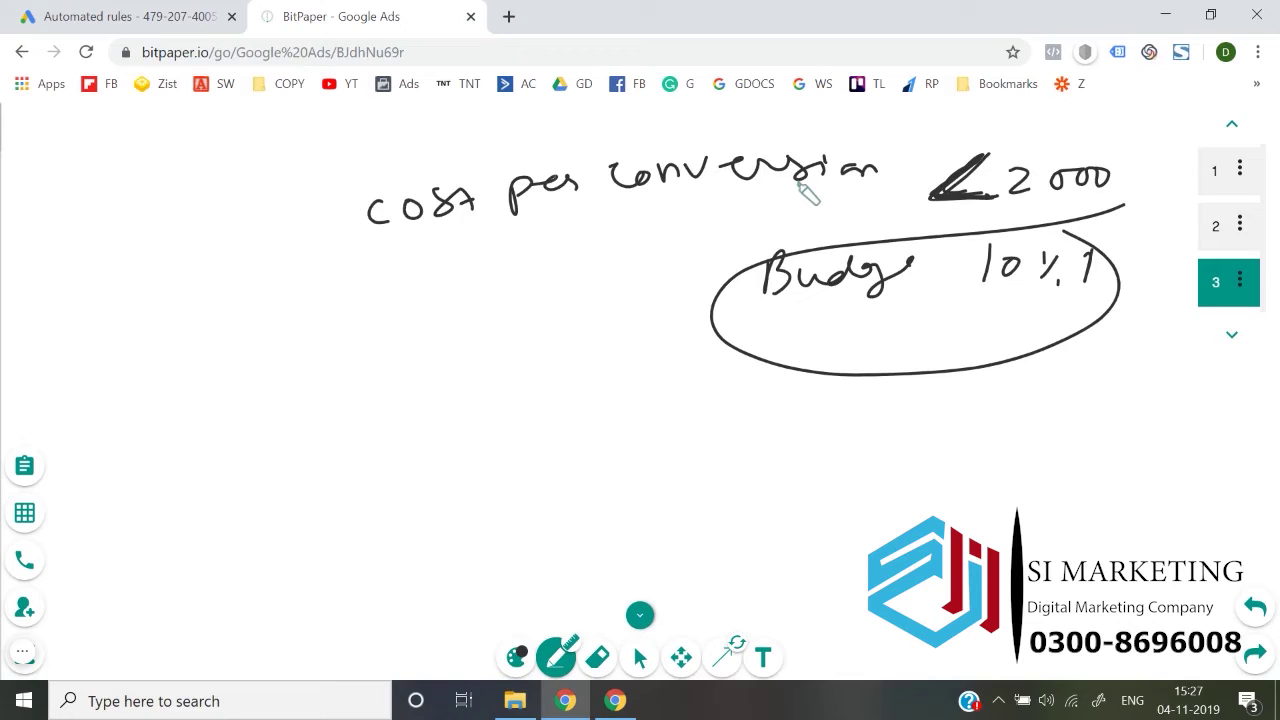
# Switch back to Google Ads and examine the new rule types, from Campaign rules down to Income range rules.
pyautogui.click(143, 10)
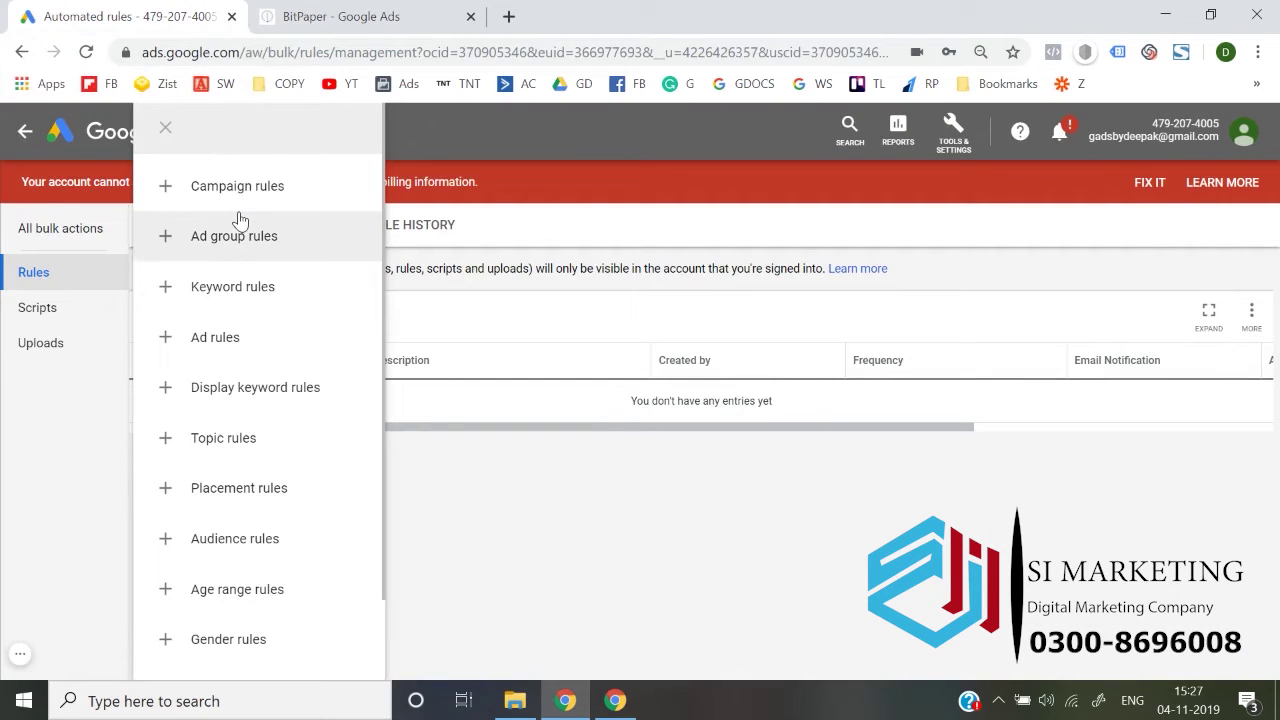
pyautogui.scroll(-1, 251, 463)
pyautogui.scroll(1, 251, 463)
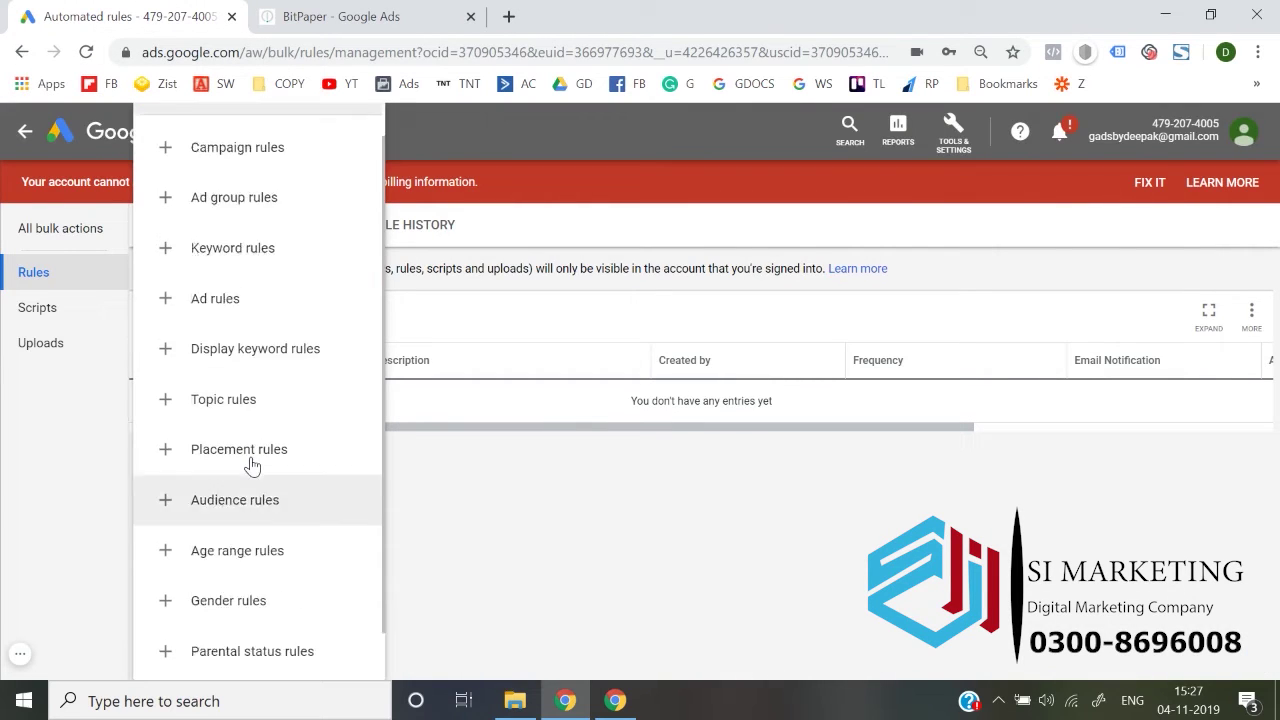
pyautogui.scroll(-1, 251, 463)
pyautogui.scroll(1, 251, 463)
pyautogui.scroll(-1, 251, 460)
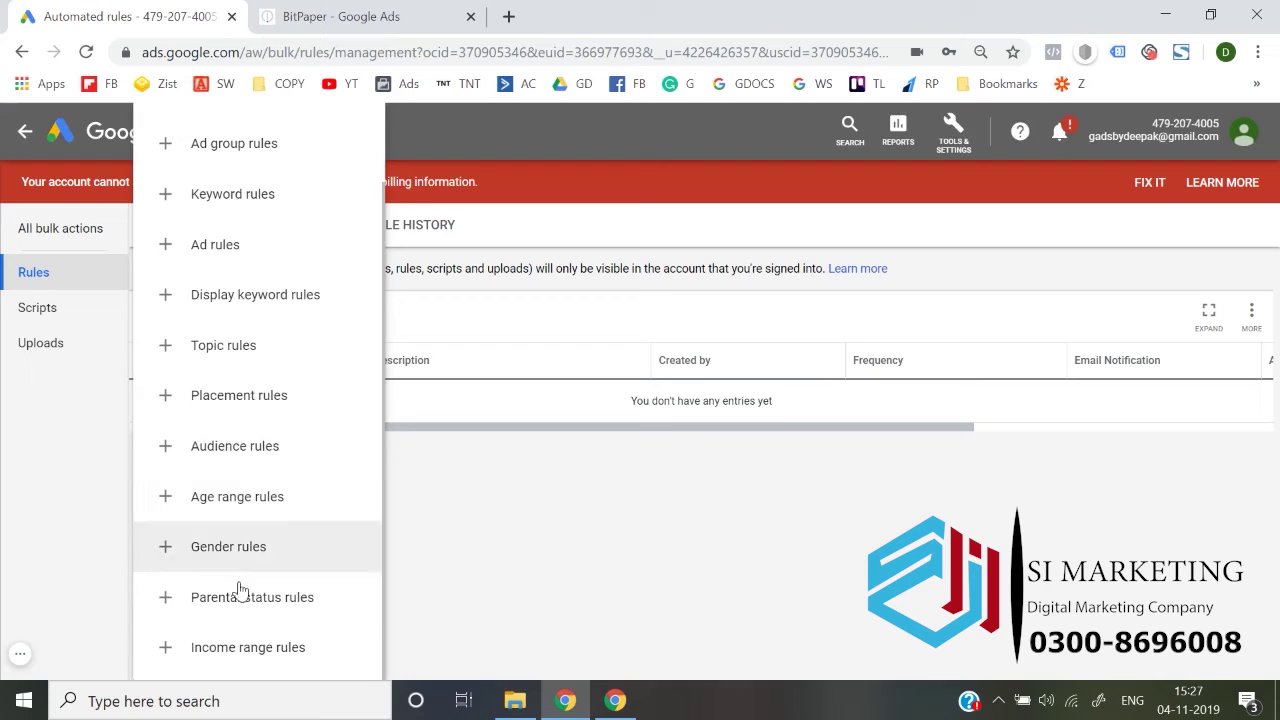
pyautogui.scroll(1, 310, 215)
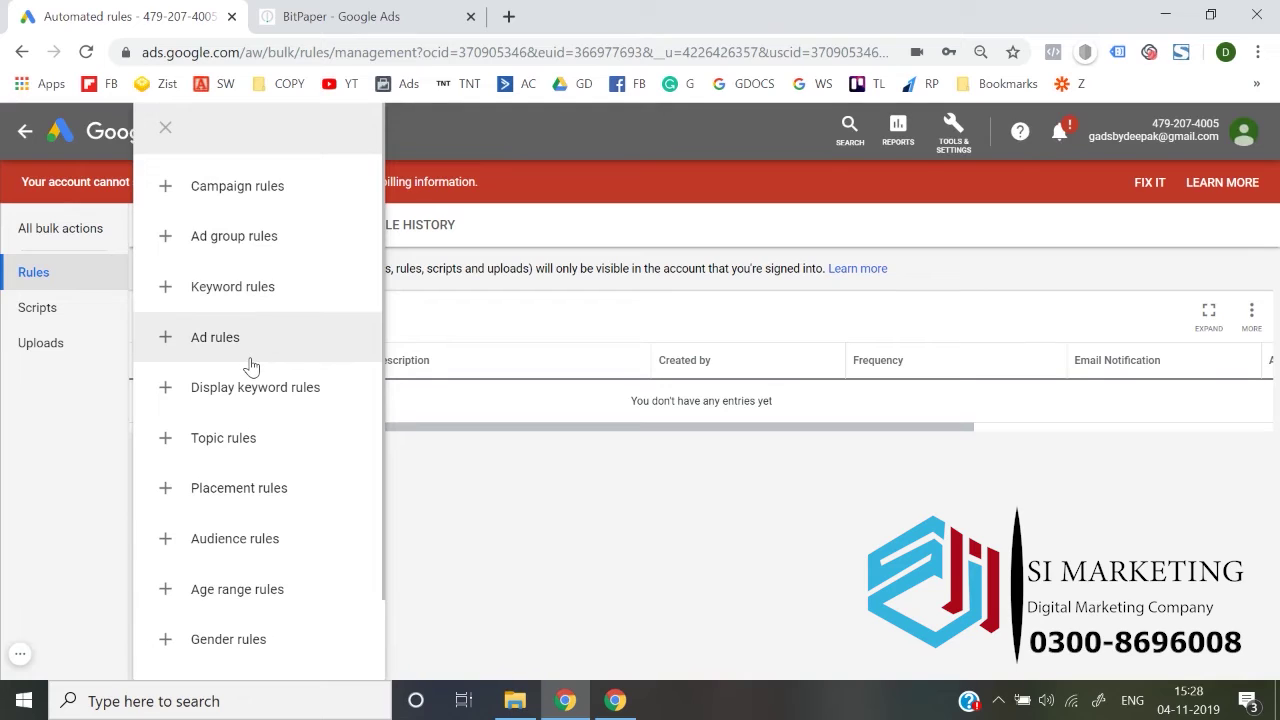
pyautogui.scroll(-1, 268, 398)
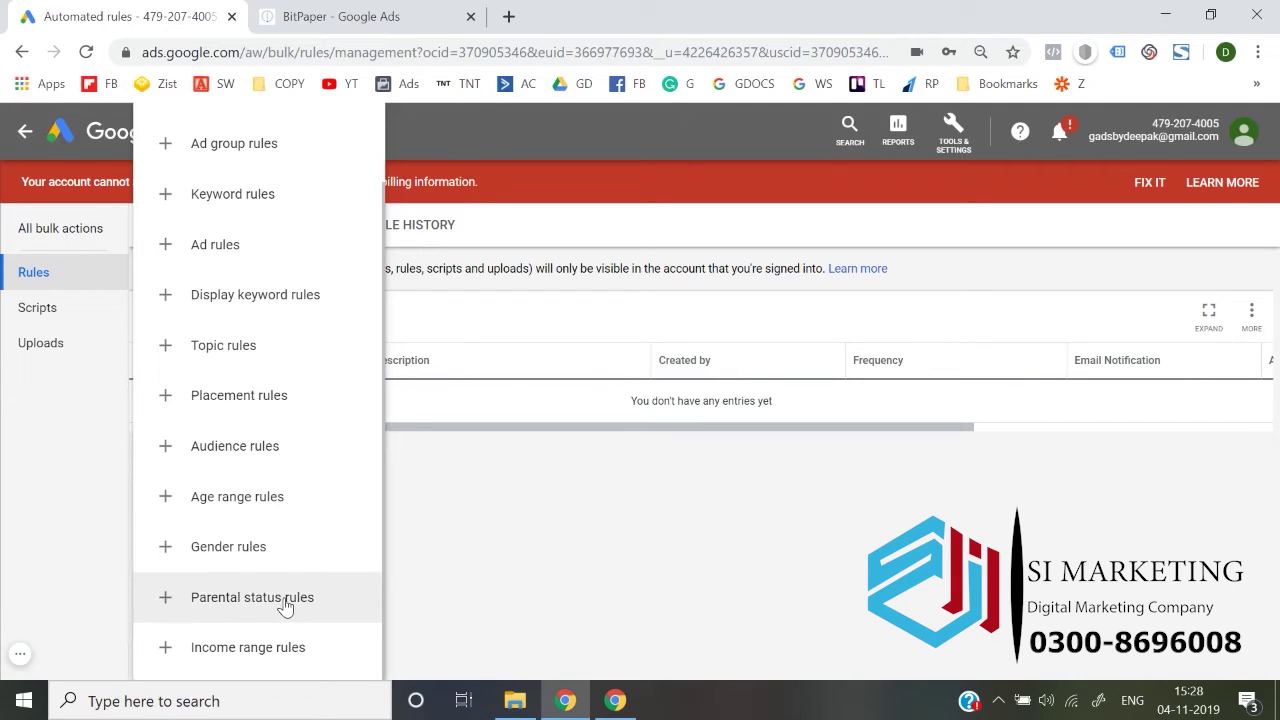
pyautogui.scroll(1, 286, 605)
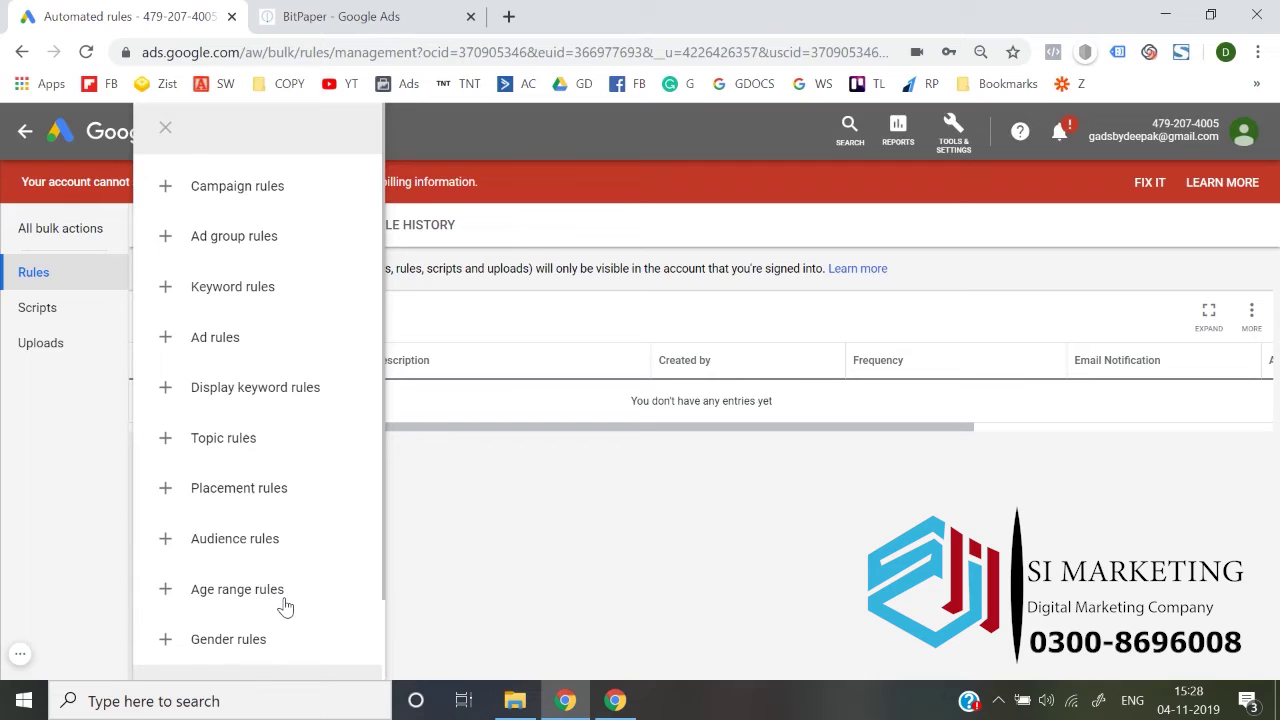
# Start a new campaign rule of type Pause campaigns, and view the help explanation for its Condition setting.
pyautogui.click(262, 192)
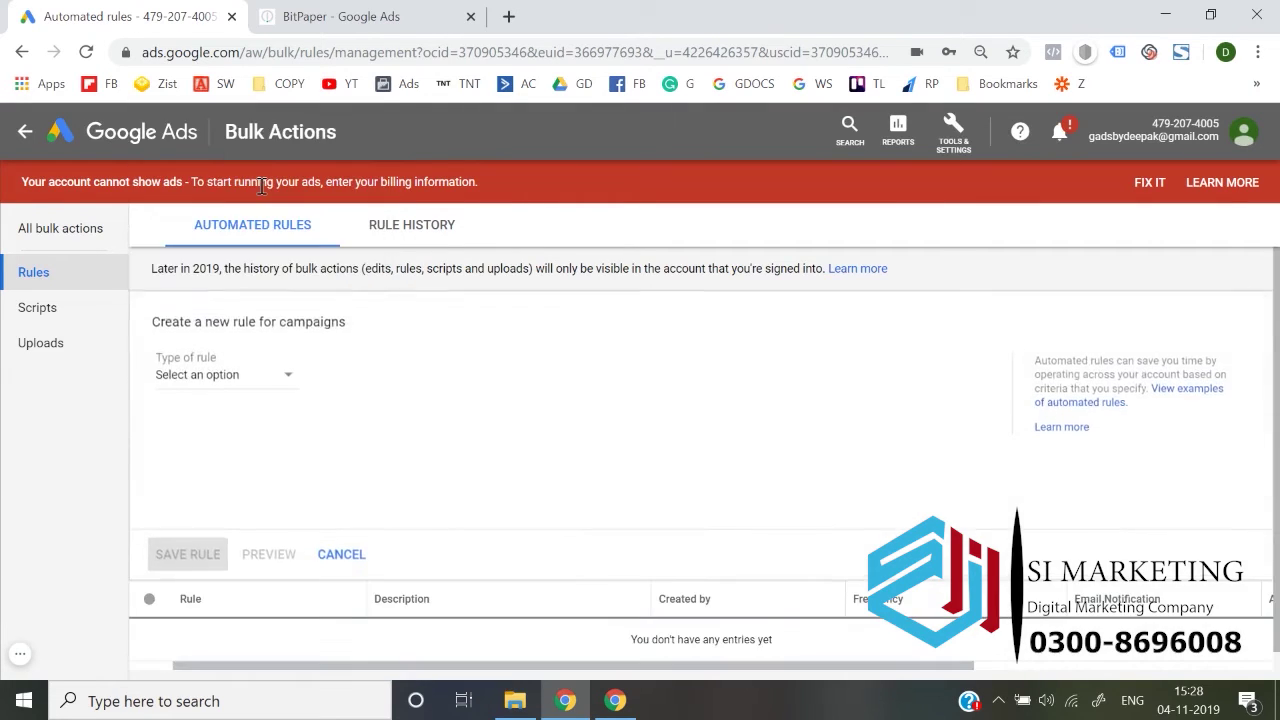
pyautogui.click(210, 376)
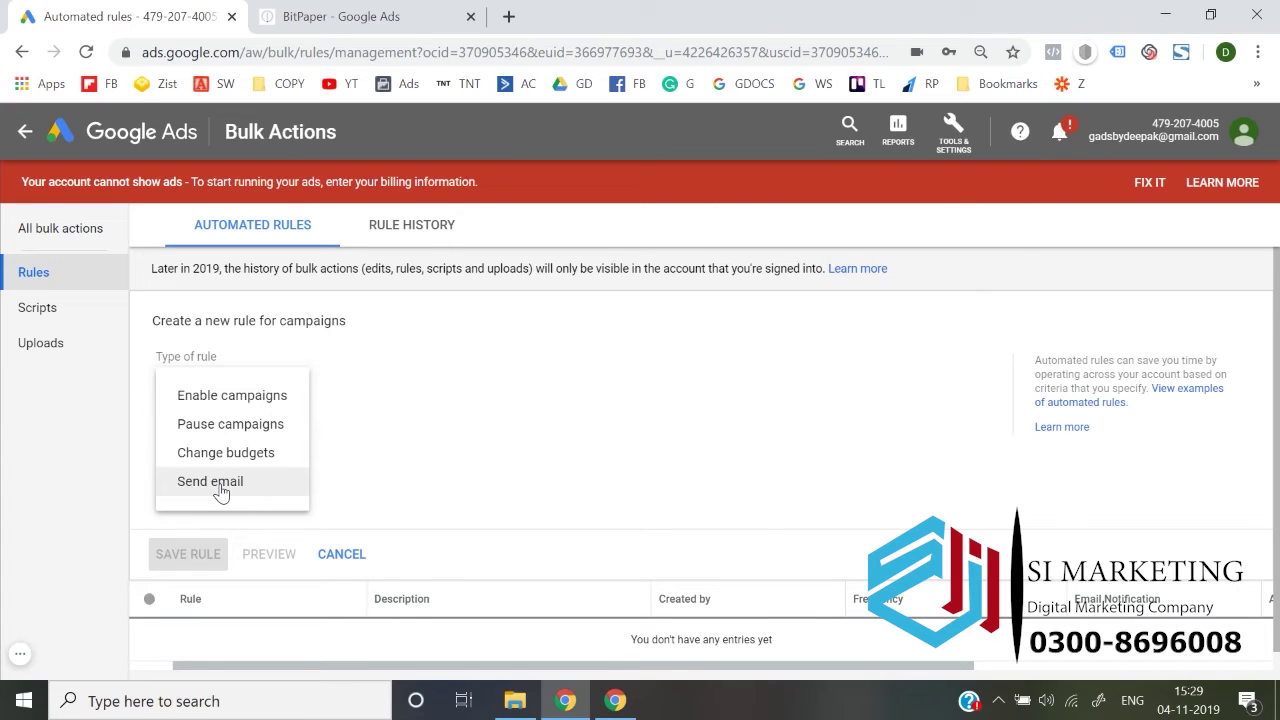
pyautogui.click(233, 426)
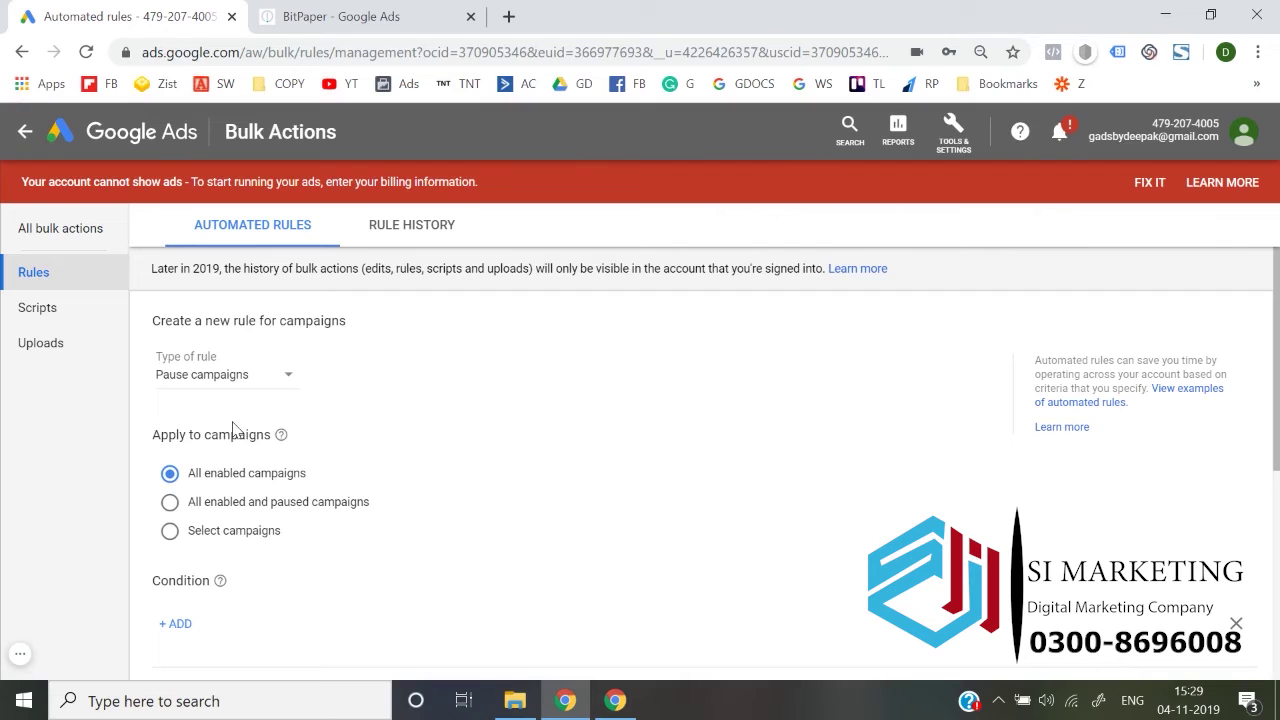
pyautogui.scroll(-1, 233, 428)
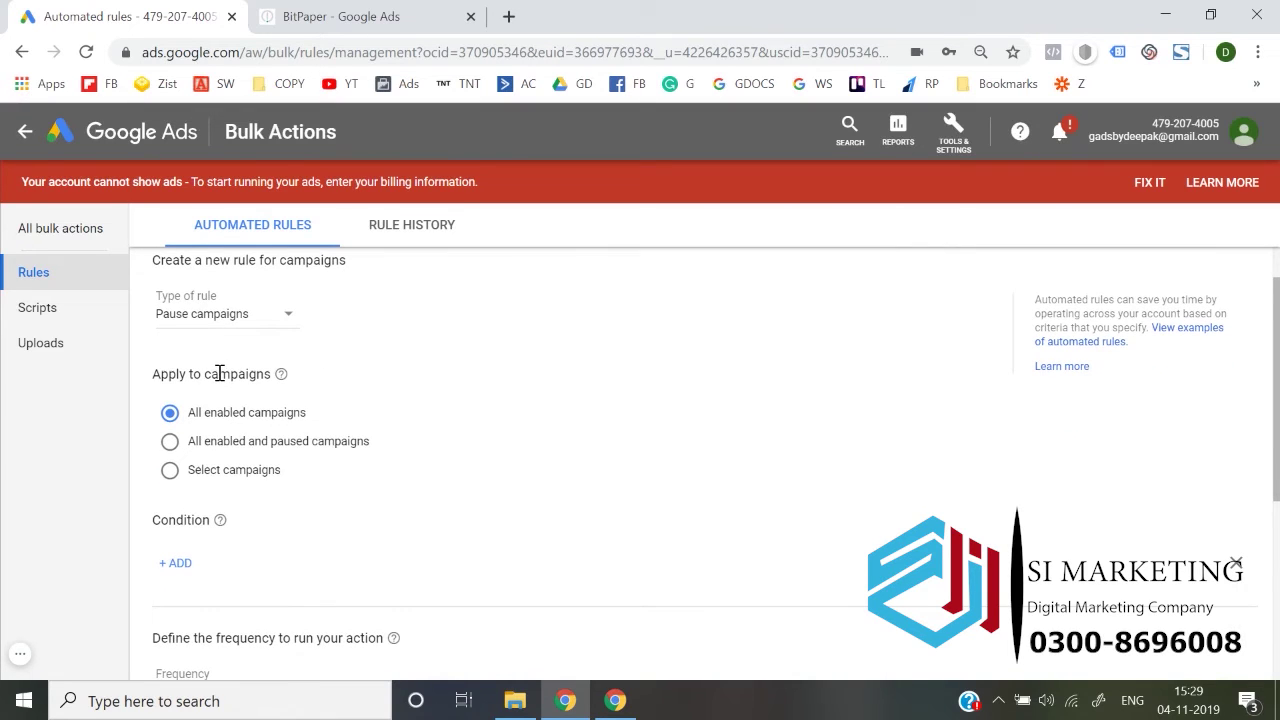
pyautogui.click(219, 520)
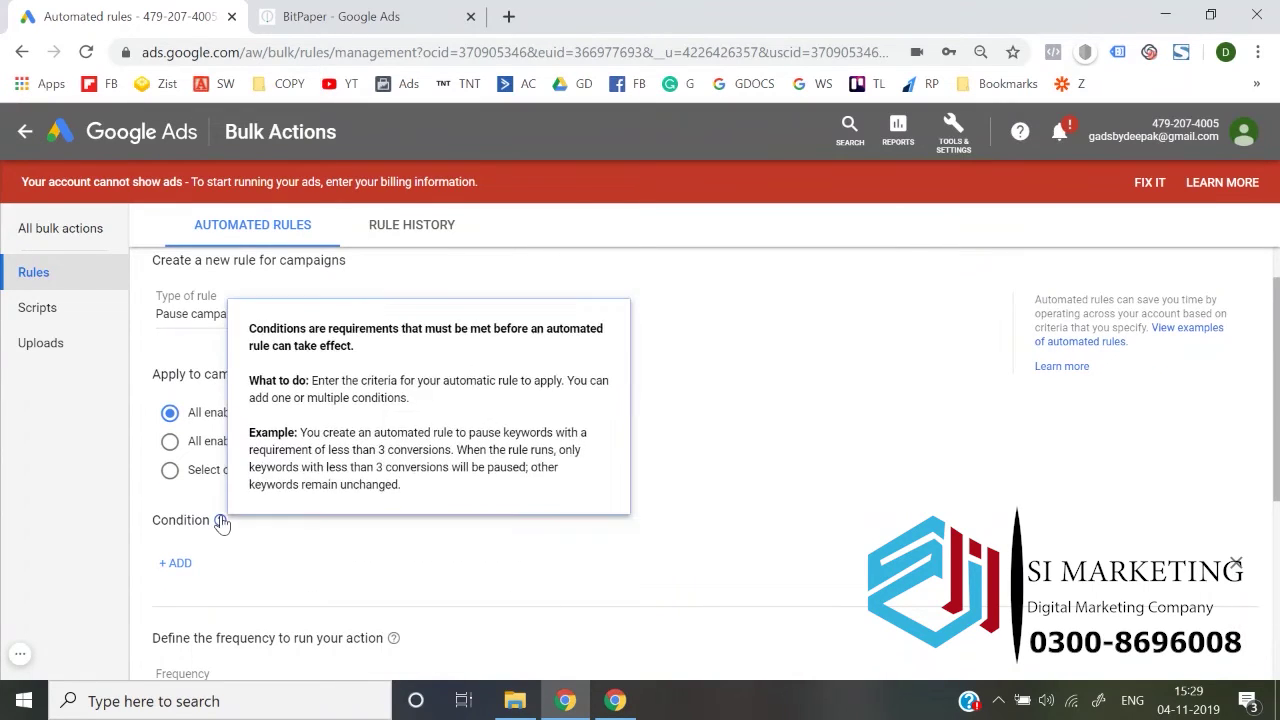
pyautogui.click(683, 374)
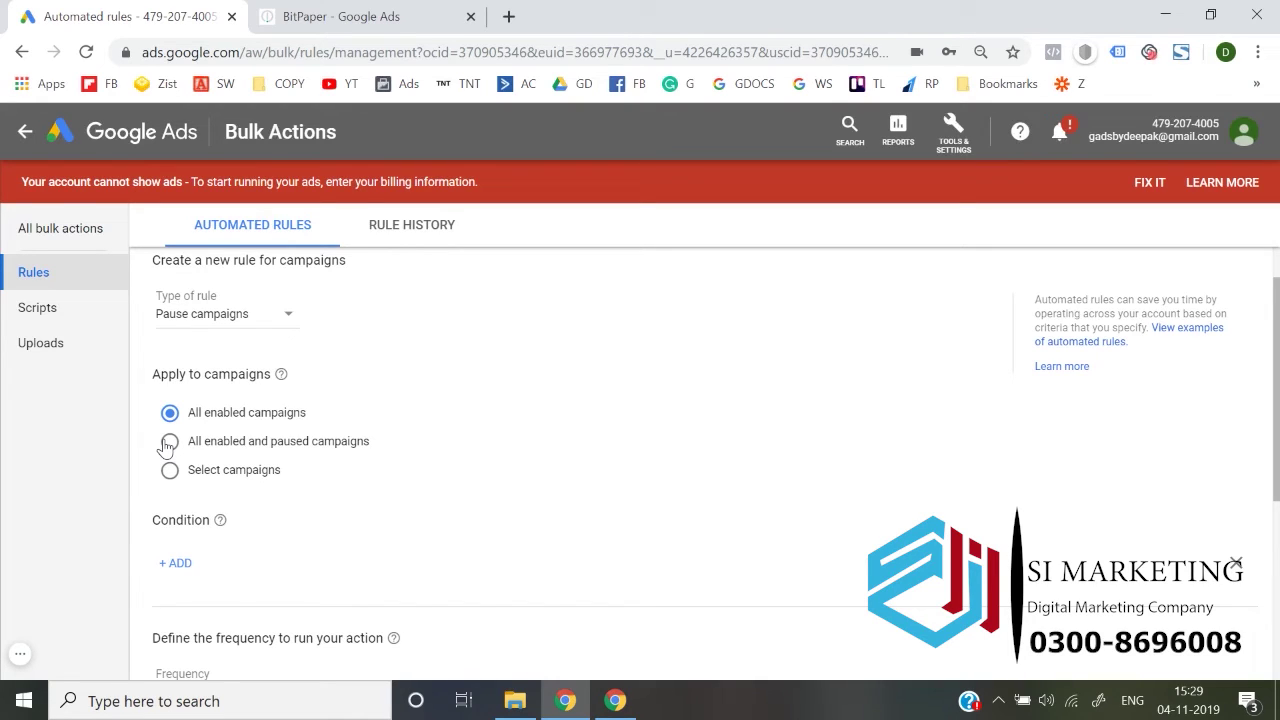
pyautogui.click(169, 470)
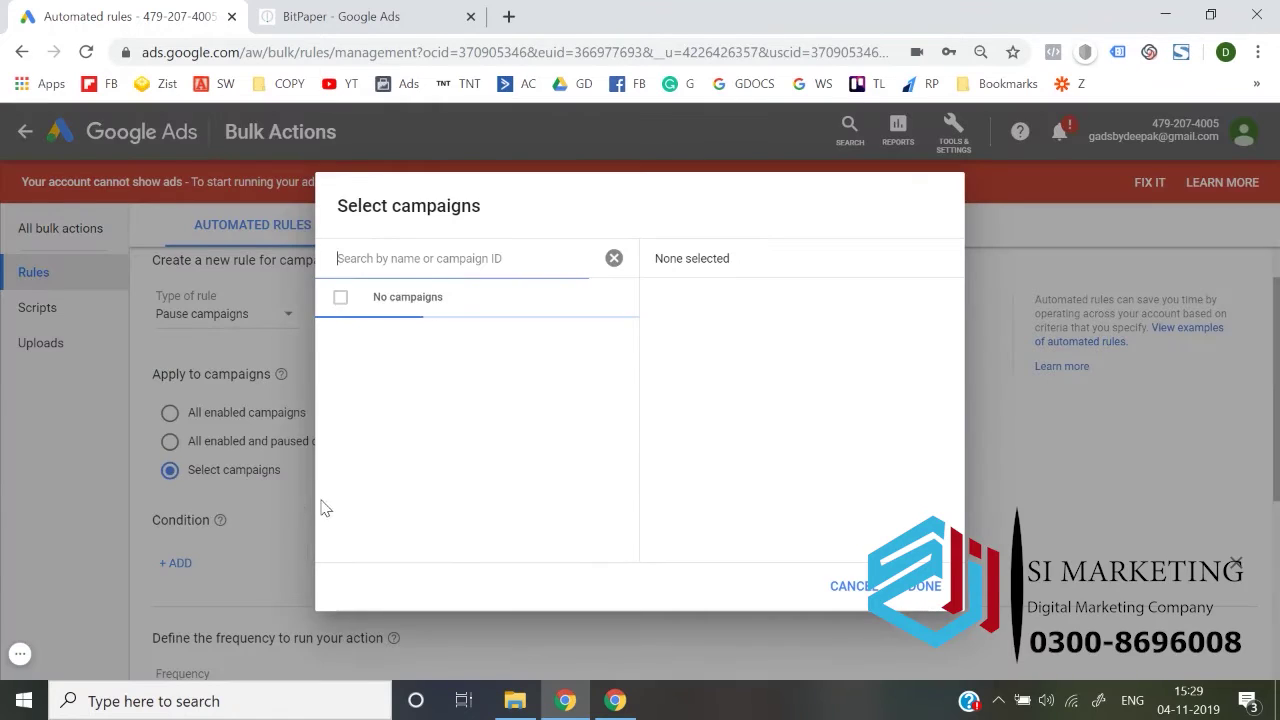
pyautogui.click(851, 587)
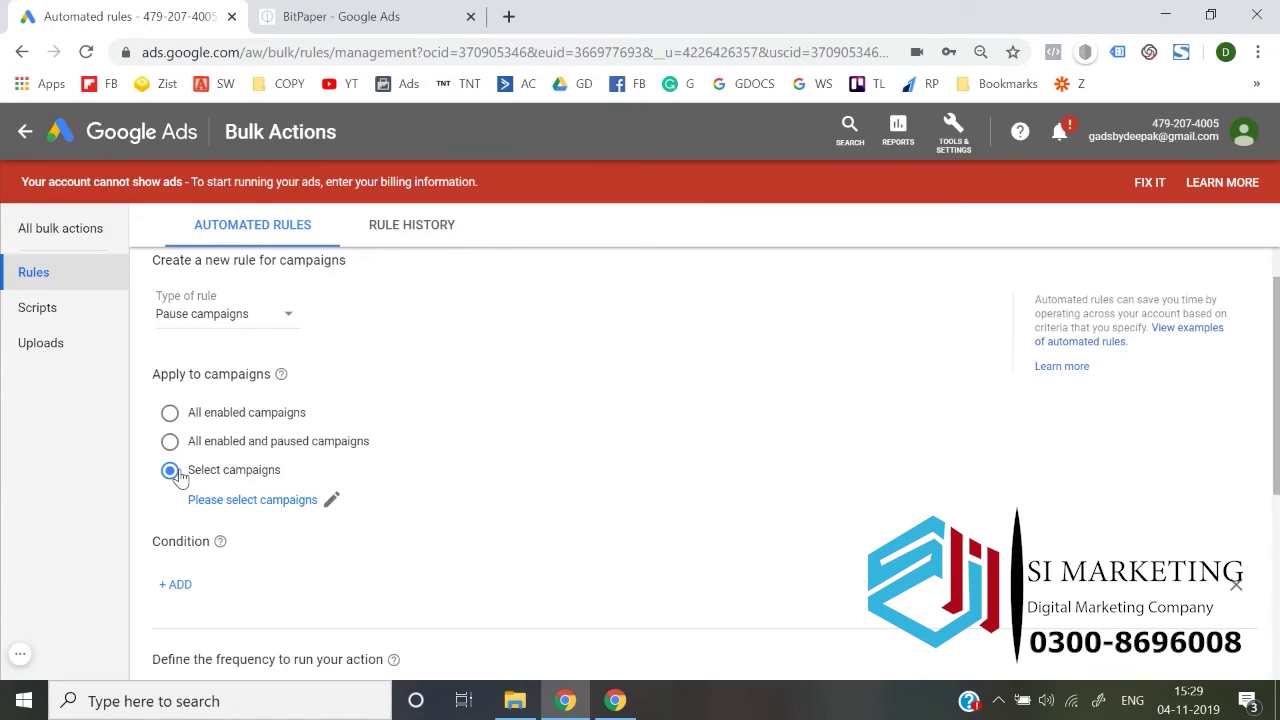
pyautogui.click(171, 415)
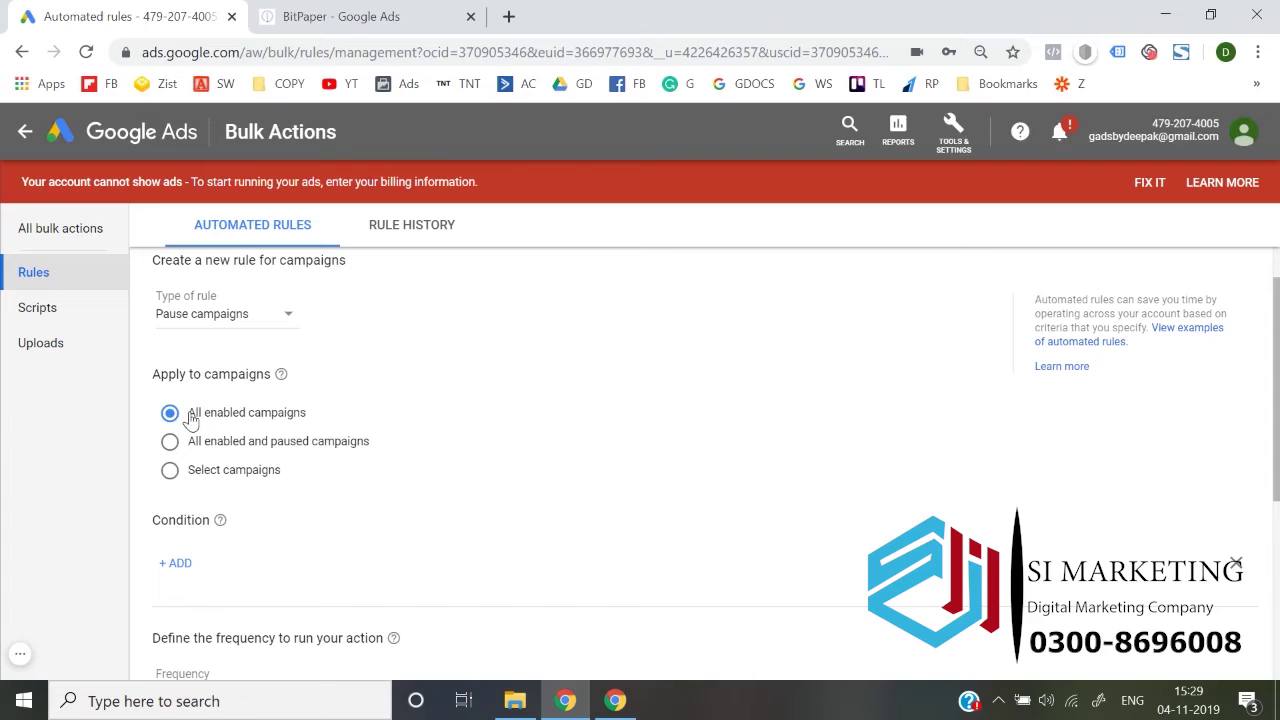
pyautogui.scroll(-1, 185, 416)
pyautogui.scroll(-2, 233, 388)
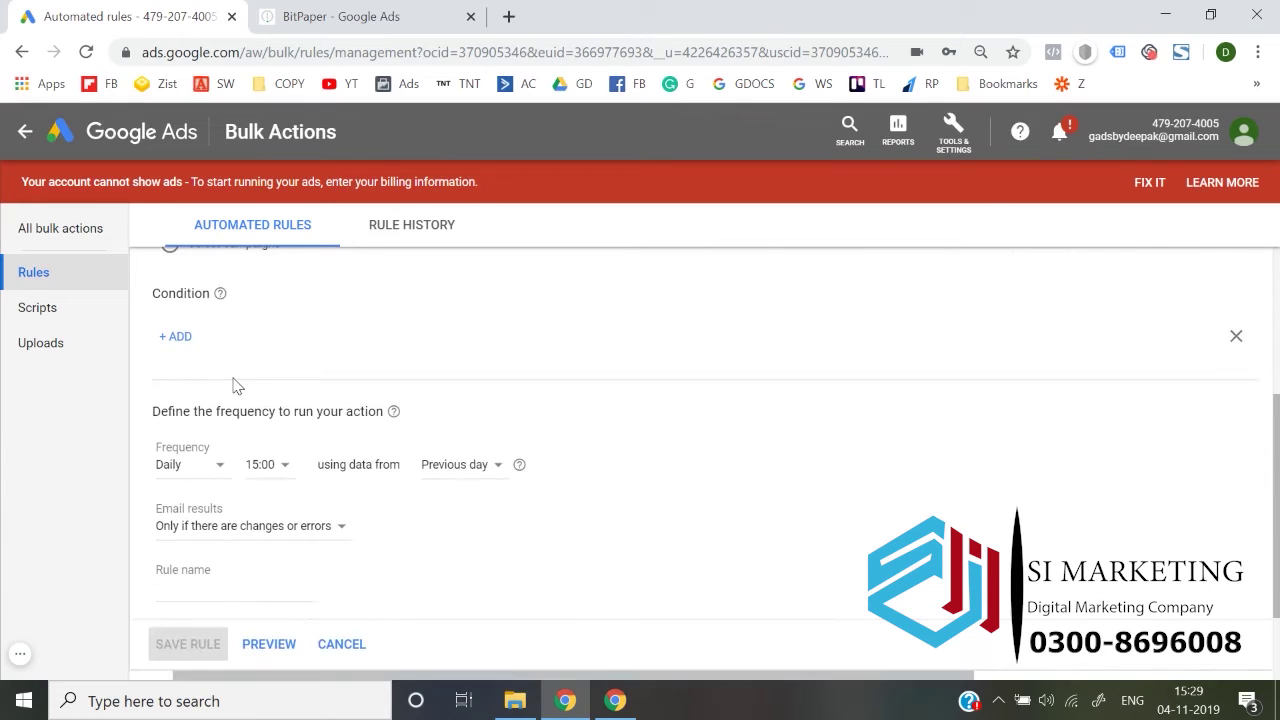
pyautogui.scroll(1, 203, 360)
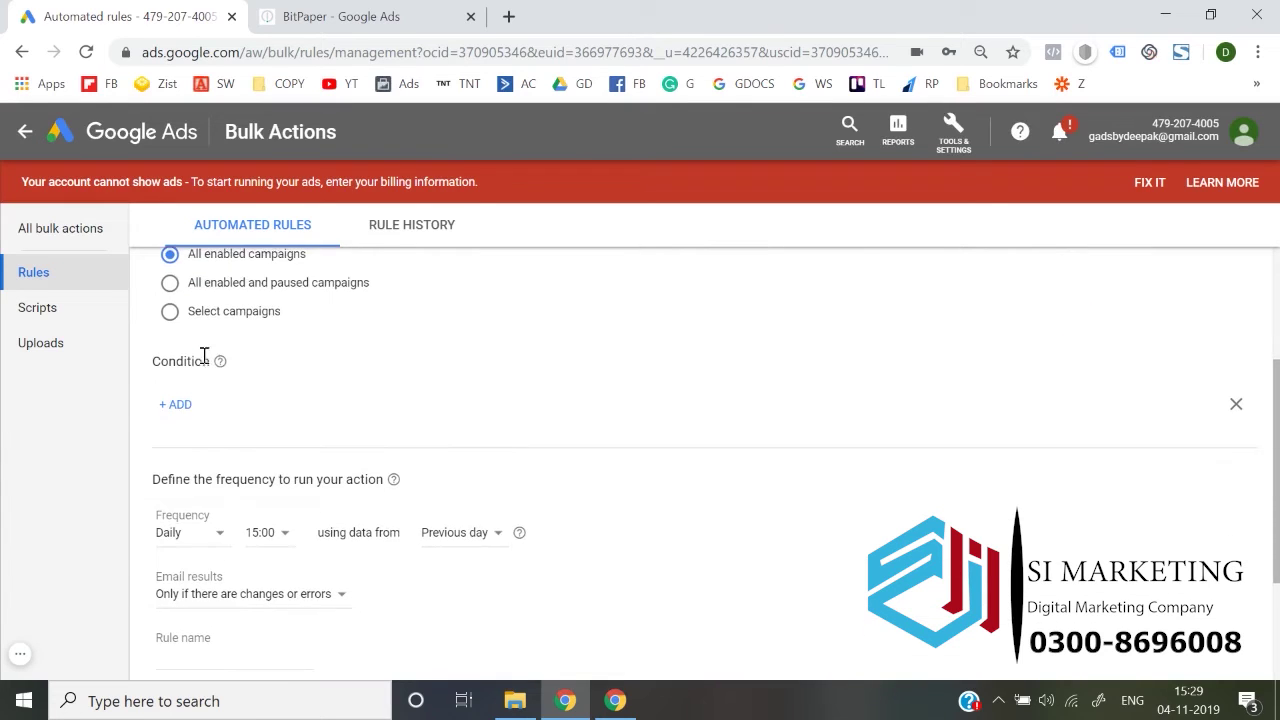
pyautogui.click(180, 408)
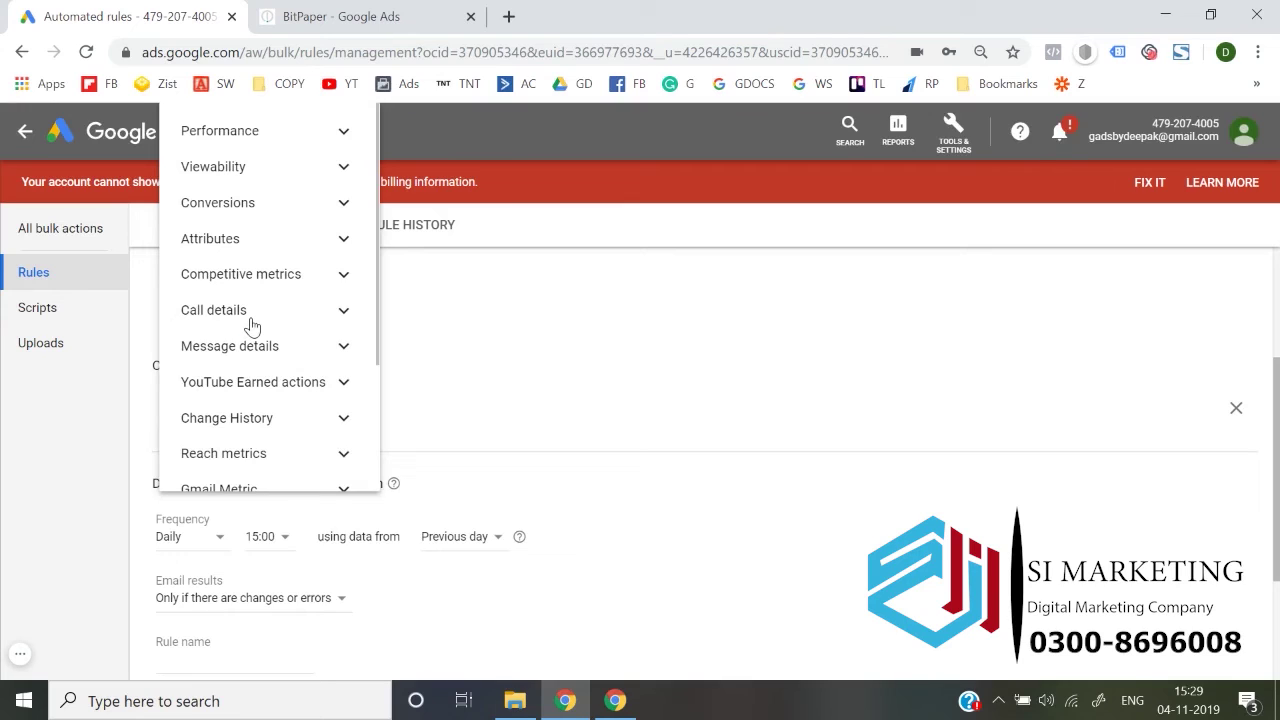
pyautogui.scroll(-1, 252, 326)
pyautogui.scroll(1, 252, 326)
pyautogui.click(332, 138)
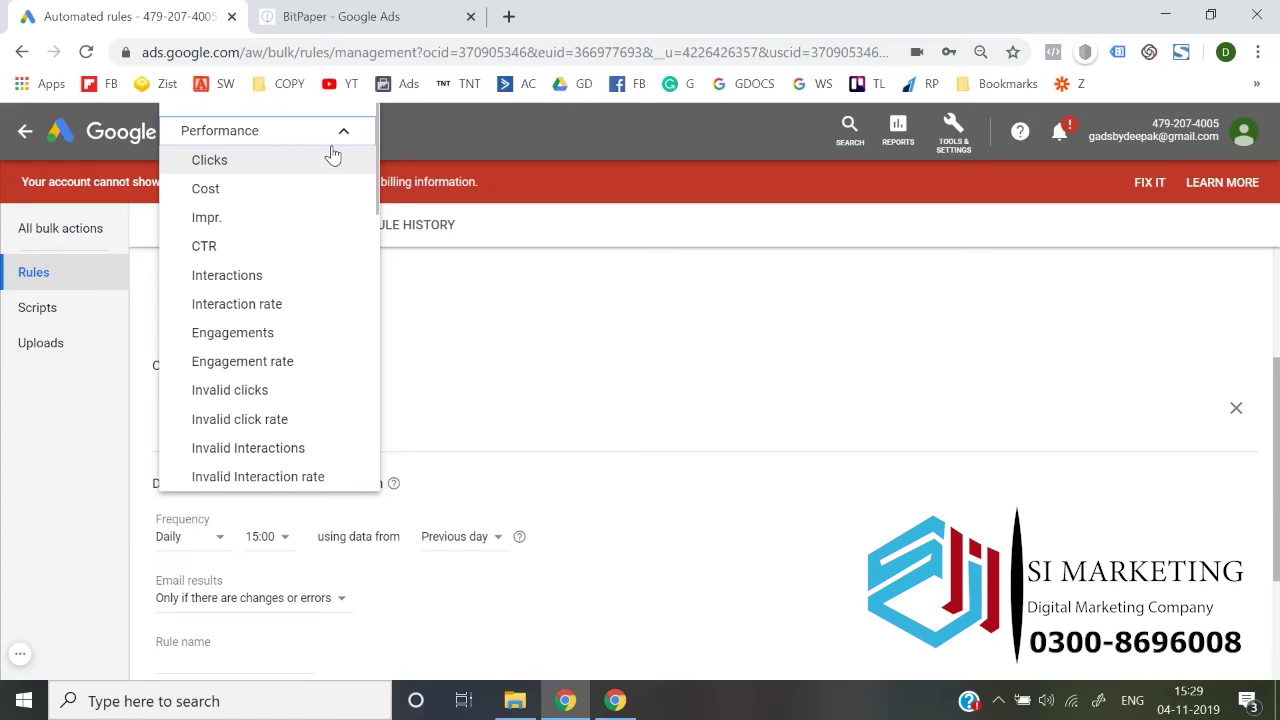
pyautogui.click(283, 161)
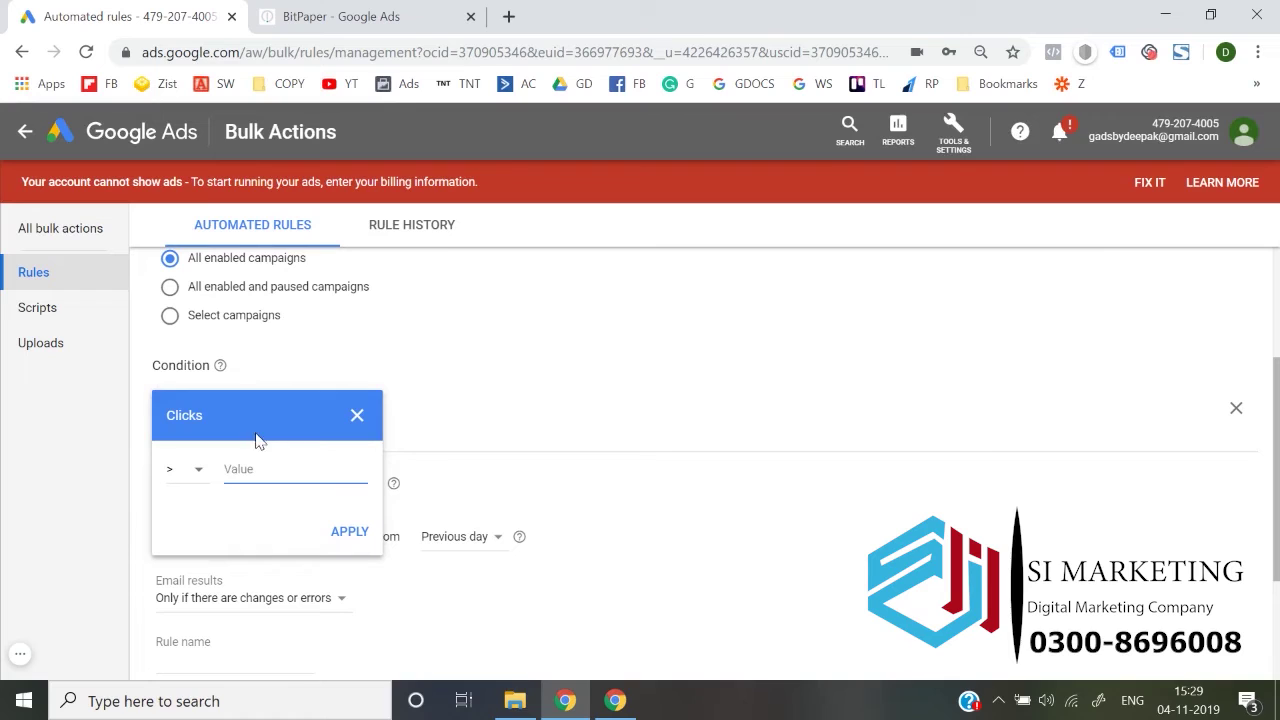
pyautogui.click(356, 417)
# Add a performance condition to the pause rule for Avg. CPC greater than ₹50.
pyautogui.click(184, 411)
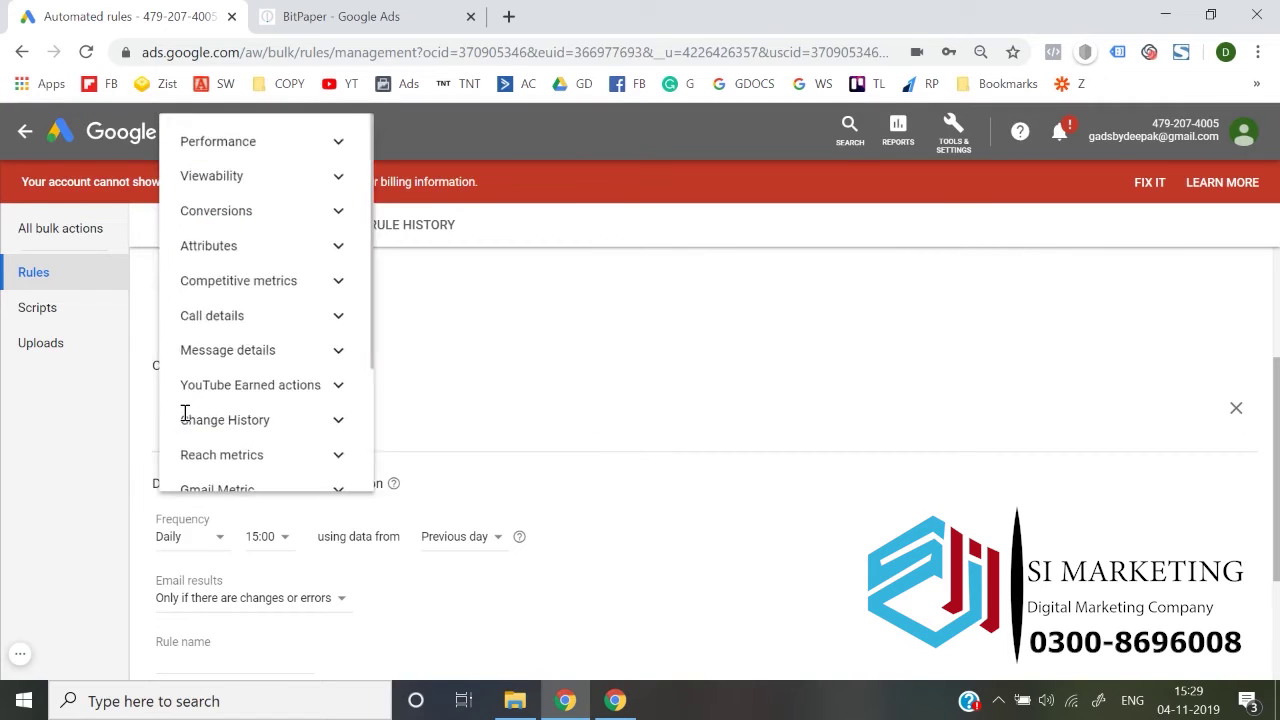
pyautogui.click(289, 133)
pyautogui.scroll(-2, 245, 335)
pyautogui.scroll(-1, 239, 336)
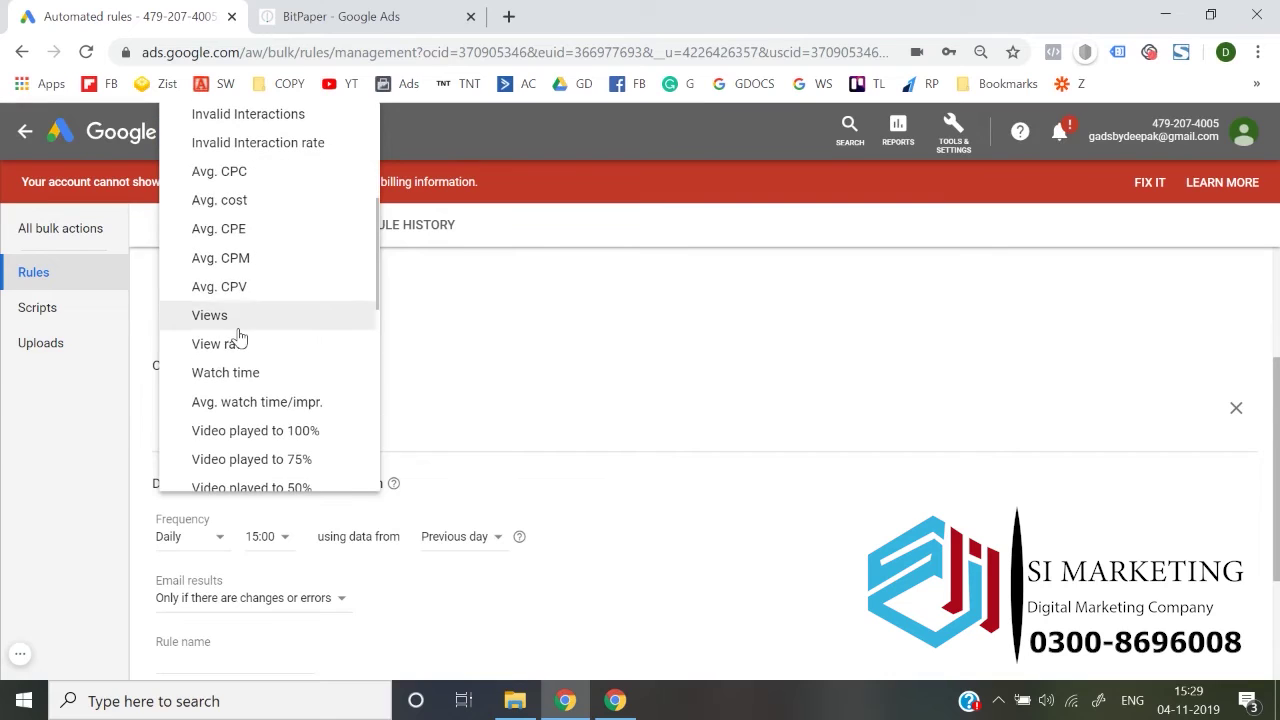
pyautogui.scroll(-1, 275, 280)
pyautogui.click(245, 173)
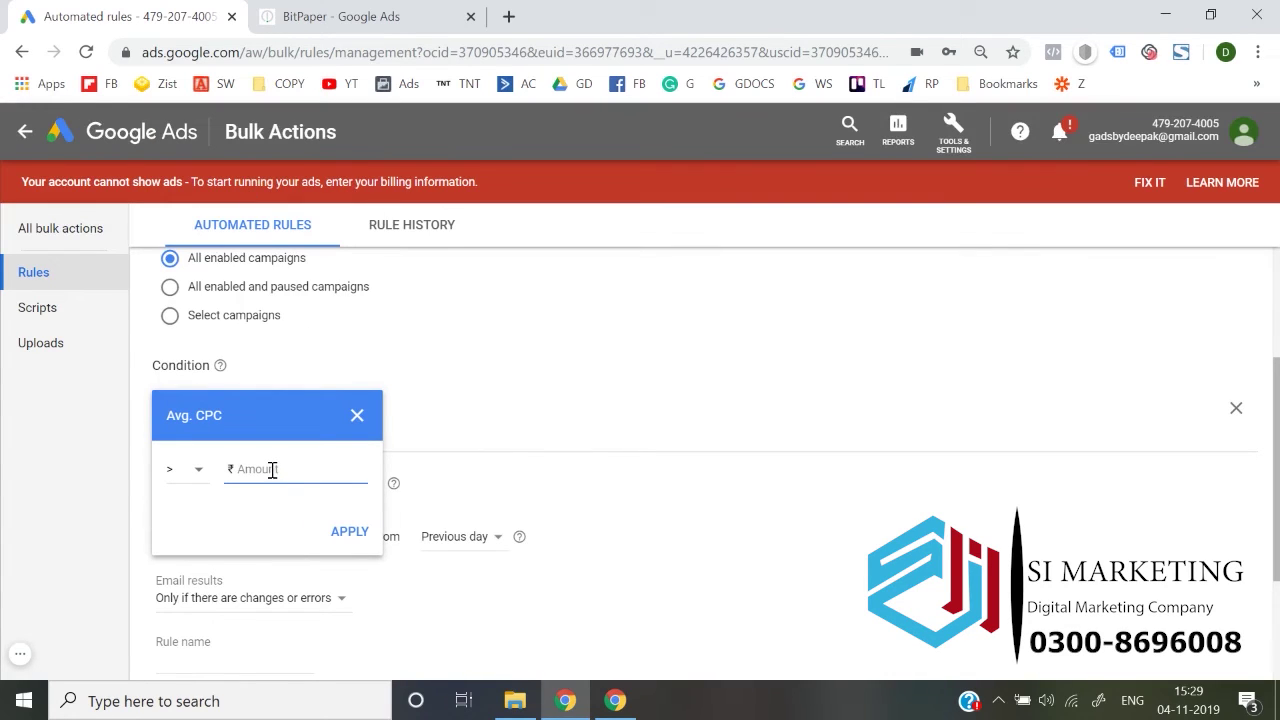
pyautogui.write('50')
pyautogui.click(343, 538)
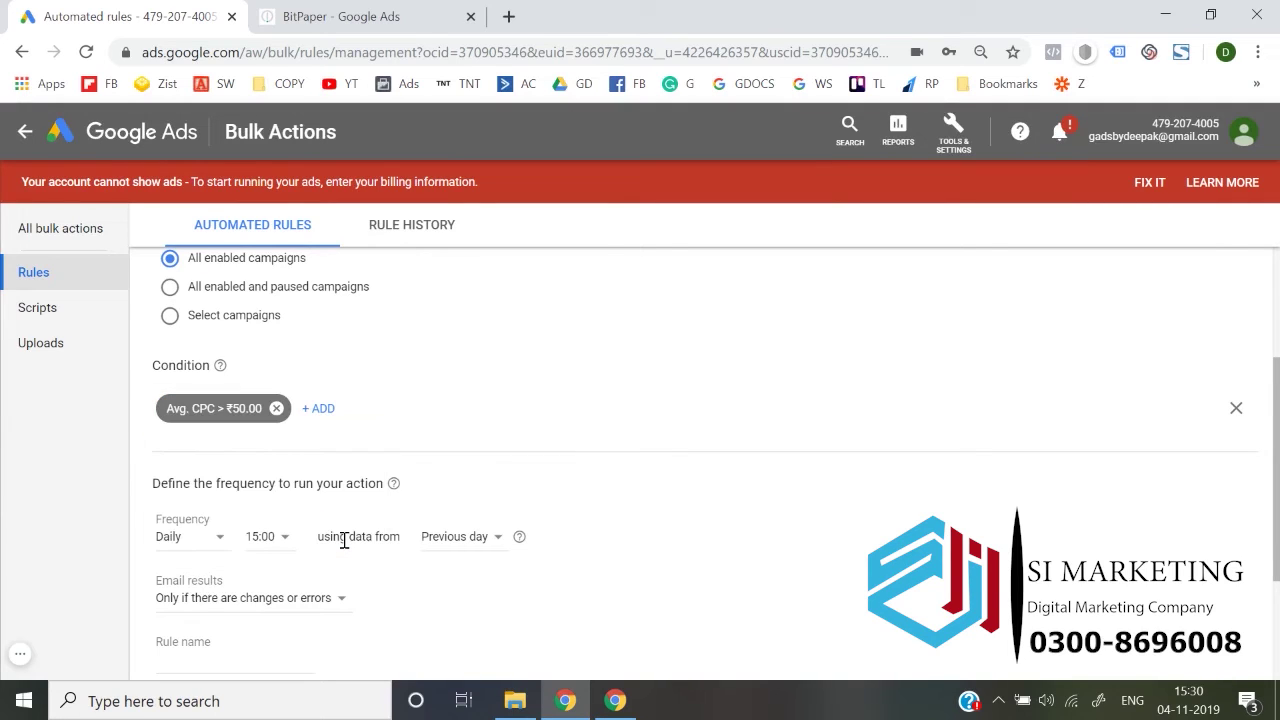
# Schedule the pause rule to run Daily at 00:00 using data from the Previous day.
pyautogui.scroll(2, 343, 540)
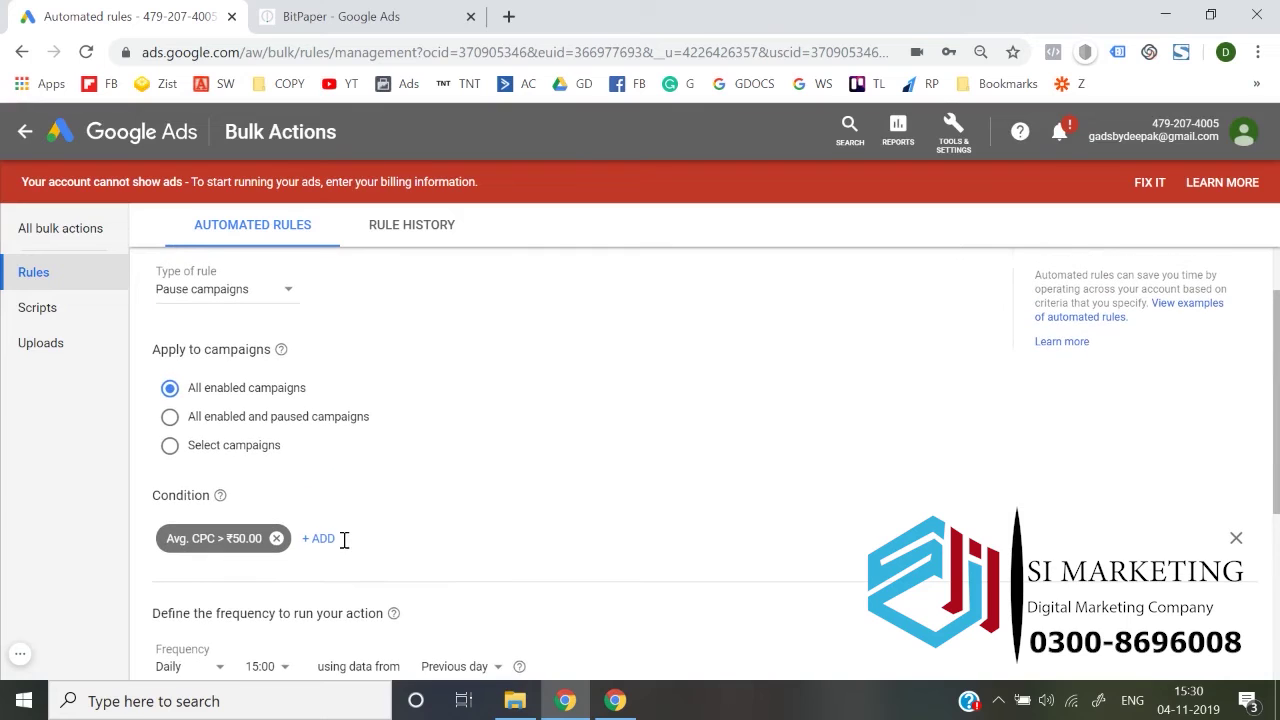
pyautogui.scroll(-2, 406, 523)
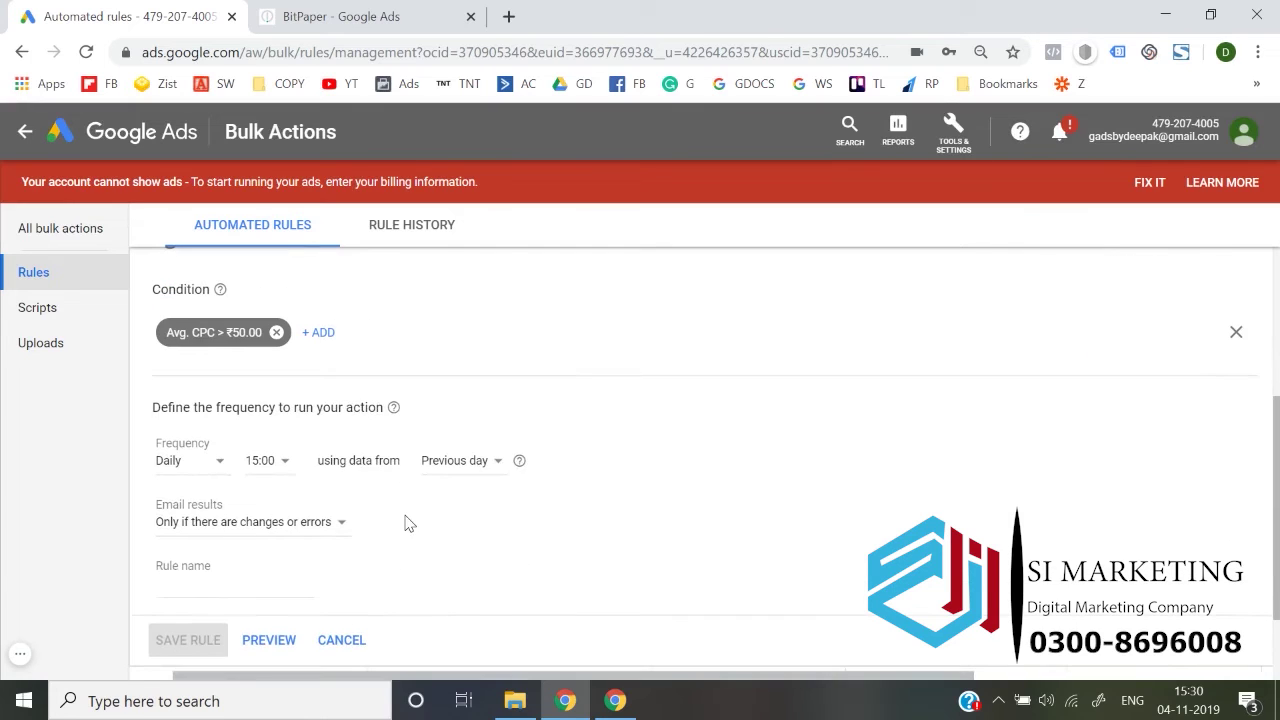
pyautogui.scroll(3, 406, 523)
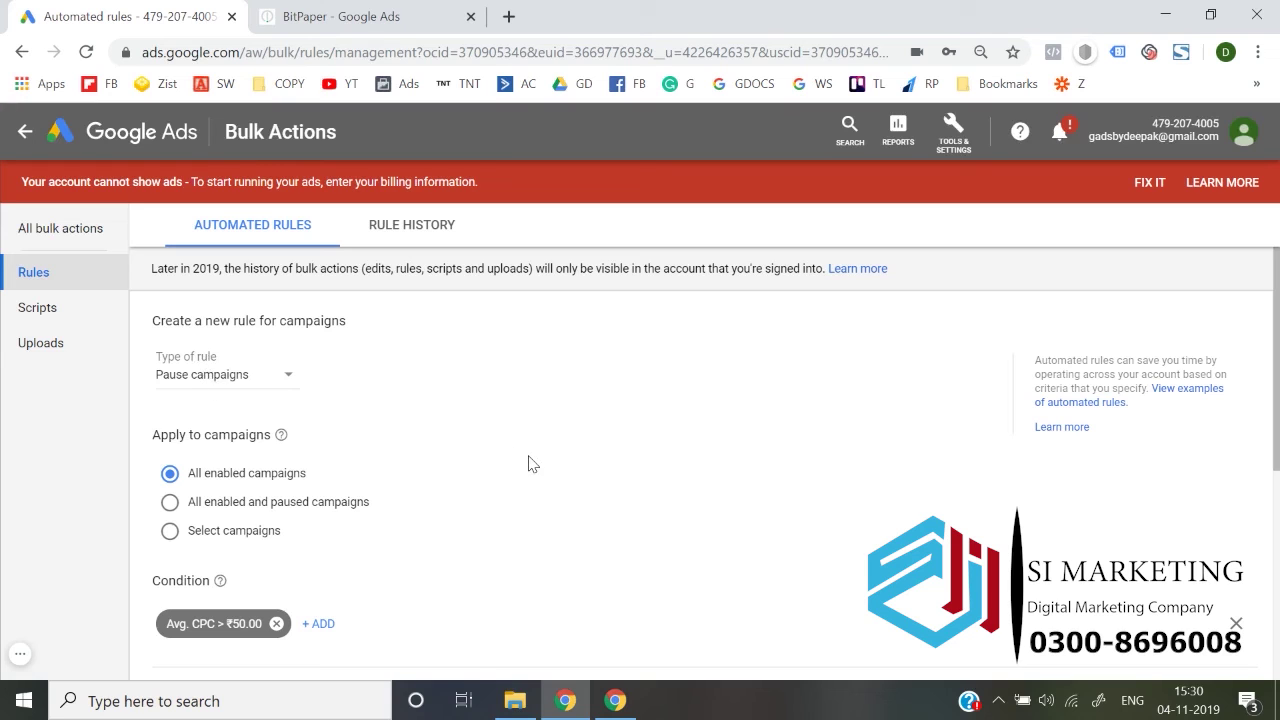
pyautogui.scroll(-3, 532, 463)
pyautogui.scroll(1, 532, 463)
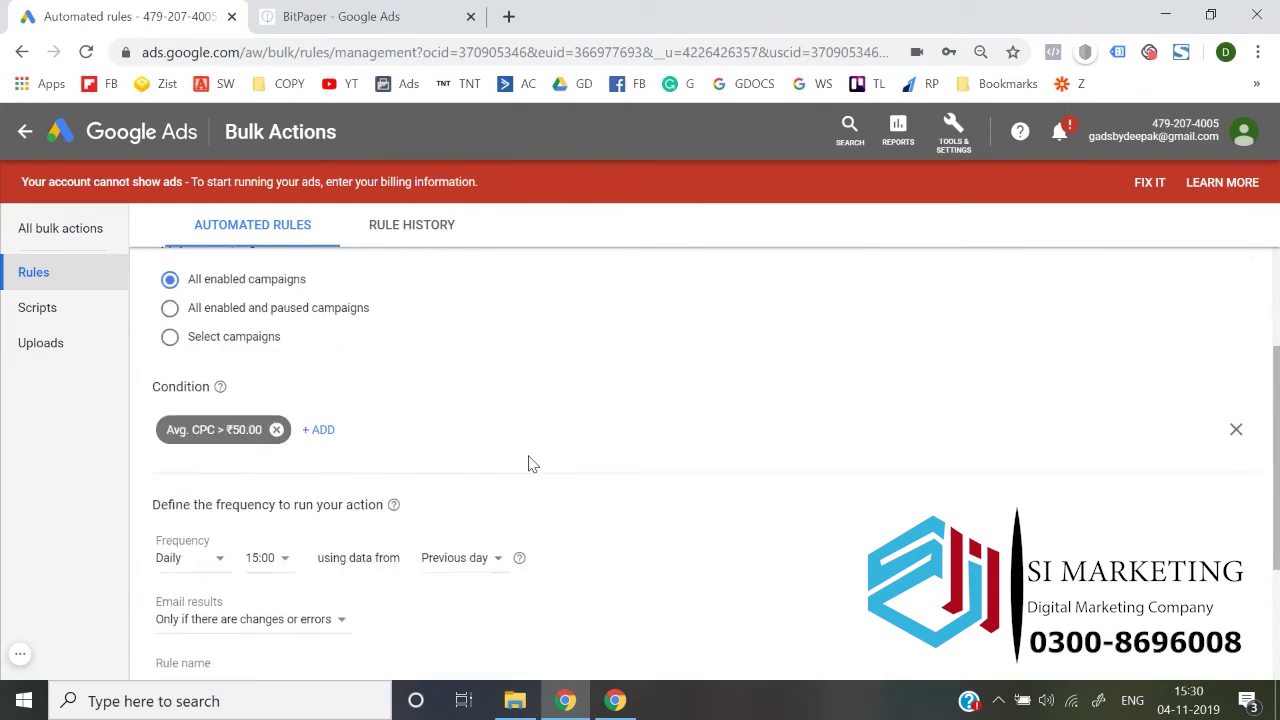
pyautogui.scroll(-1, 532, 463)
pyautogui.scroll(-1, 214, 514)
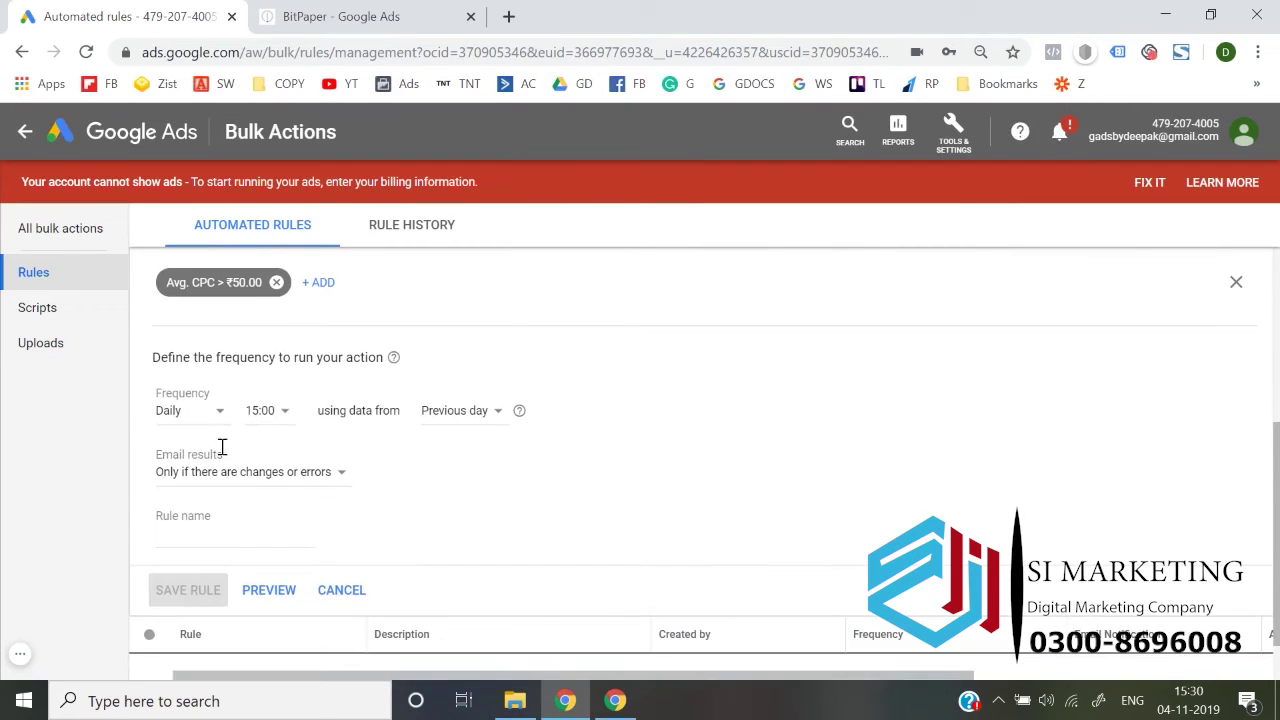
pyautogui.click(205, 412)
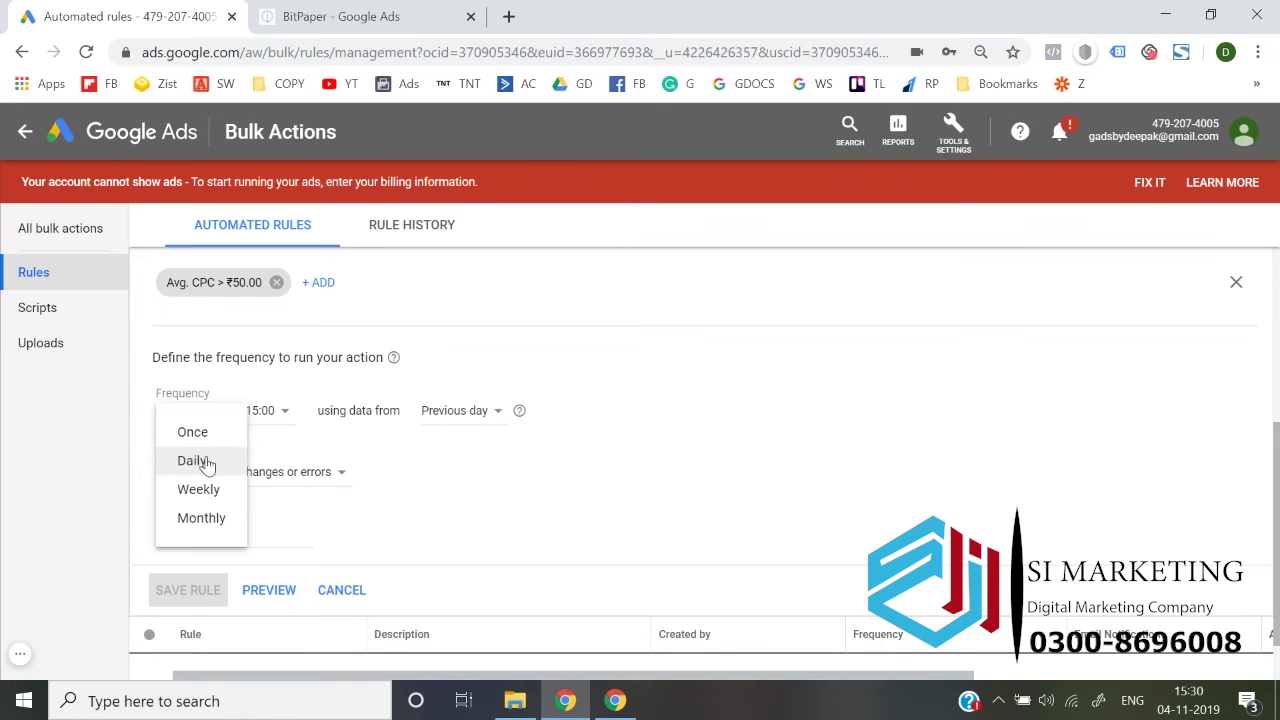
pyautogui.click(205, 463)
pyautogui.click(280, 420)
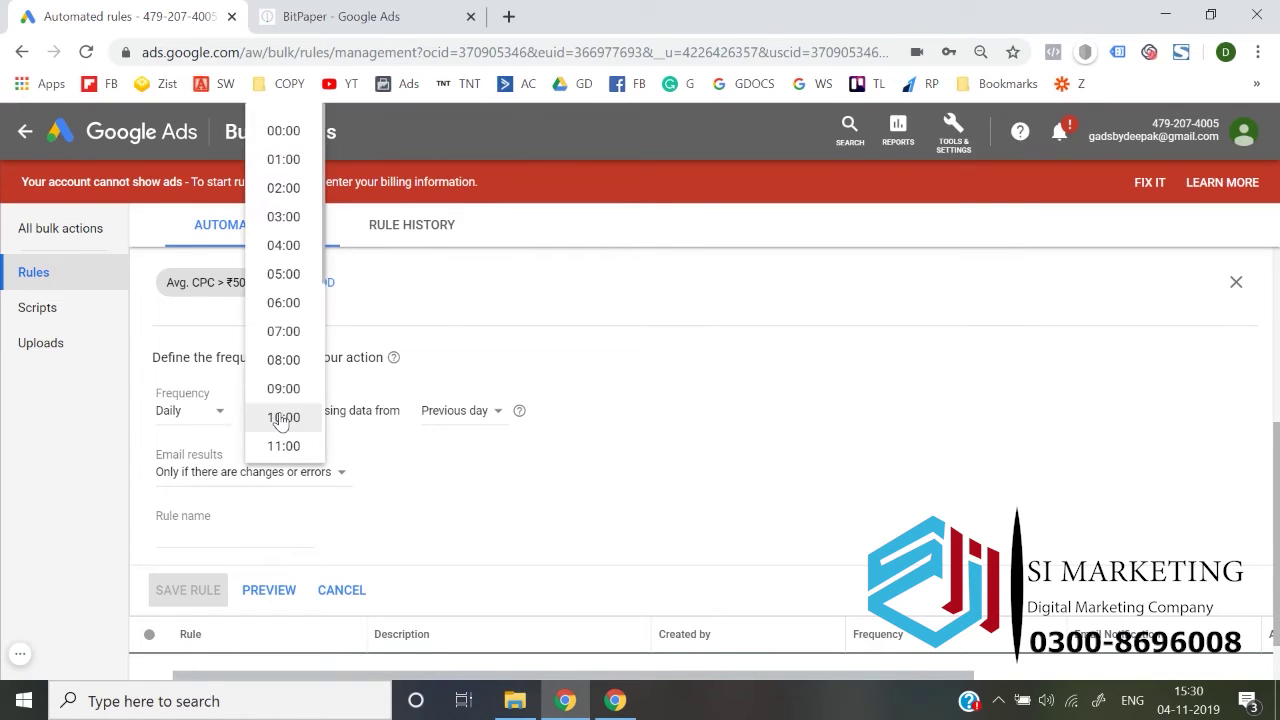
pyautogui.click(295, 140)
pyautogui.click(460, 416)
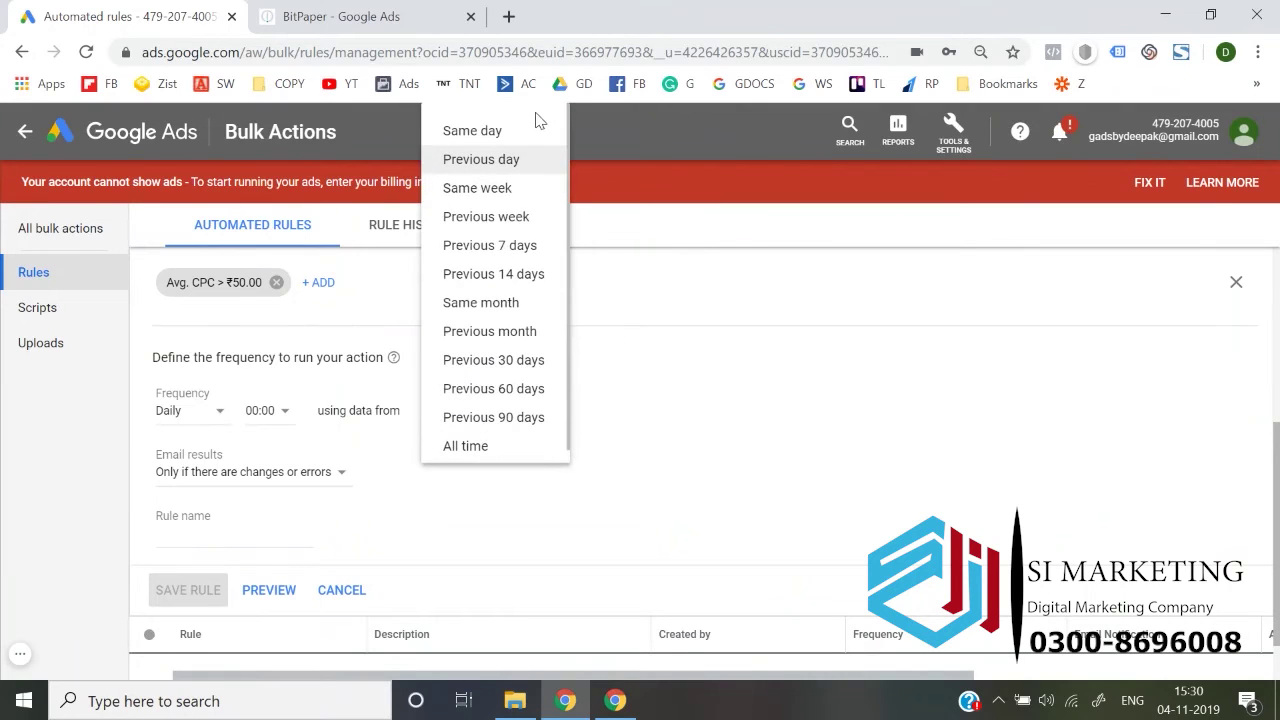
pyautogui.click(507, 170)
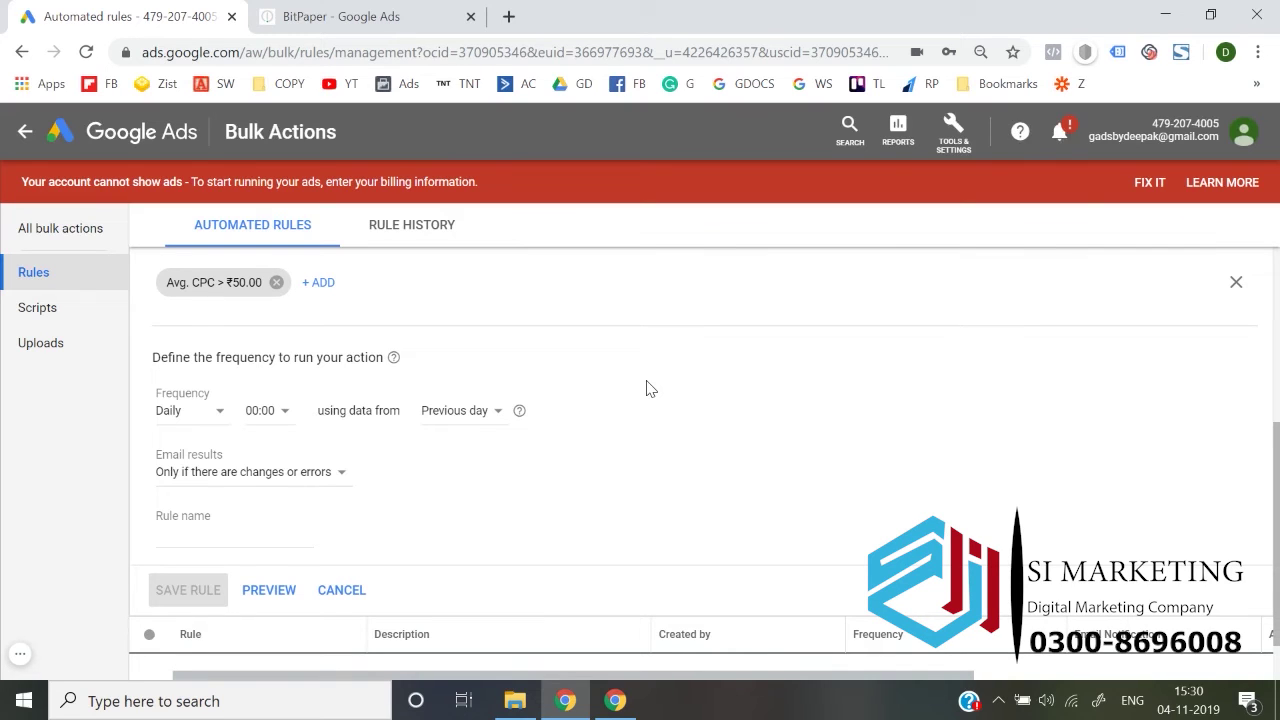
# Name the rule "Pause Campaigns CPC > 50" and save it.
pyautogui.scroll(-1, 646, 388)
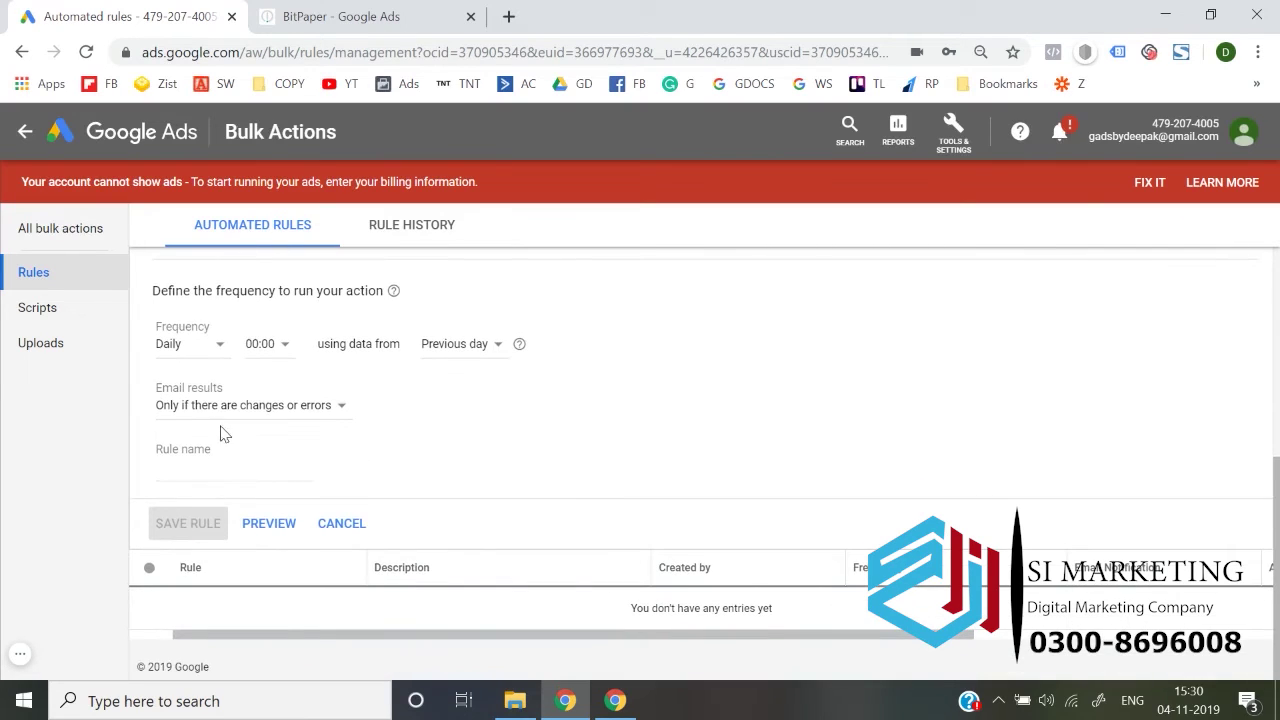
pyautogui.scroll(4, 218, 443)
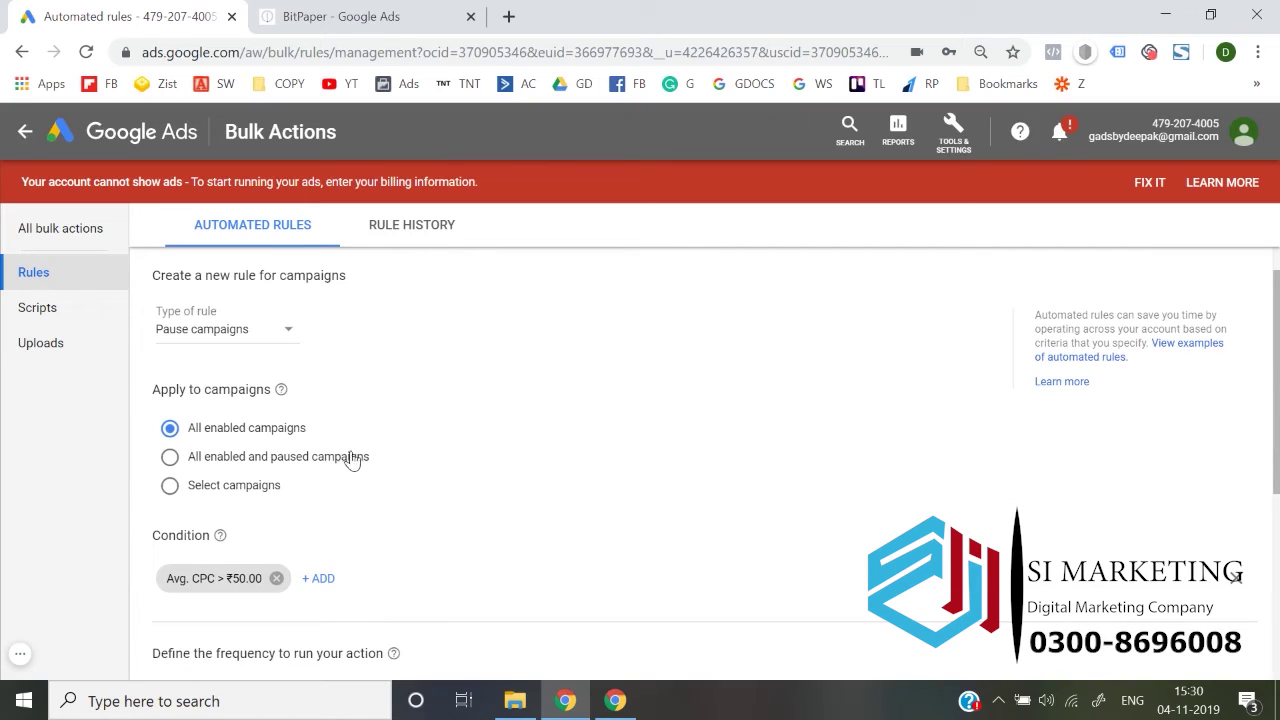
pyautogui.scroll(-4, 444, 457)
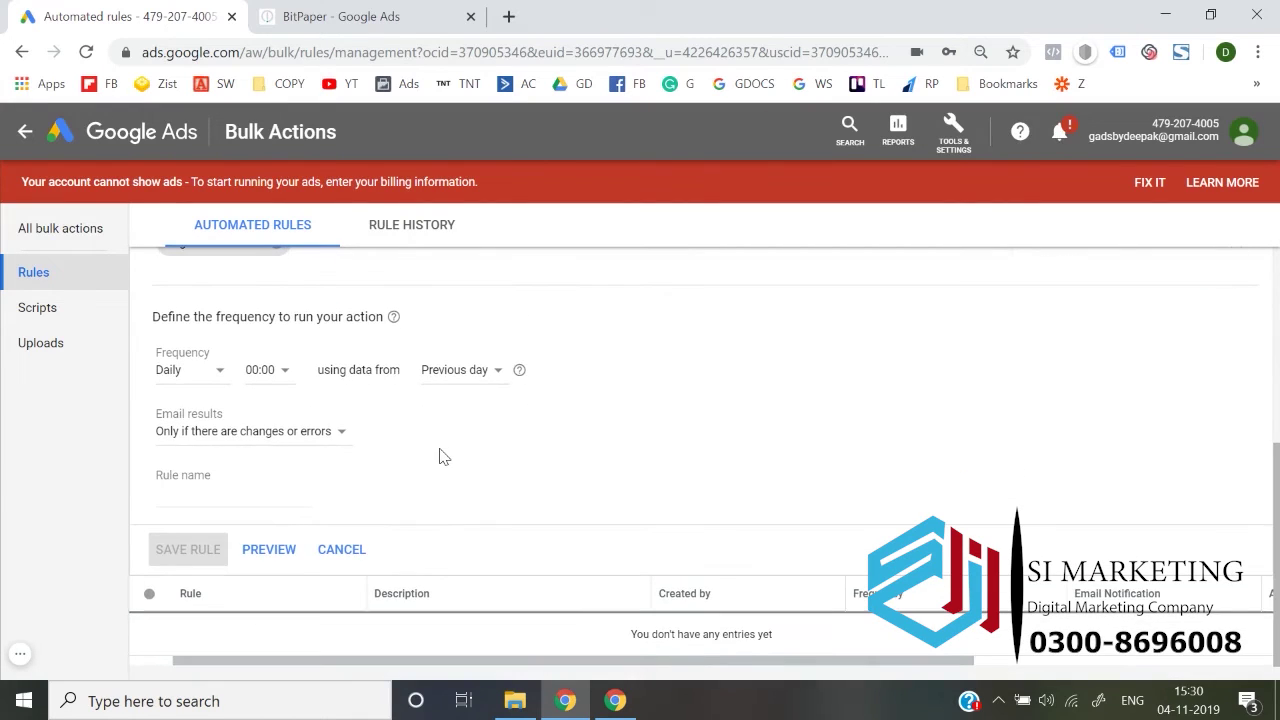
pyautogui.click(209, 488)
pyautogui.write('Paus')
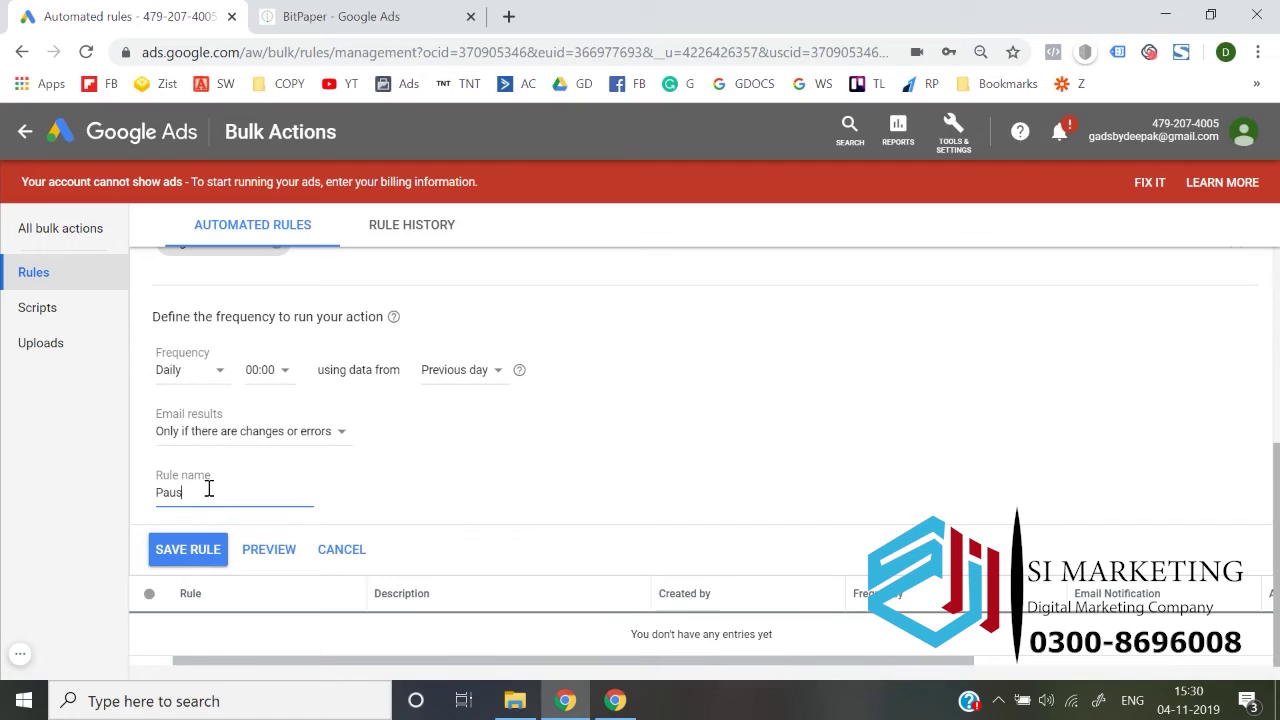
pyautogui.write('e Campaigns CPC')
pyautogui.press('BackSpace')
pyautogui.press('BackSpace')
pyautogui.write('PC')
pyautogui.click(190, 552)
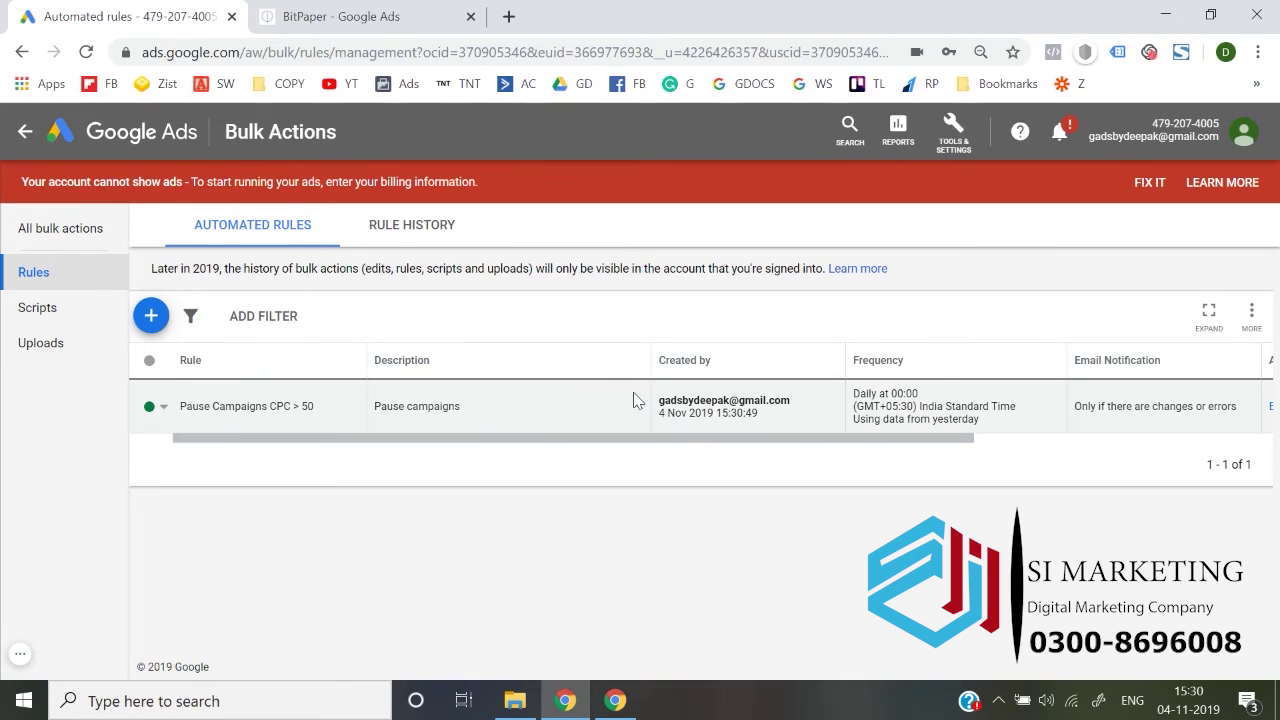
# Start a new ad group rule of type Change ad group bids.
pyautogui.hscroll(3, 634, 400)
pyautogui.hscroll(-3, 545, 397)
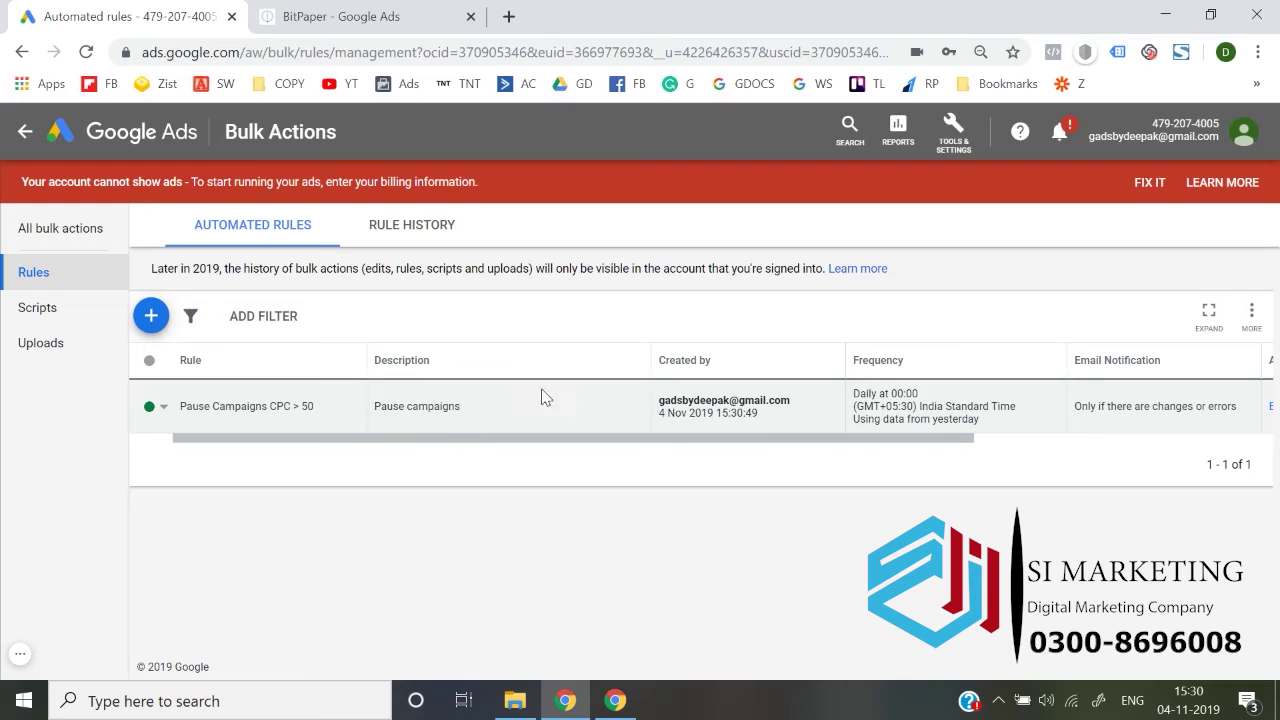
pyautogui.click(152, 318)
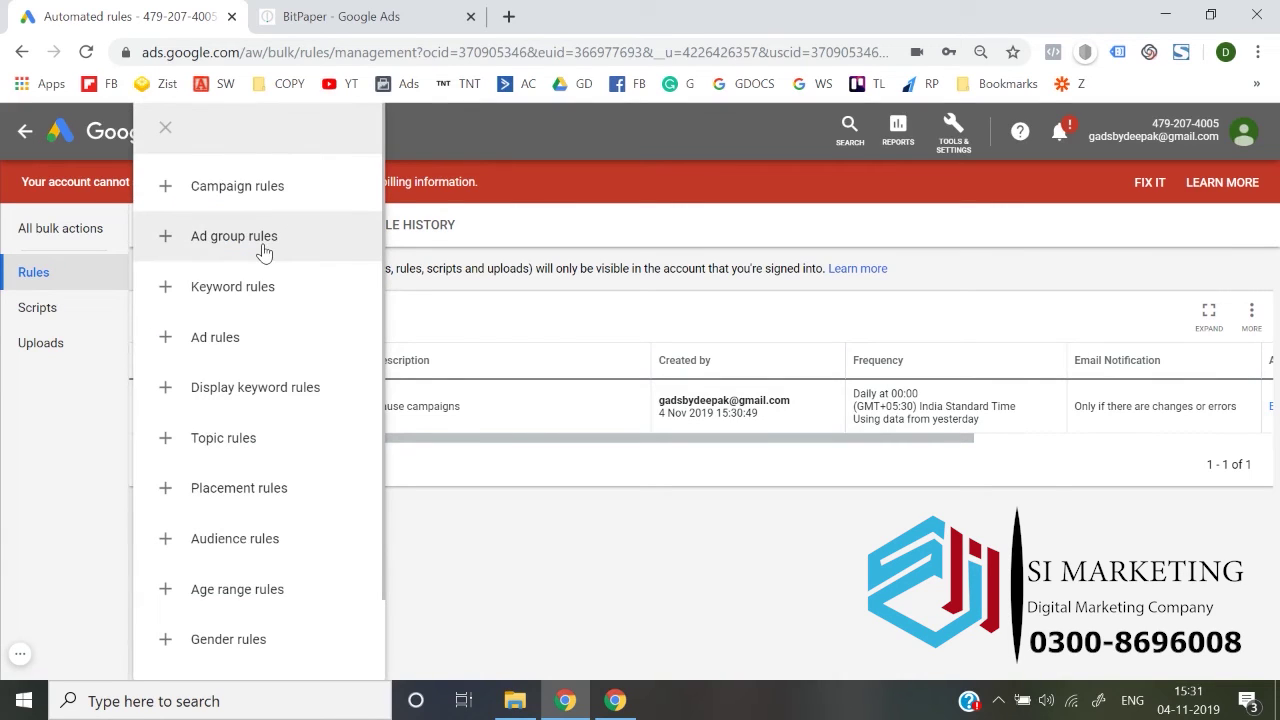
pyautogui.click(310, 264)
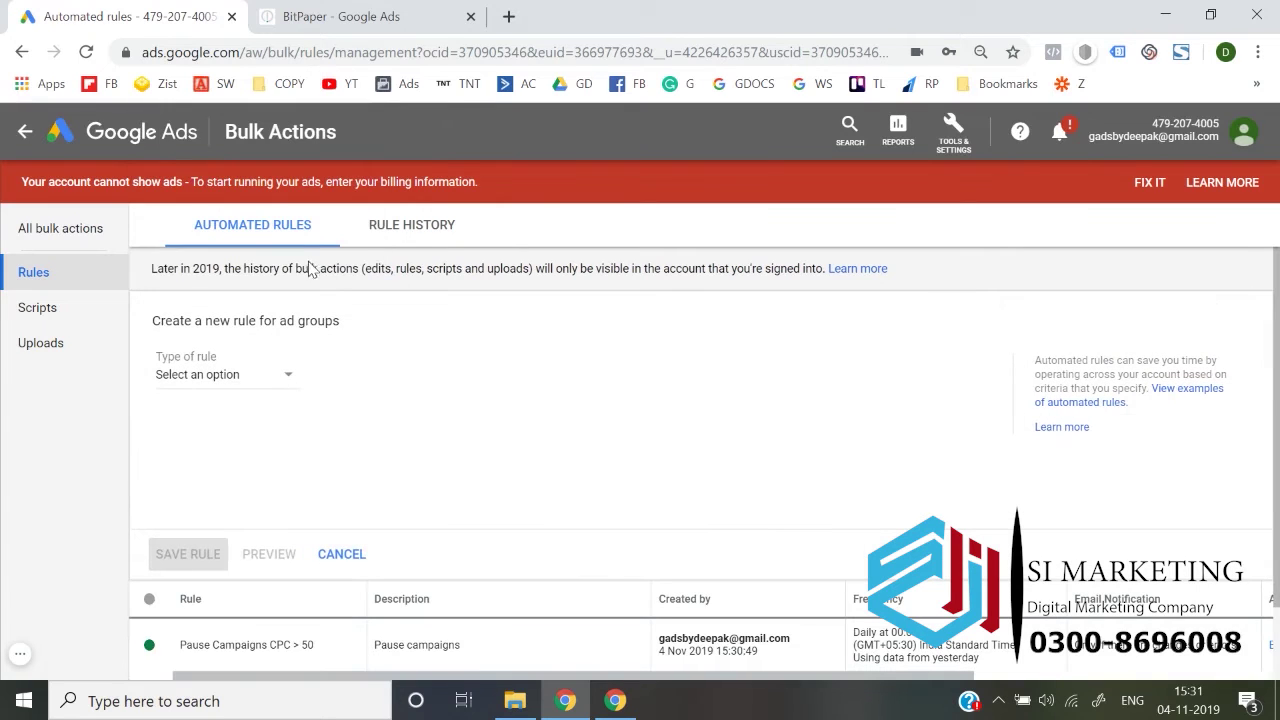
pyautogui.click(257, 389)
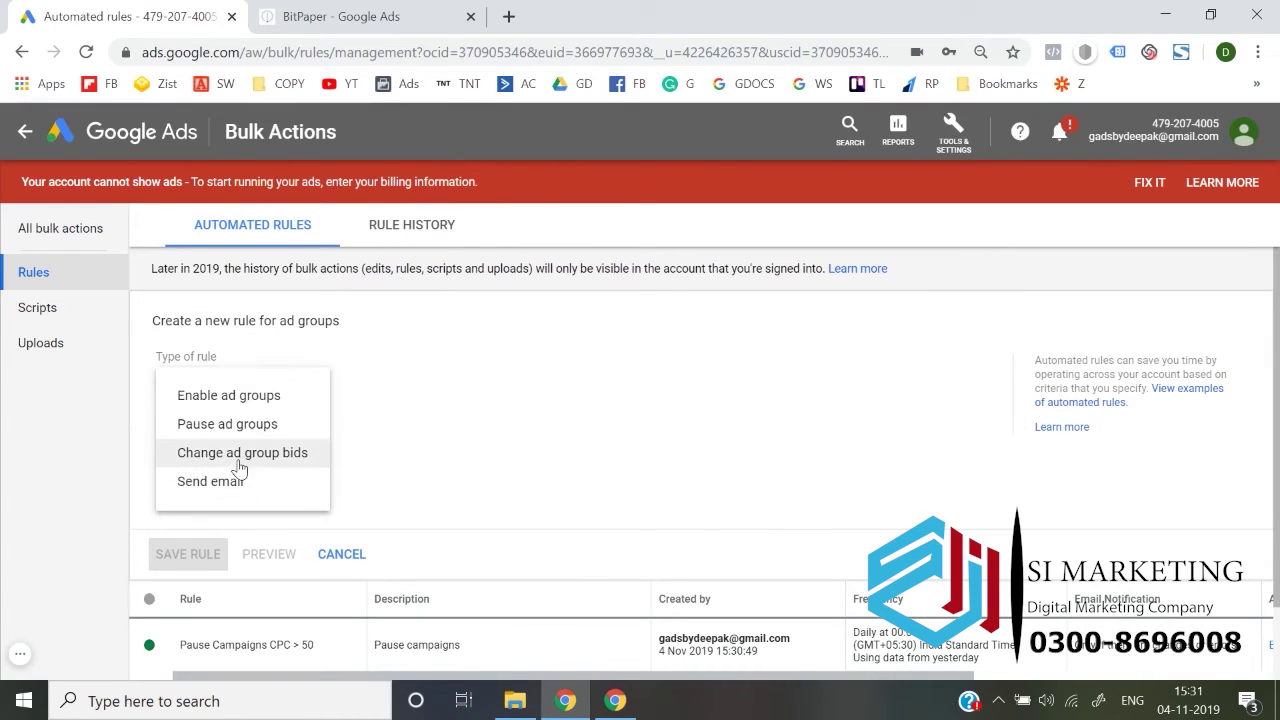
pyautogui.click(292, 455)
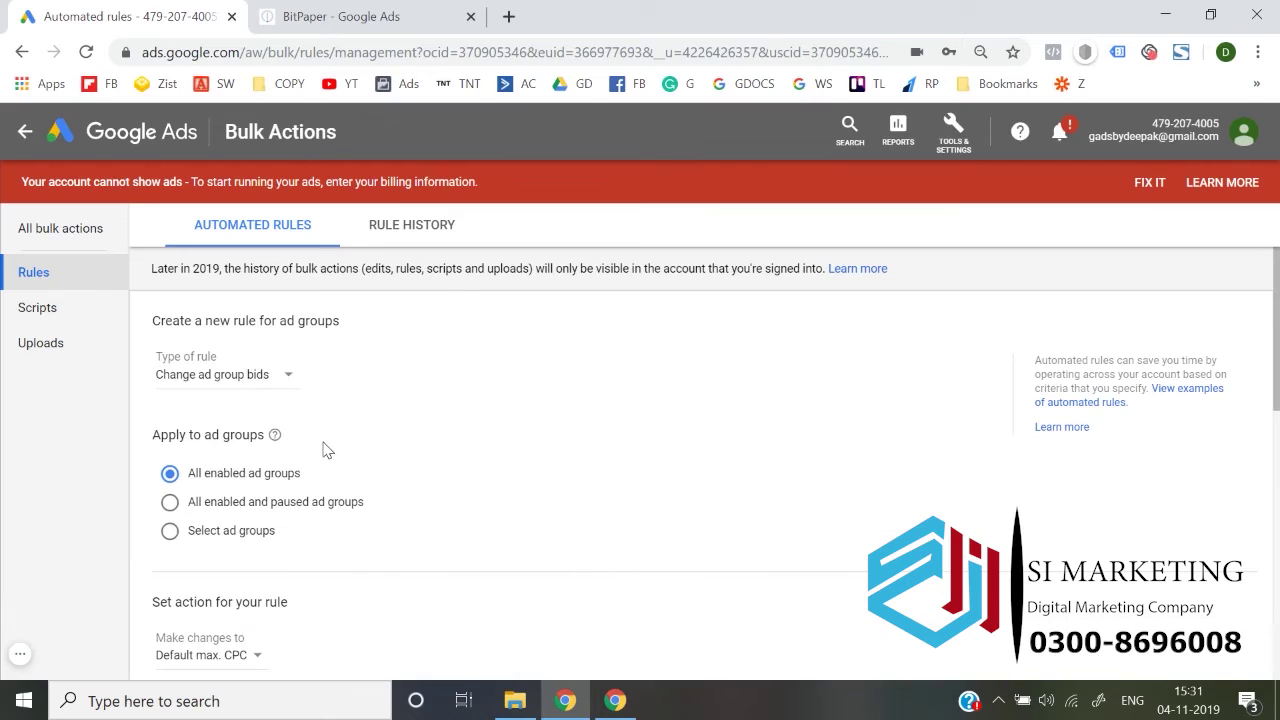
pyautogui.click(220, 376)
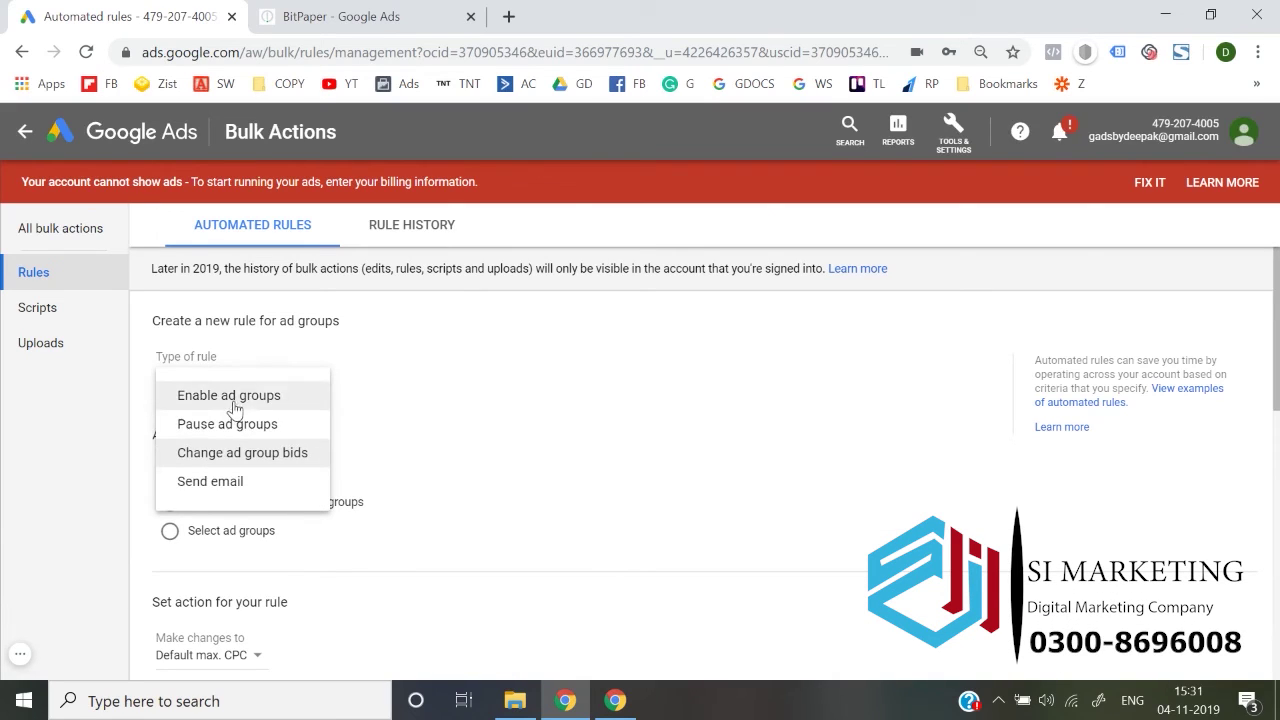
pyautogui.click(264, 458)
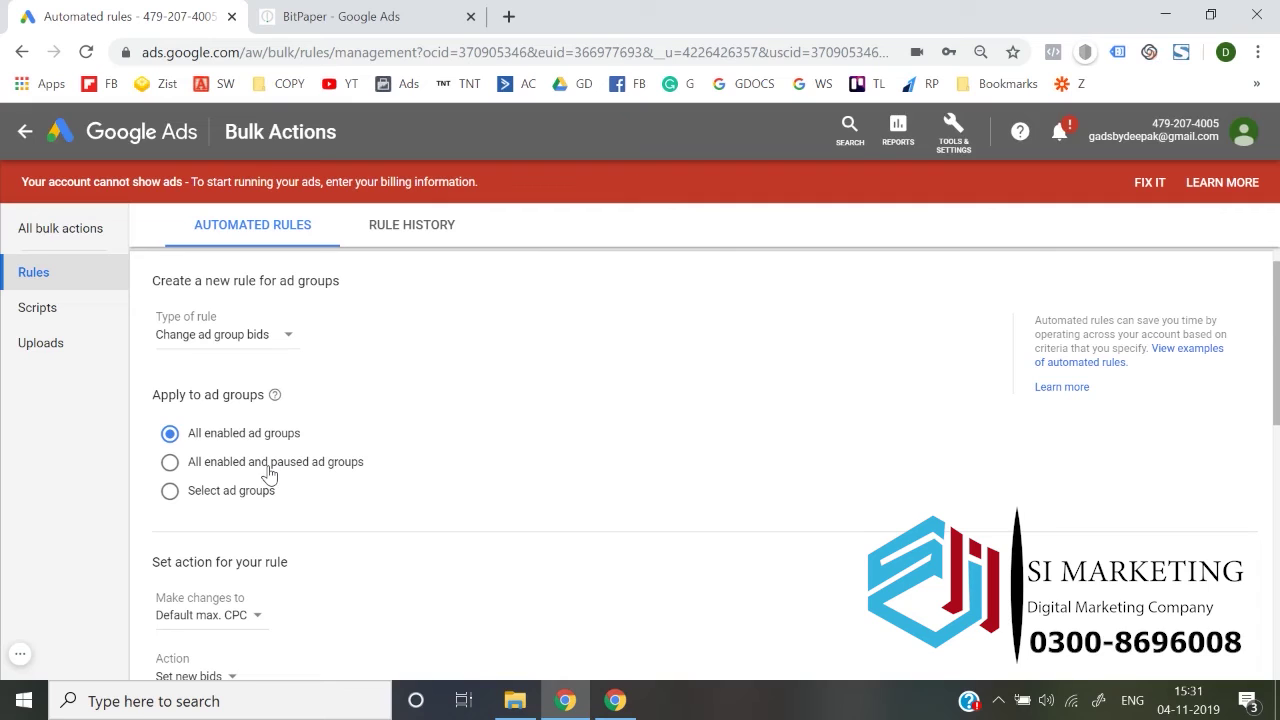
# Choose Default max. CPC as the bid the ad group rule's action makes changes to.
pyautogui.scroll(-3, 263, 477)
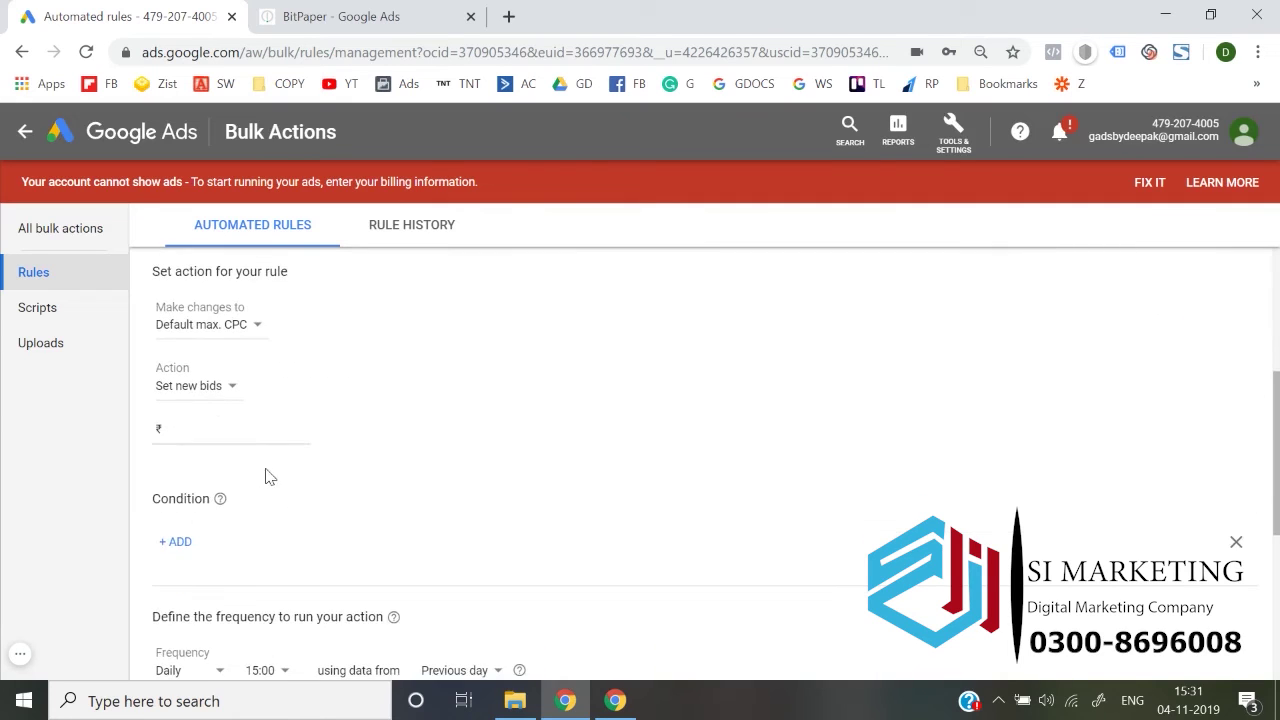
pyautogui.scroll(1, 246, 423)
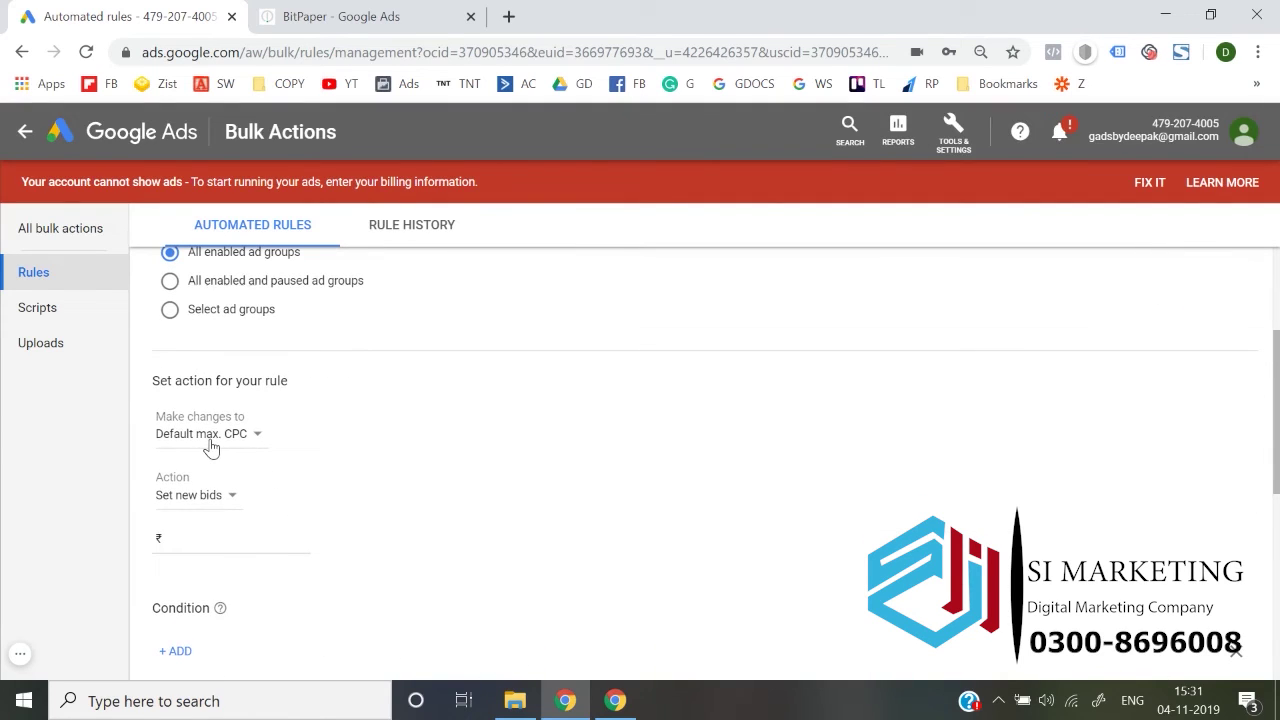
pyautogui.click(212, 446)
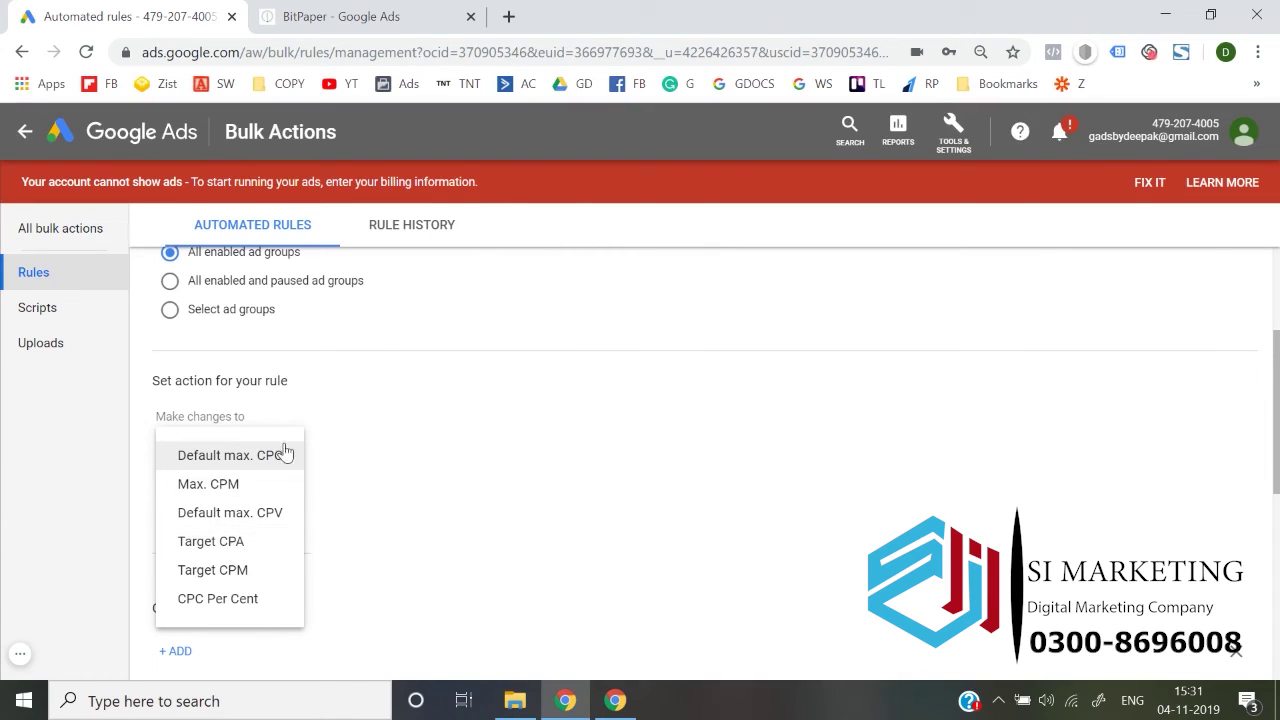
pyautogui.click(230, 456)
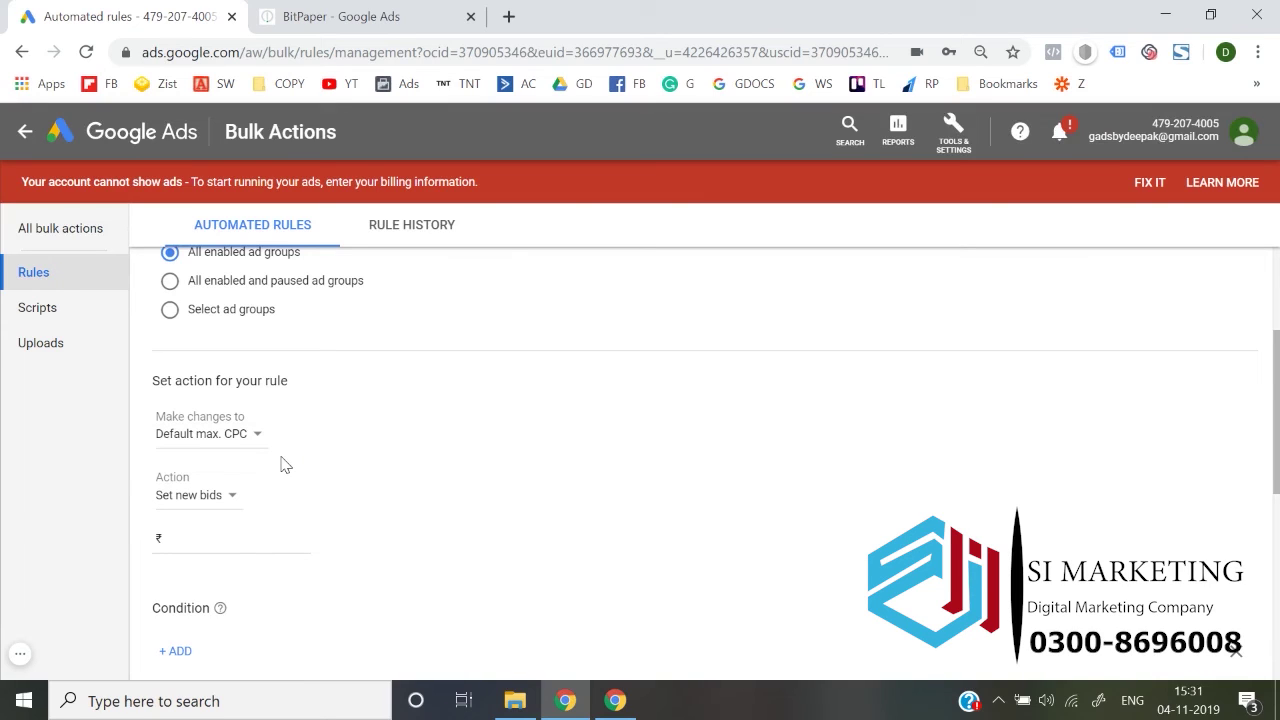
pyautogui.scroll(-1, 230, 498)
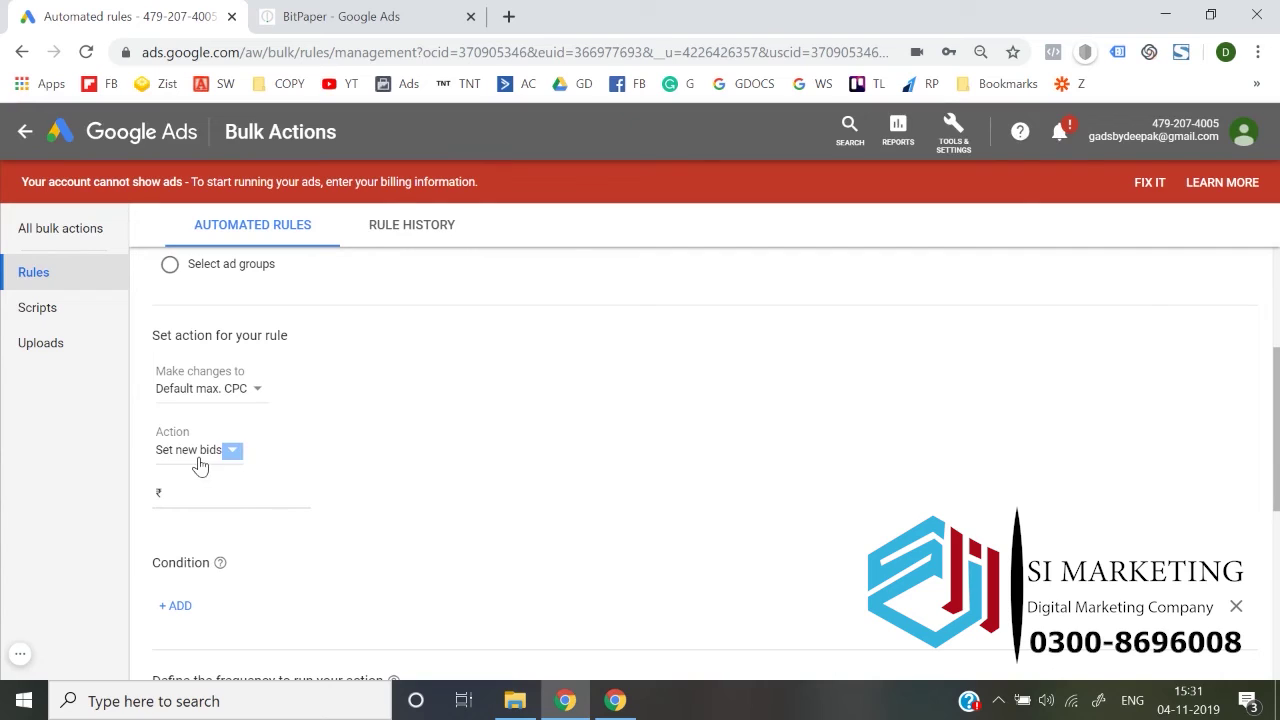
# Set the rule's action to Increase bids by 10 percent with an upper bid limit of ₹100.
pyautogui.click(201, 460)
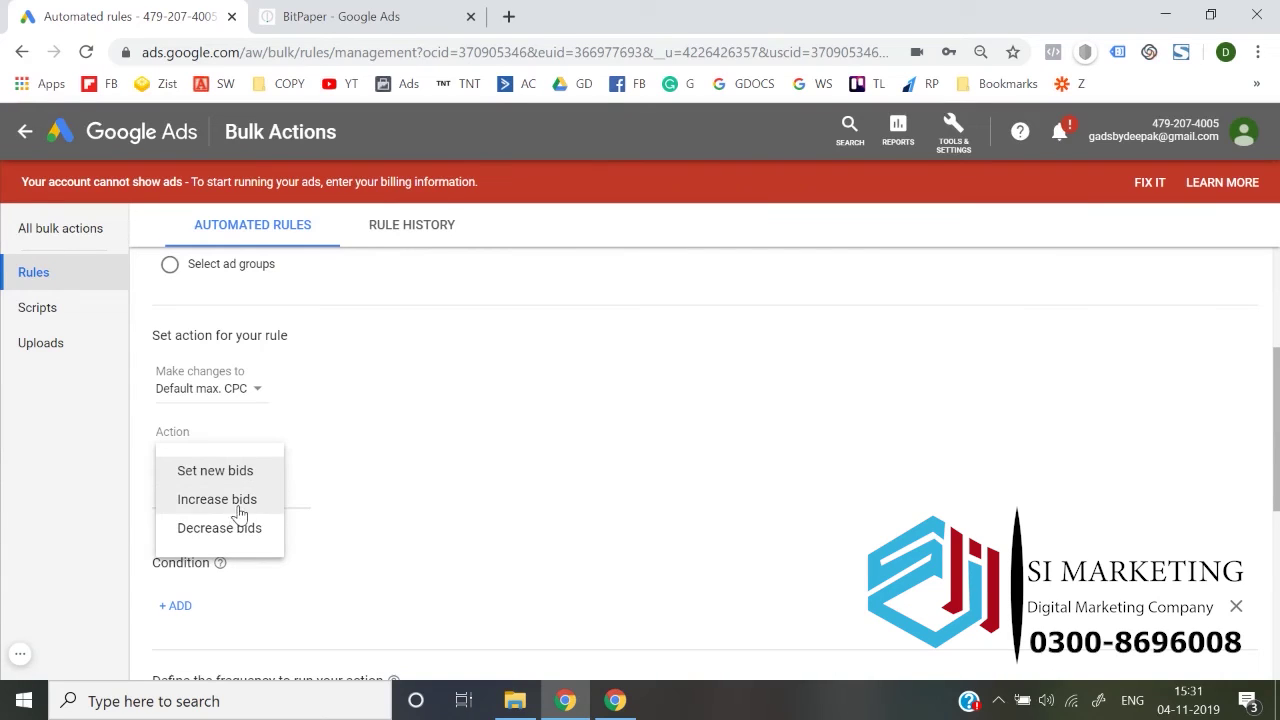
pyautogui.click(247, 499)
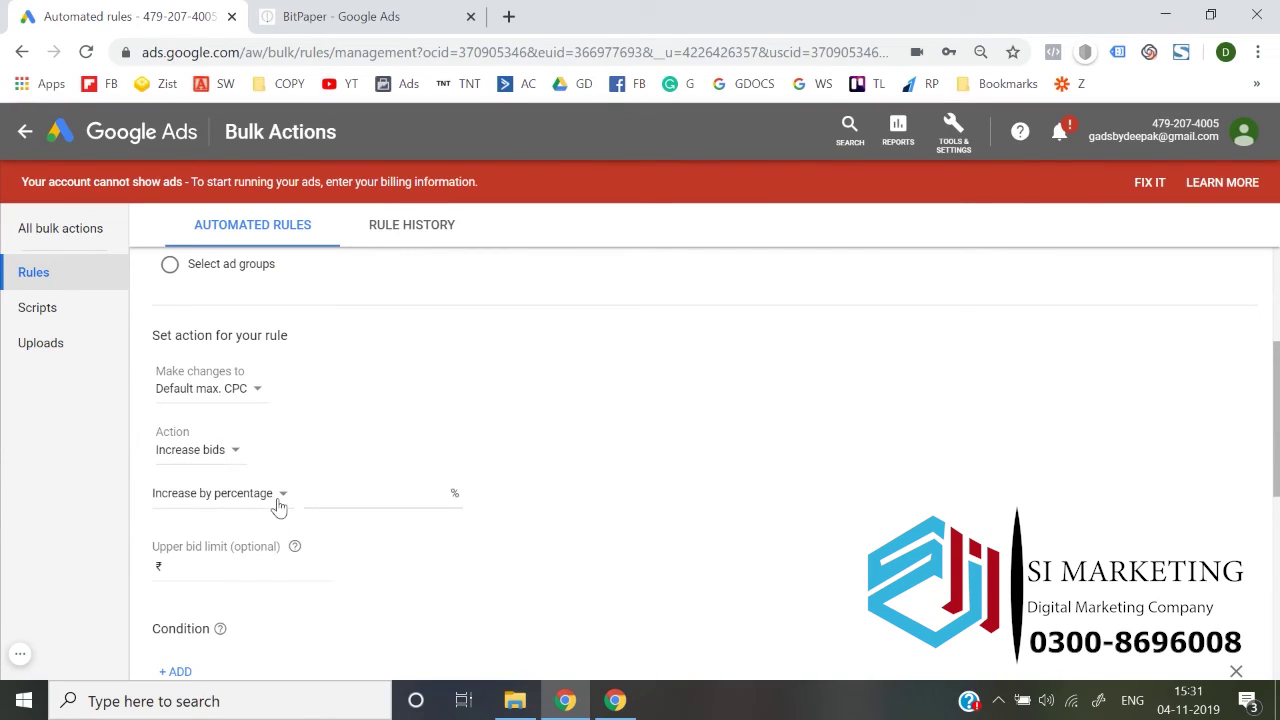
pyautogui.click(339, 492)
pyautogui.click(587, 505)
pyautogui.click(238, 571)
pyautogui.write('100')
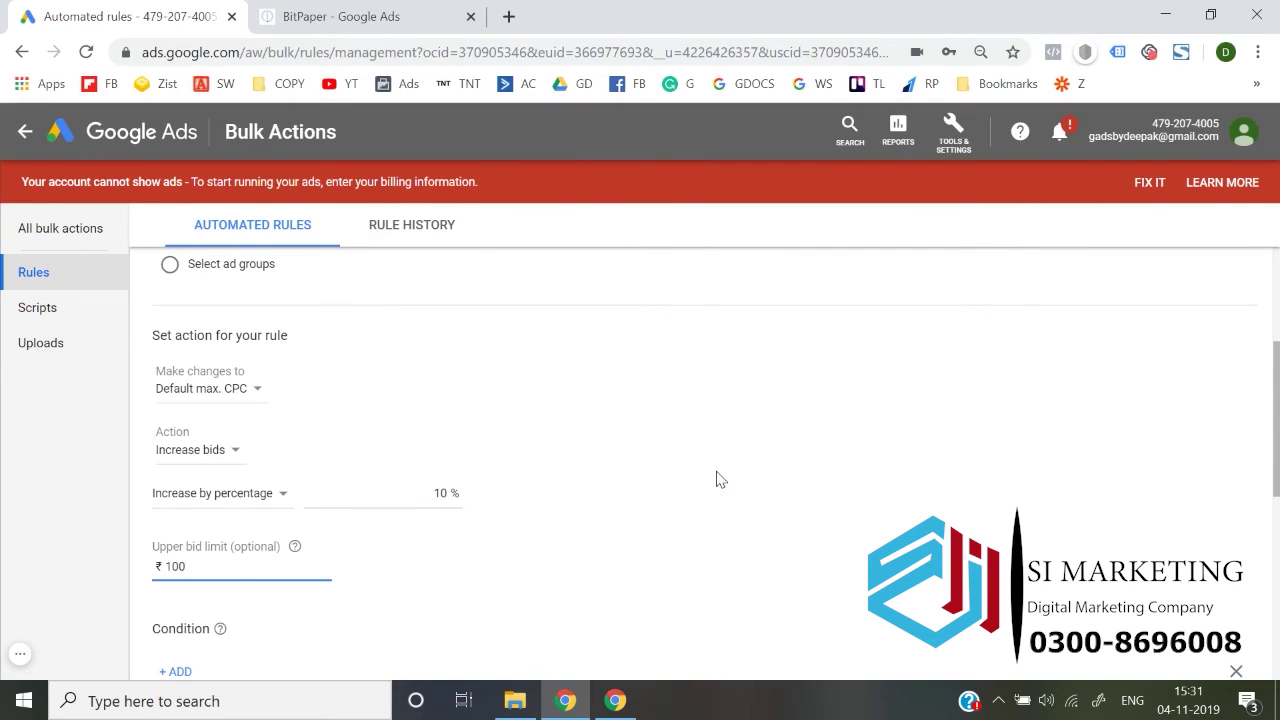
# Add a performance condition to the rule requiring Avg. CPC < ₹10.
pyautogui.scroll(-2, 717, 477)
pyautogui.click(180, 449)
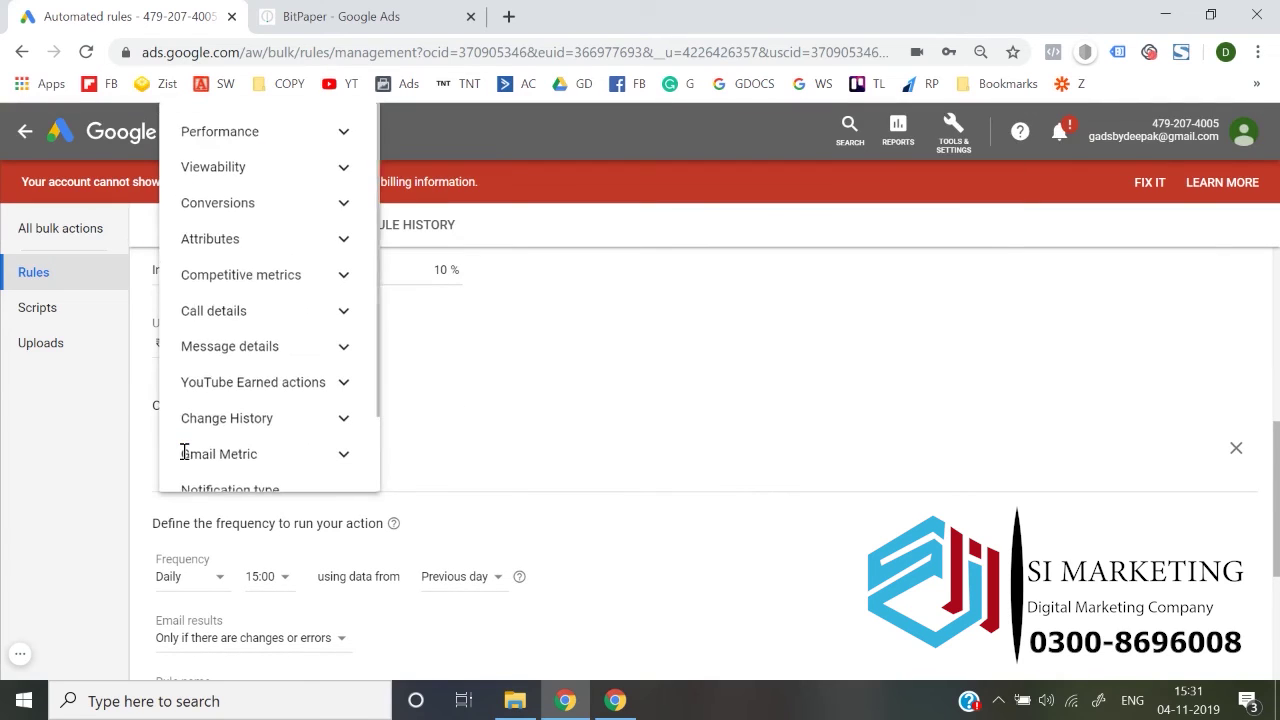
pyautogui.click(334, 137)
pyautogui.scroll(-1, 287, 300)
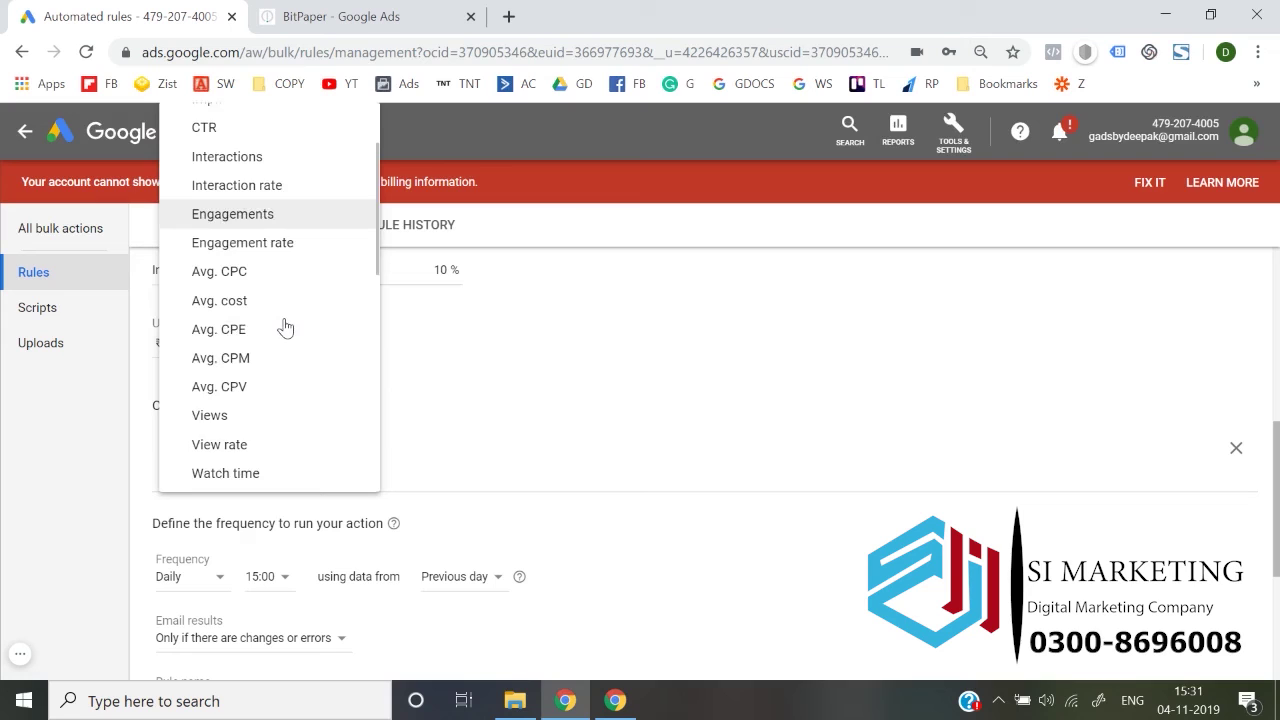
pyautogui.click(300, 268)
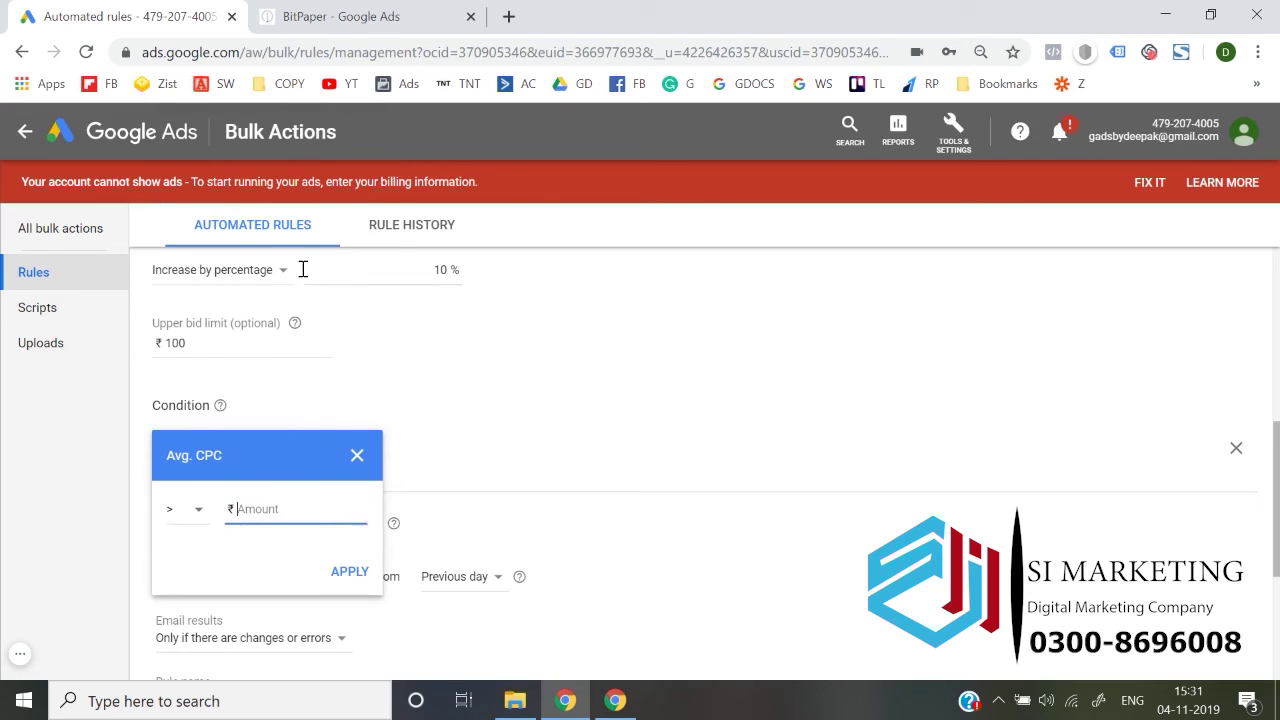
pyautogui.click(204, 509)
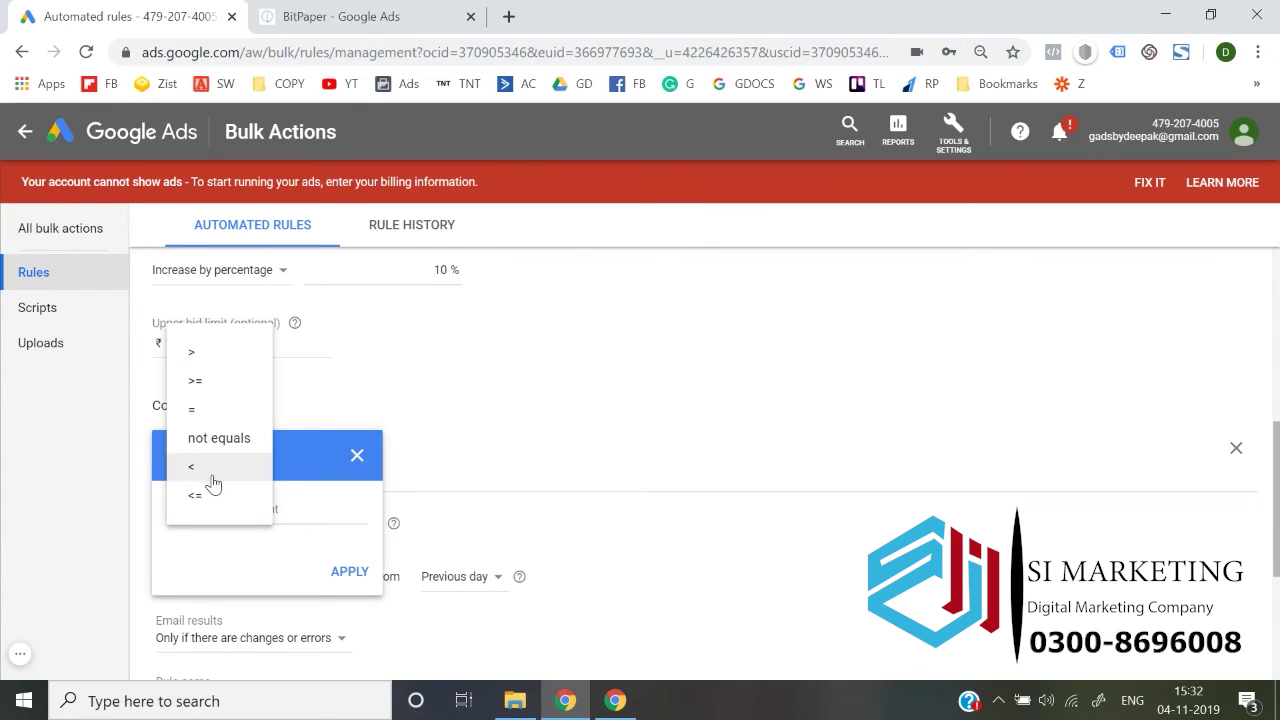
pyautogui.click(212, 474)
pyautogui.click(284, 508)
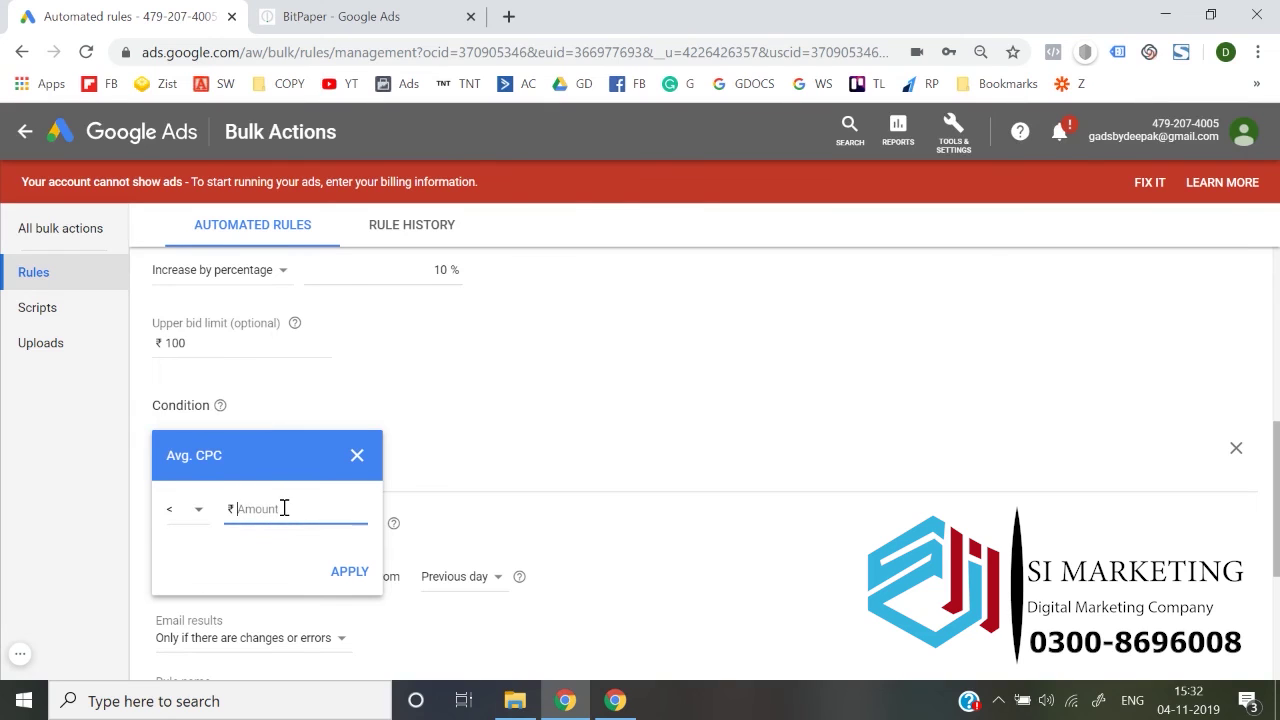
pyautogui.write('10')
pyautogui.click(362, 576)
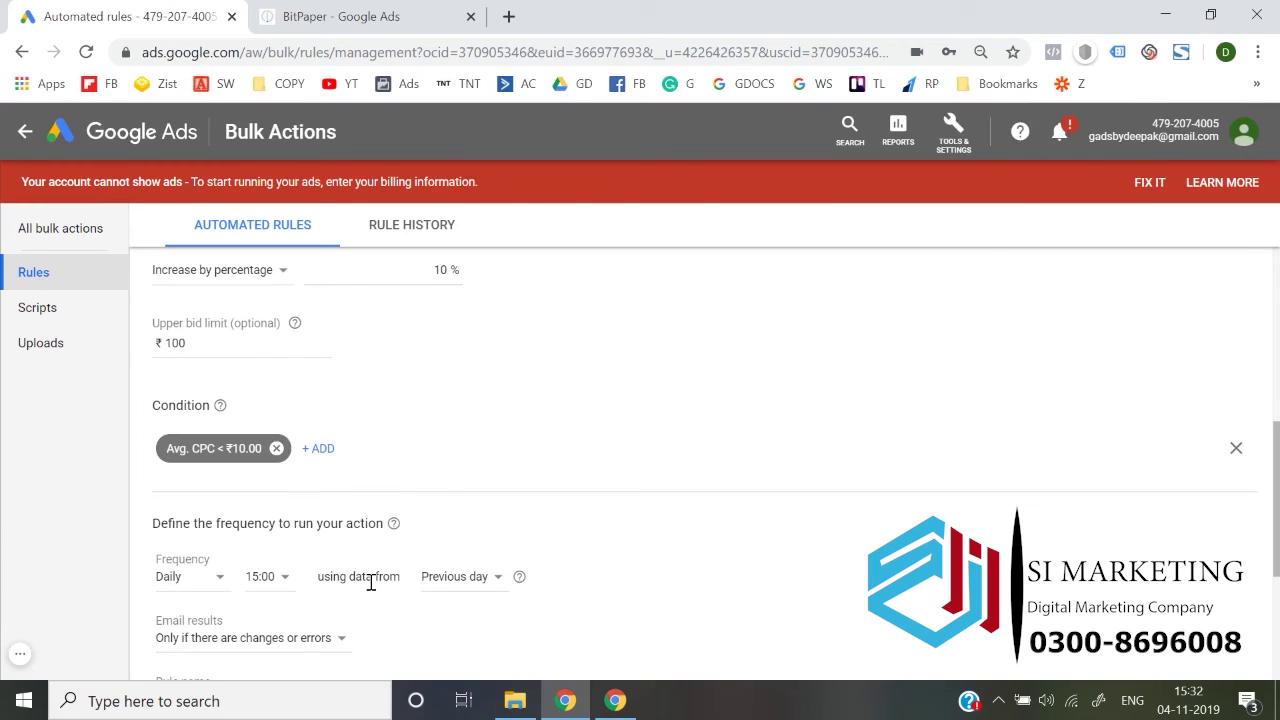
# Set the rule's daily run time to 00:00 and name the rule "Increase Bid by 10%".
pyautogui.scroll(-1, 492, 494)
pyautogui.click(270, 469)
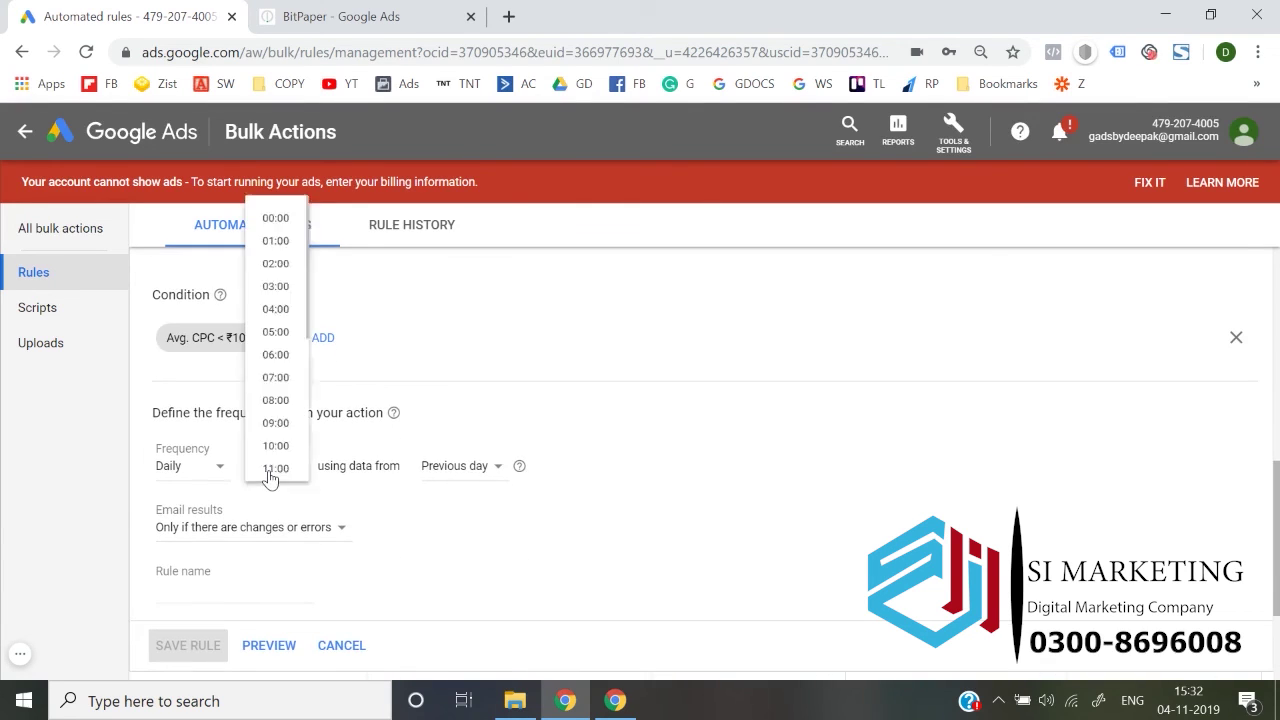
pyautogui.click(288, 152)
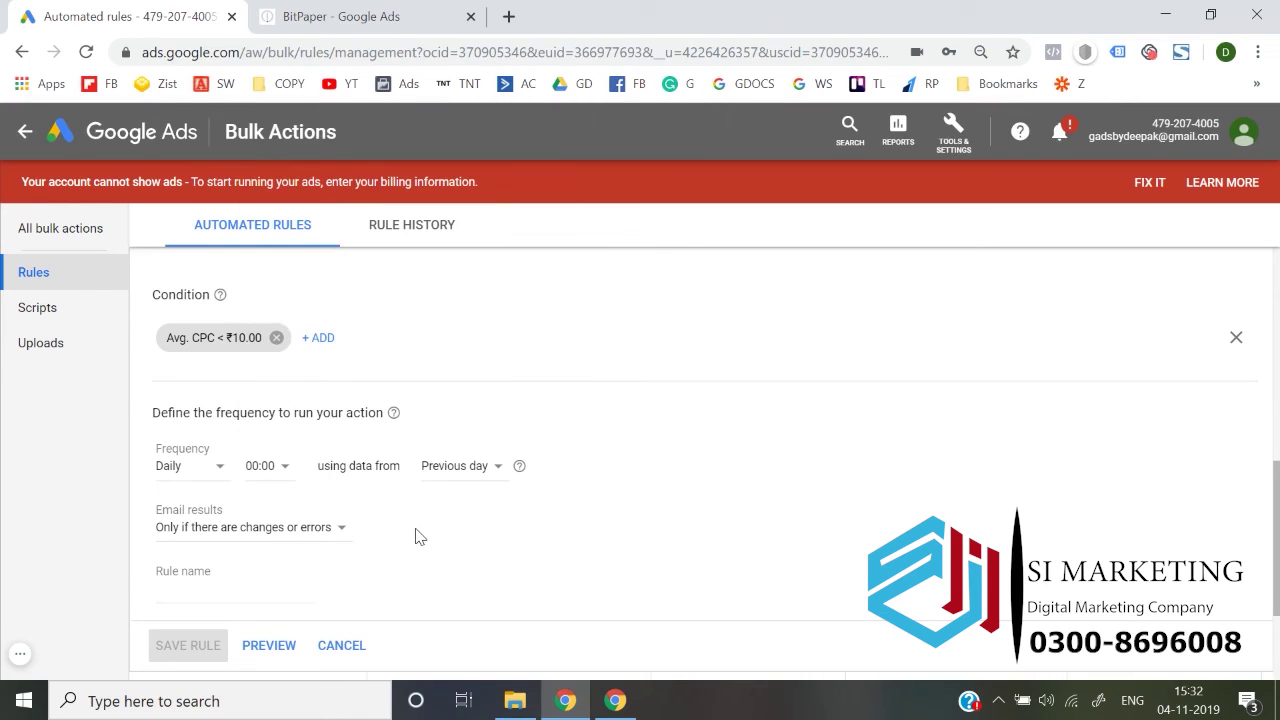
pyautogui.click(224, 589)
pyautogui.write('Increase Bid by 10%')
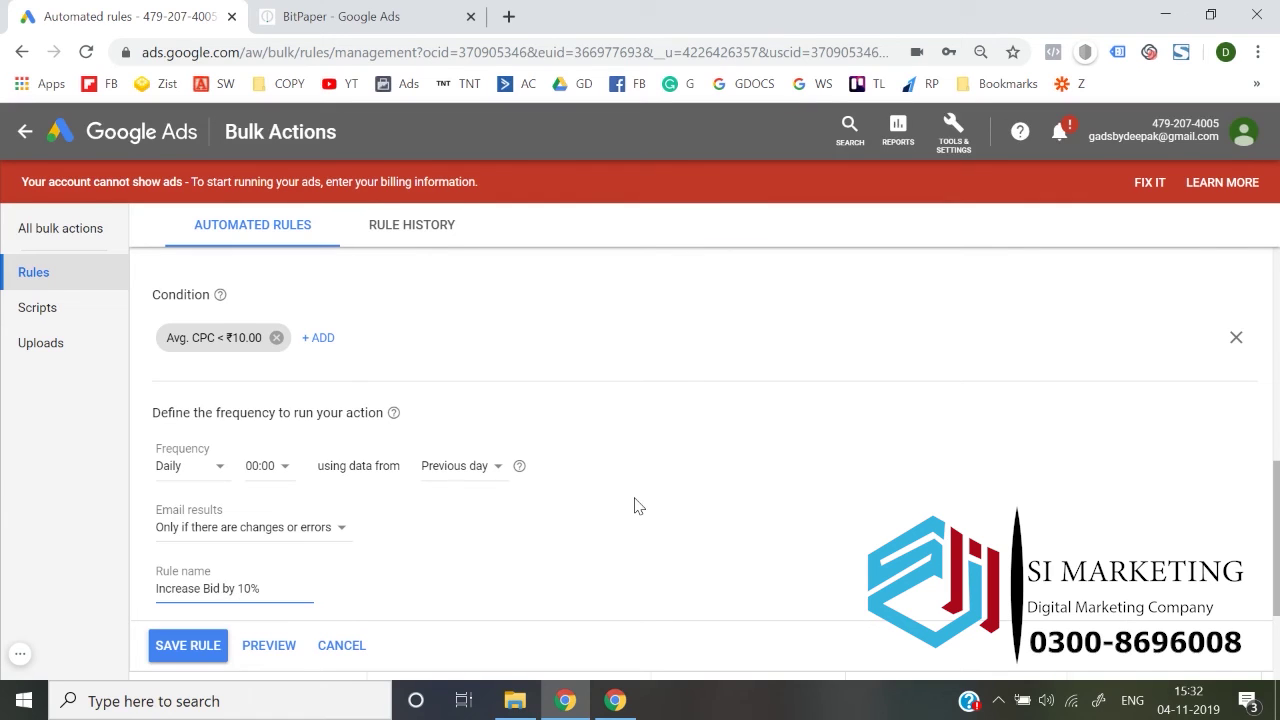
# Review the ad group rule's type, scope, bid action, condition and schedule, keeping Increase bids as the action.
pyautogui.scroll(8, 634, 505)
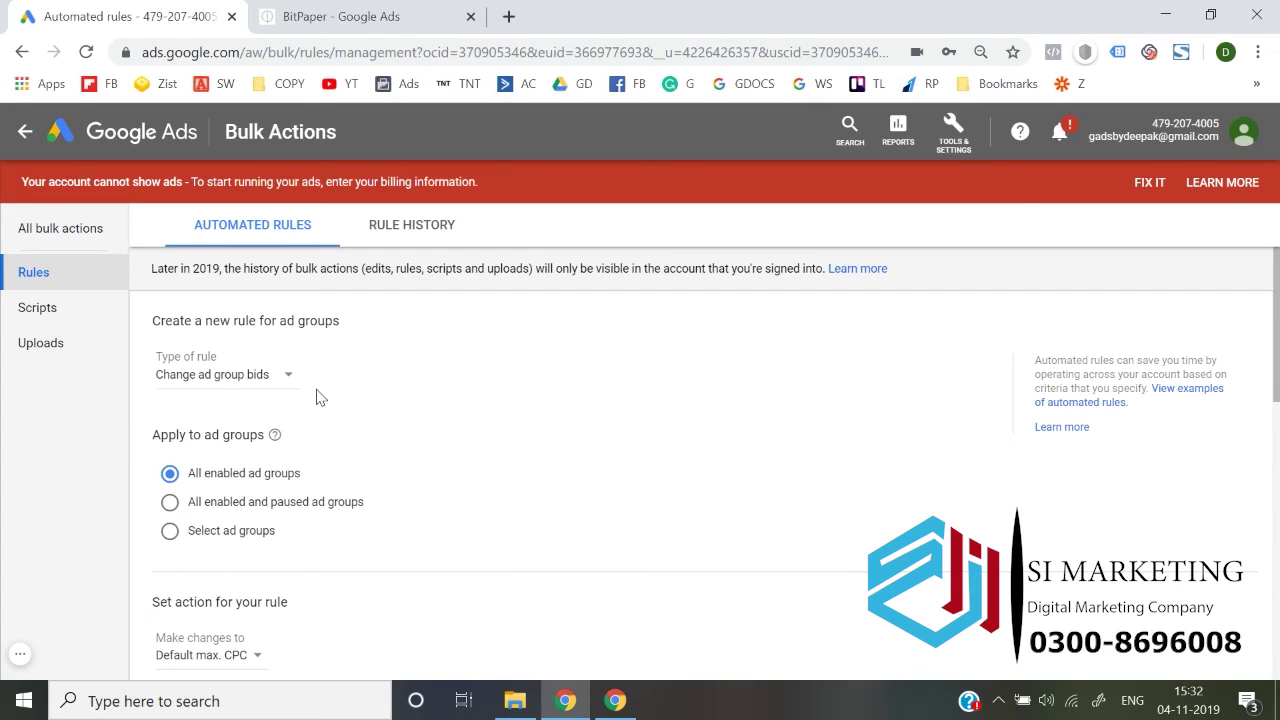
pyautogui.tripleClick(160, 396)
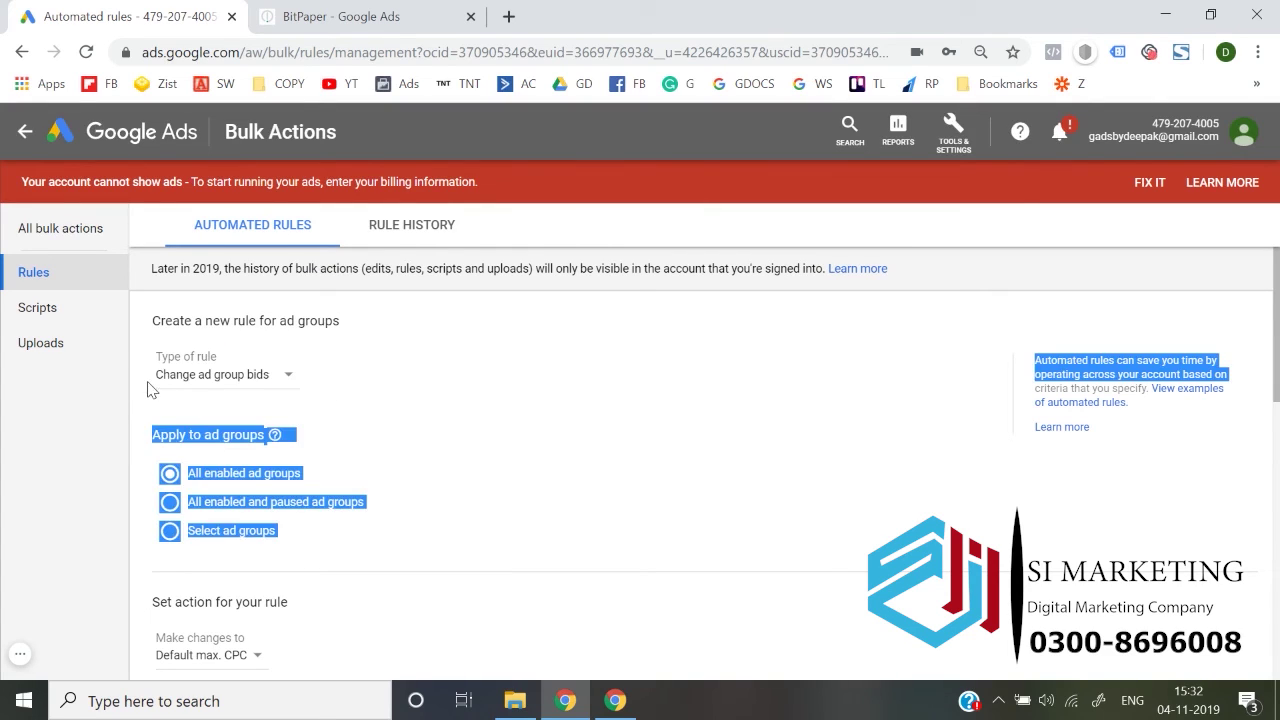
pyautogui.click(492, 399)
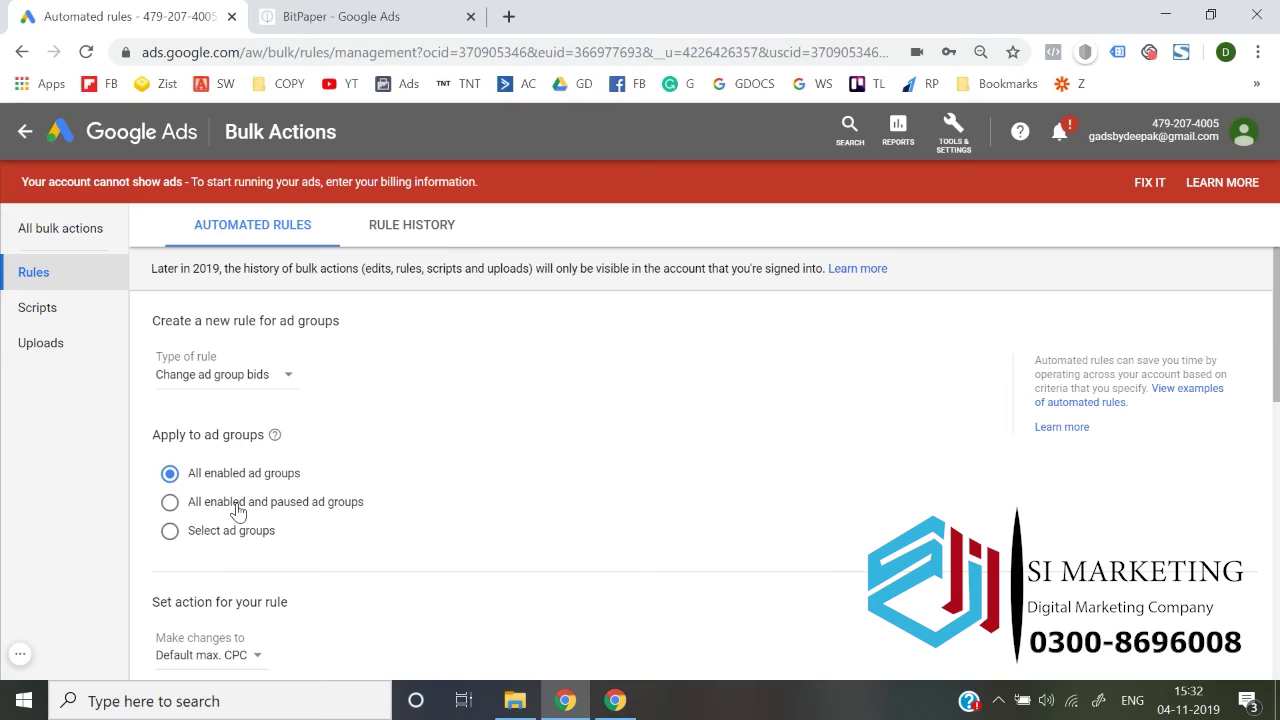
pyautogui.scroll(-1, 240, 512)
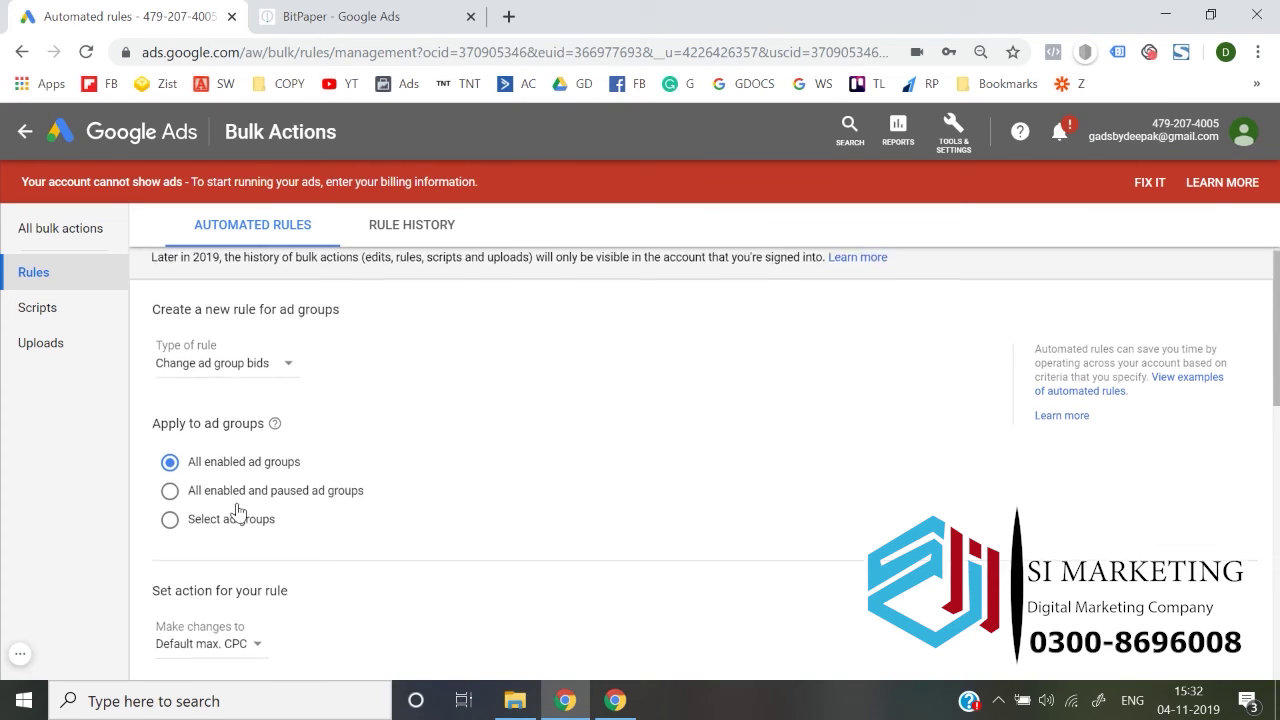
pyautogui.scroll(-2, 260, 455)
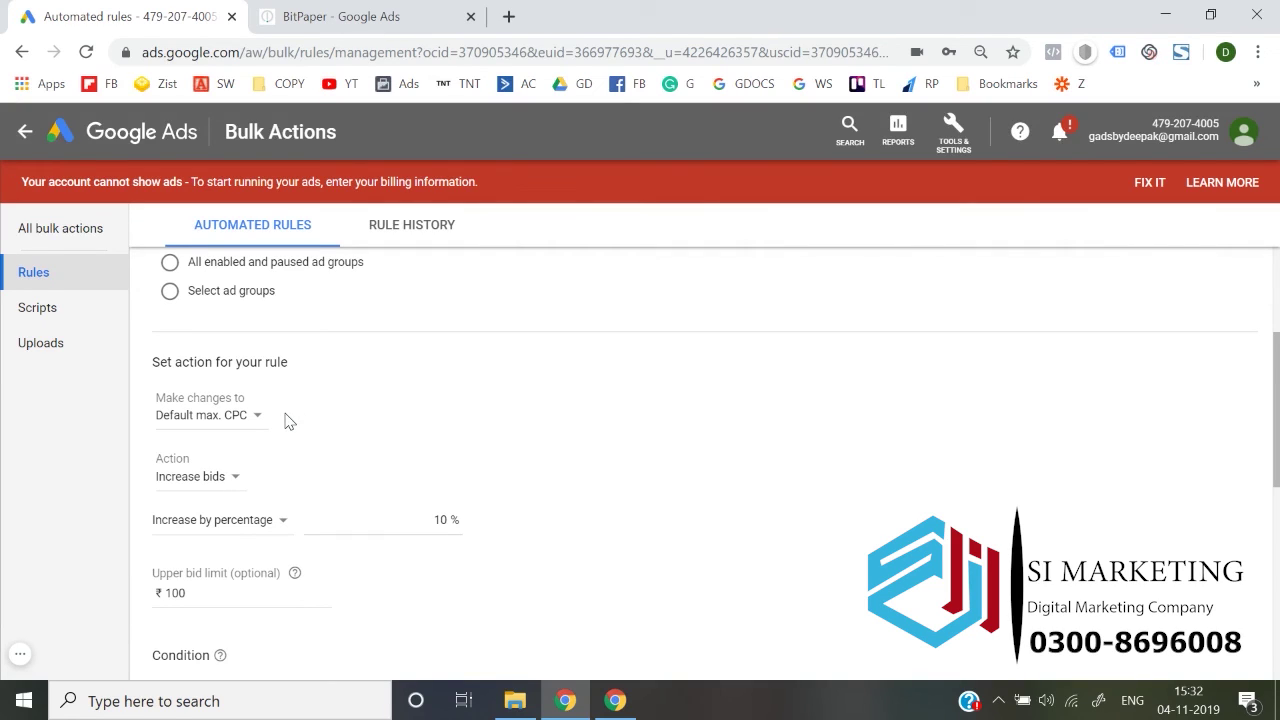
pyautogui.scroll(2, 286, 420)
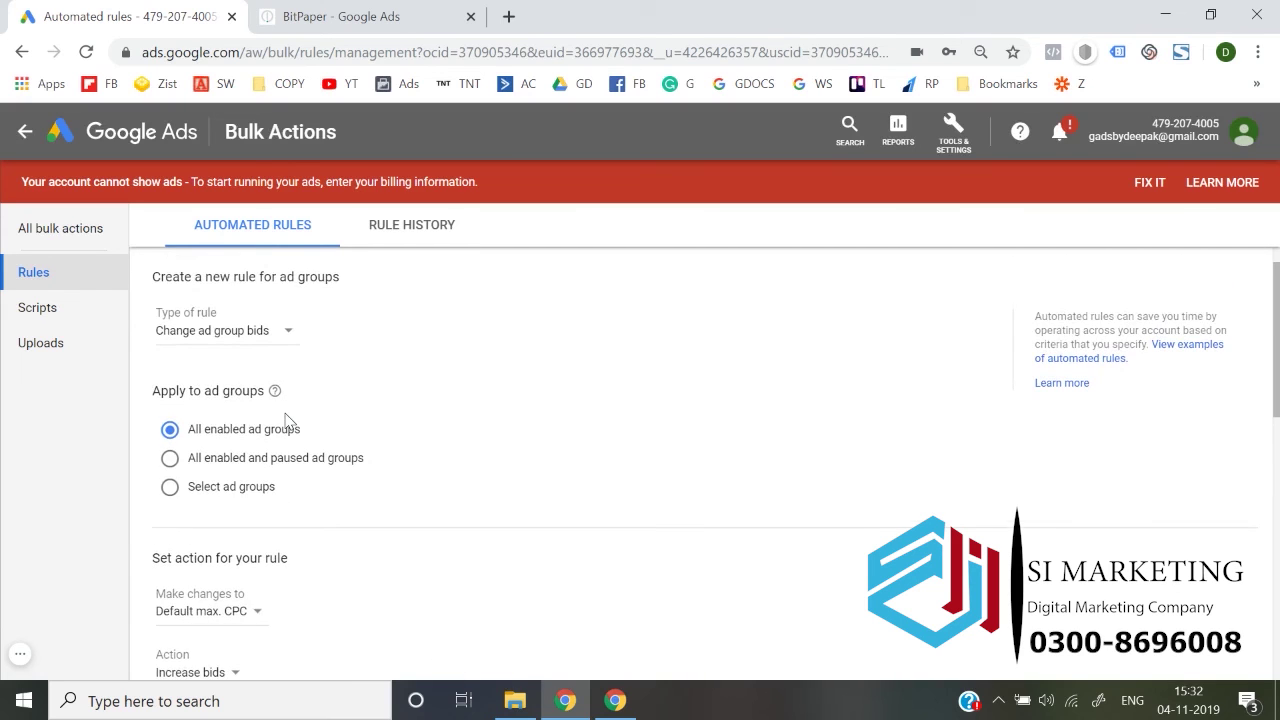
pyautogui.scroll(-3, 286, 420)
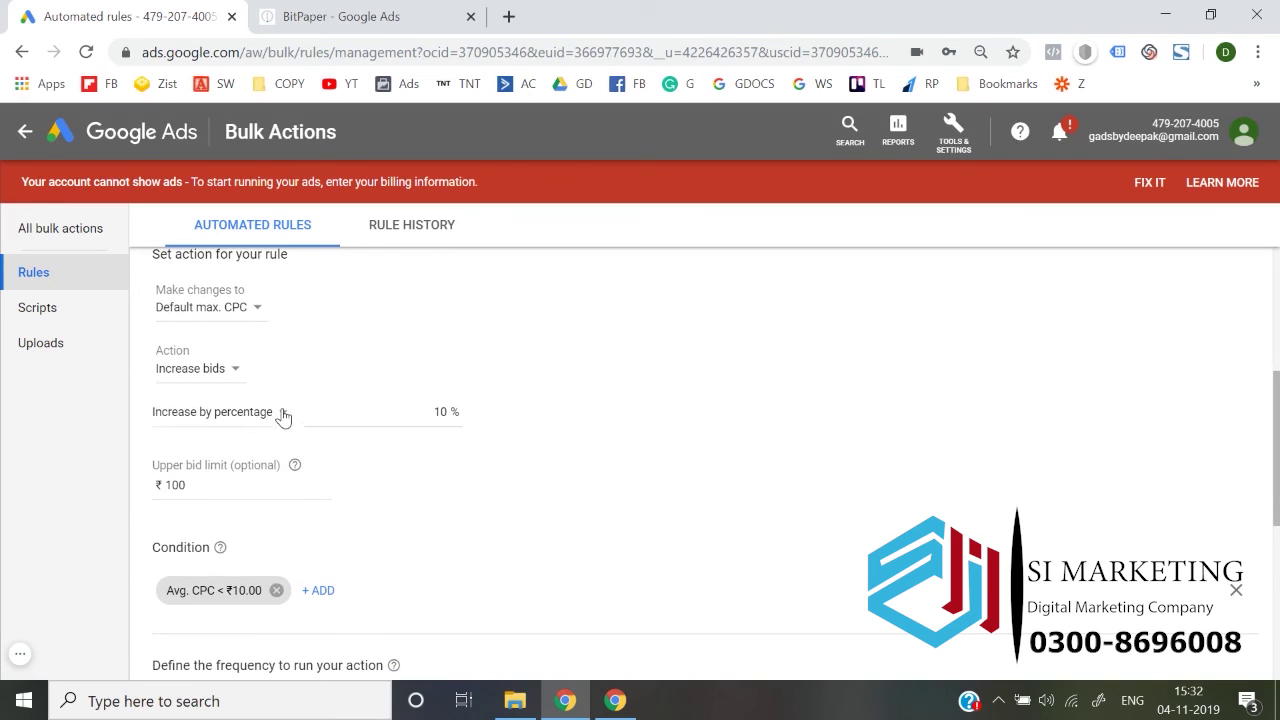
pyautogui.click(205, 378)
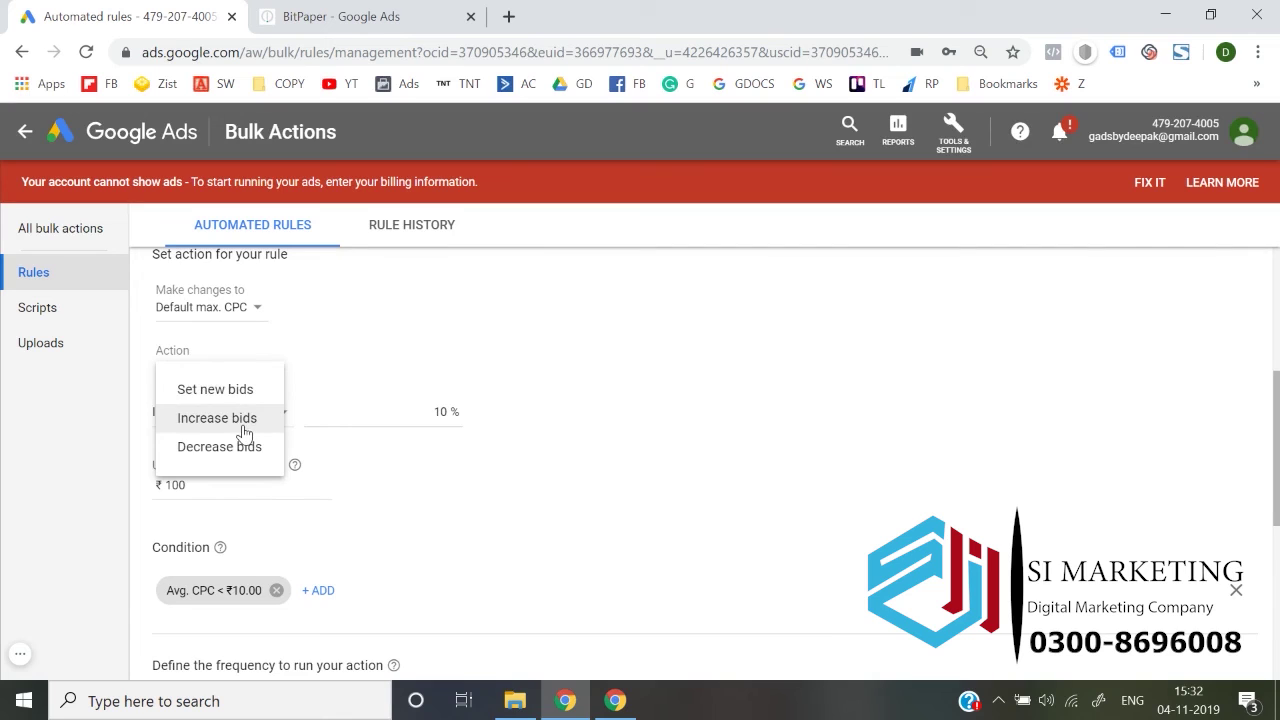
pyautogui.click(240, 425)
pyautogui.scroll(3, 491, 327)
pyautogui.scroll(-1, 491, 327)
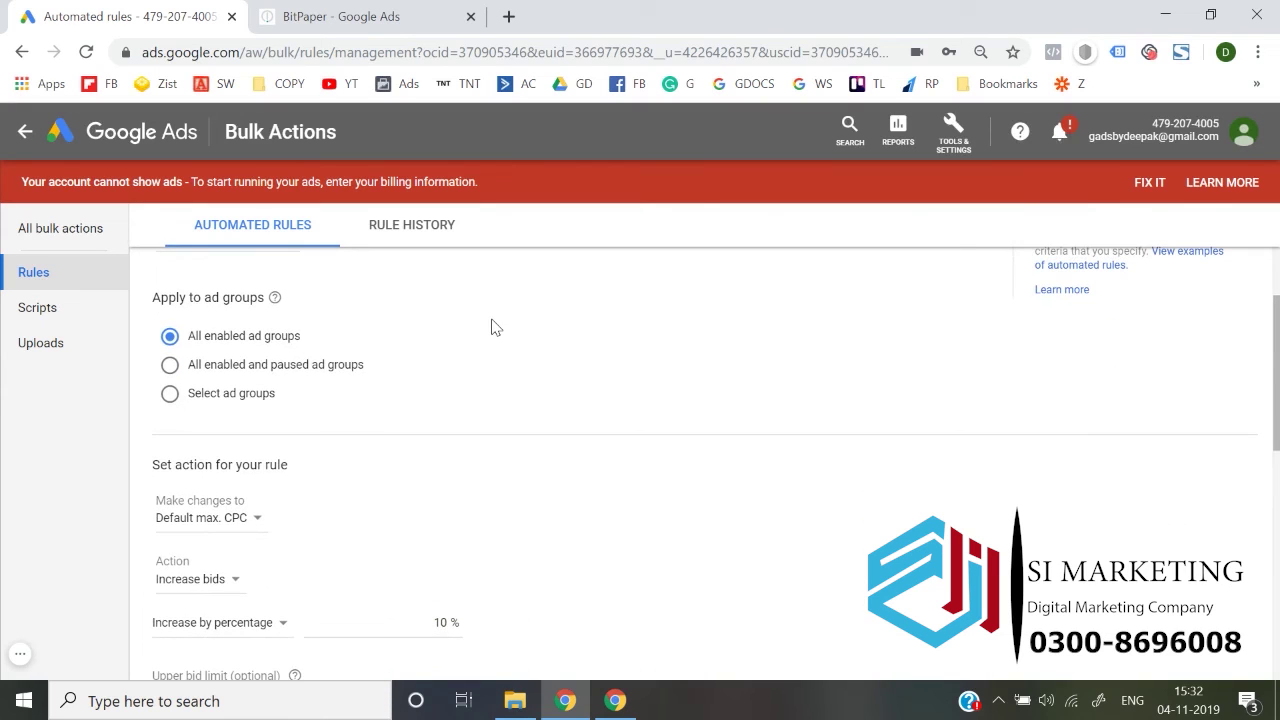
pyautogui.scroll(-2, 491, 327)
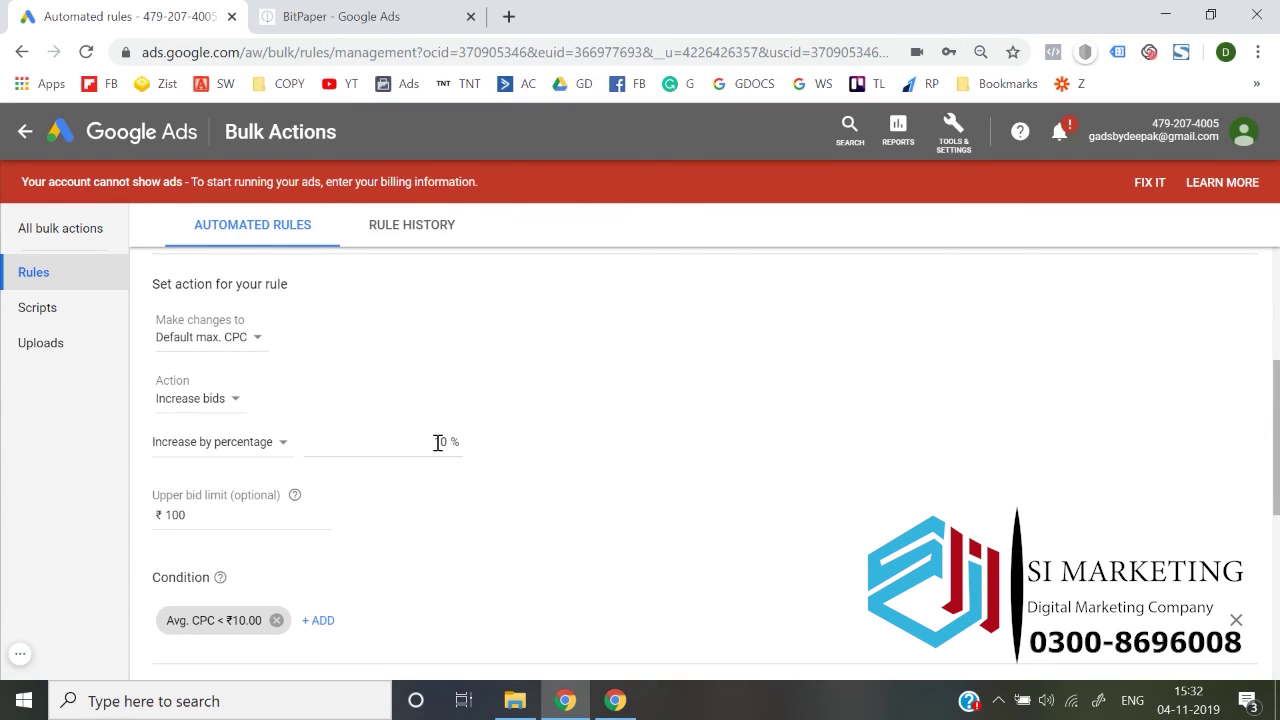
pyautogui.scroll(-4, 446, 528)
pyautogui.scroll(2, 448, 528)
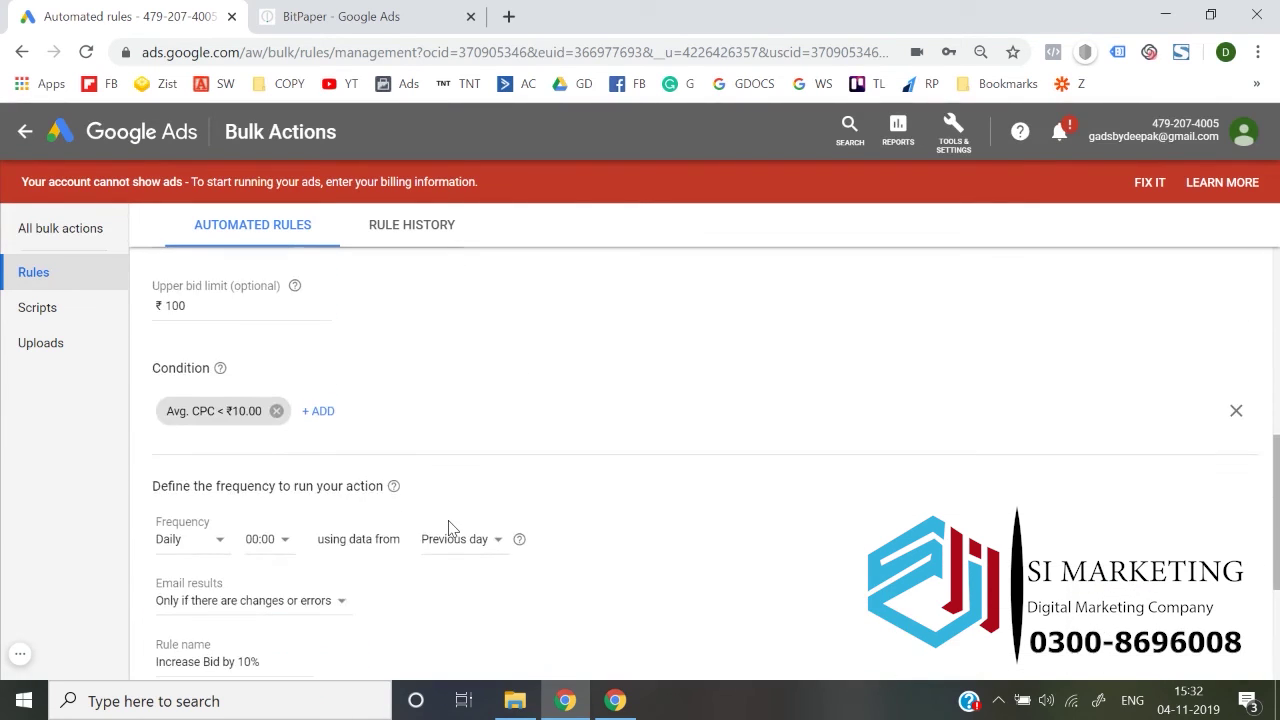
pyautogui.scroll(2, 448, 528)
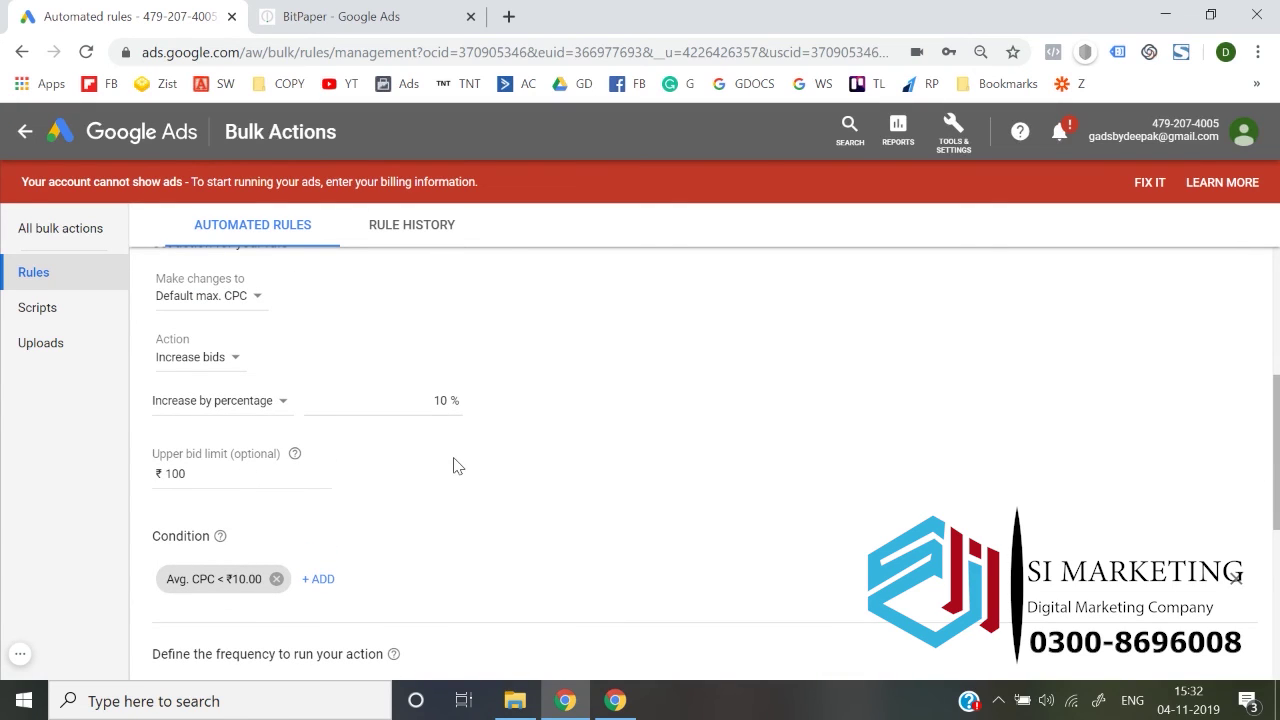
pyautogui.scroll(-2, 453, 466)
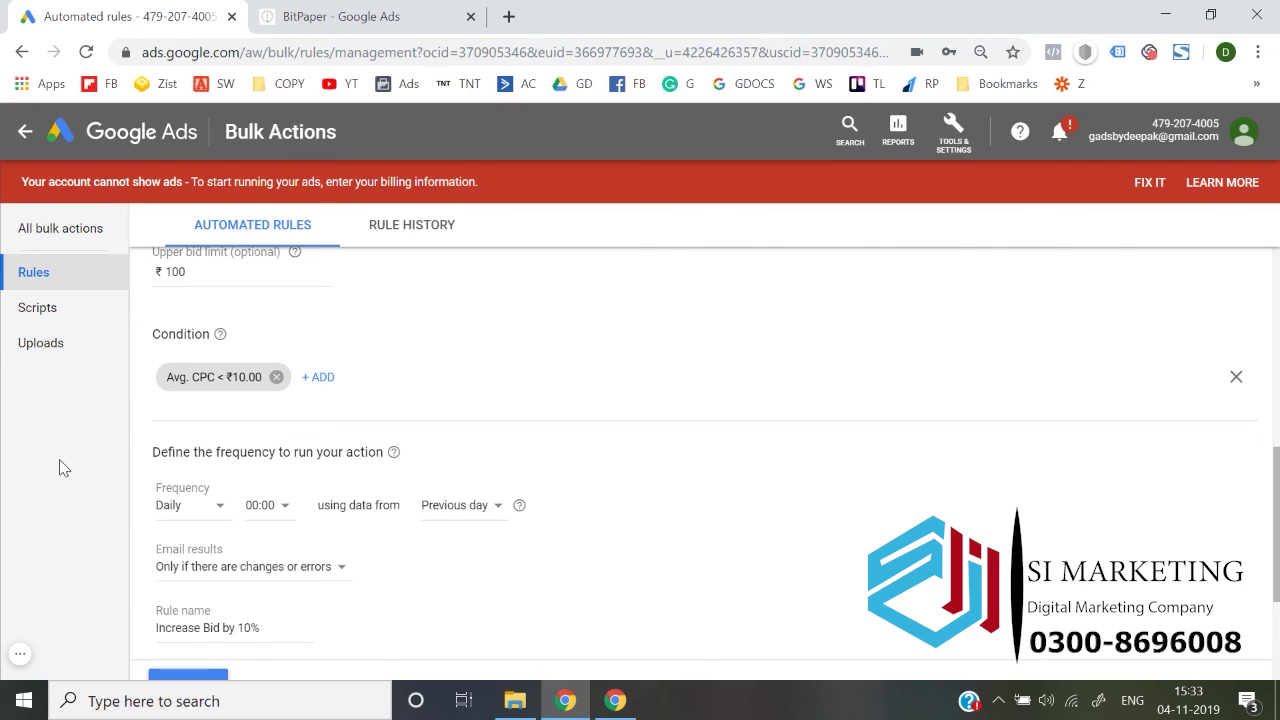
# Save the ad group bid rule and look across its row in the rules table.
pyautogui.scroll(-1, 251, 548)
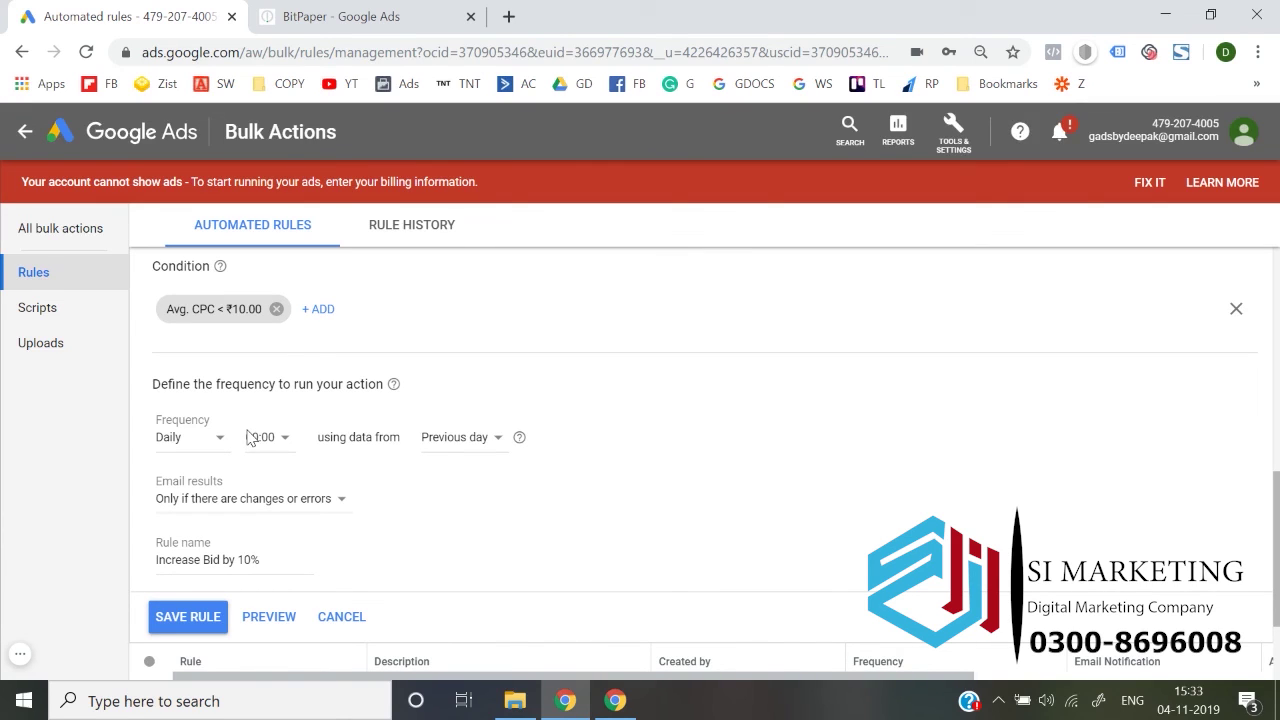
pyautogui.click(180, 616)
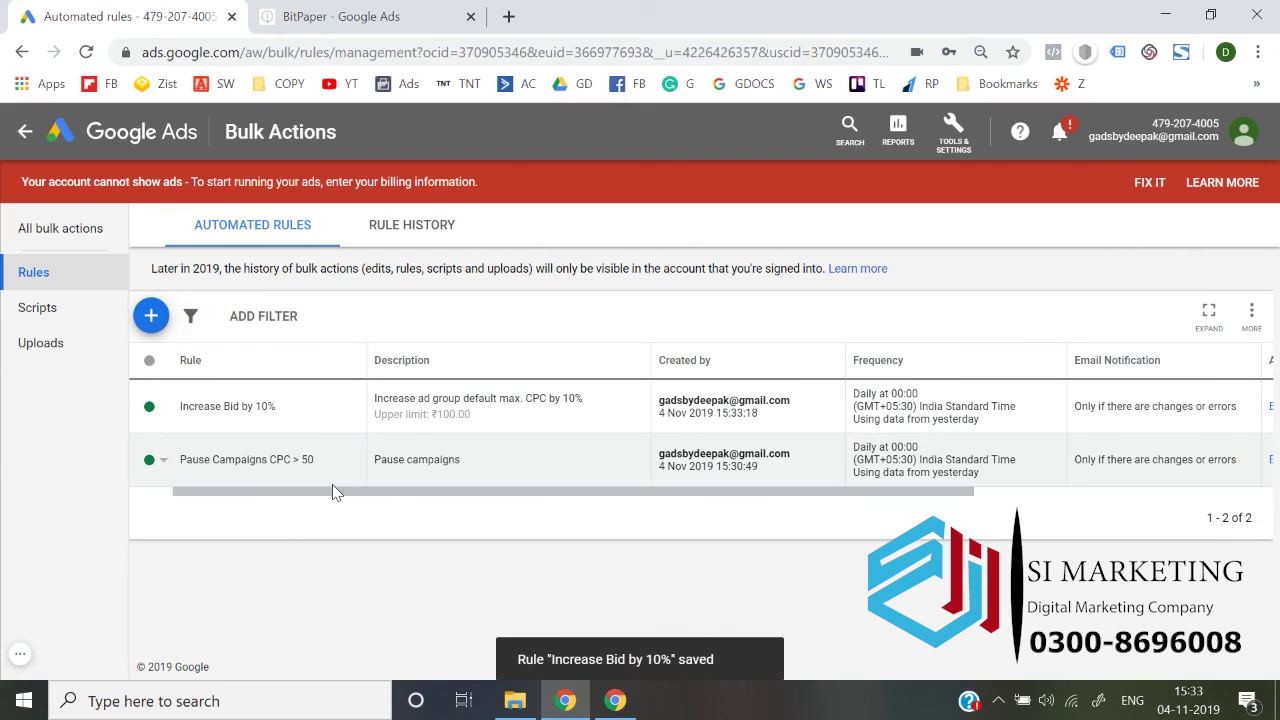
pyautogui.hscroll(5, 335, 492)
pyautogui.hscroll(-5, 335, 492)
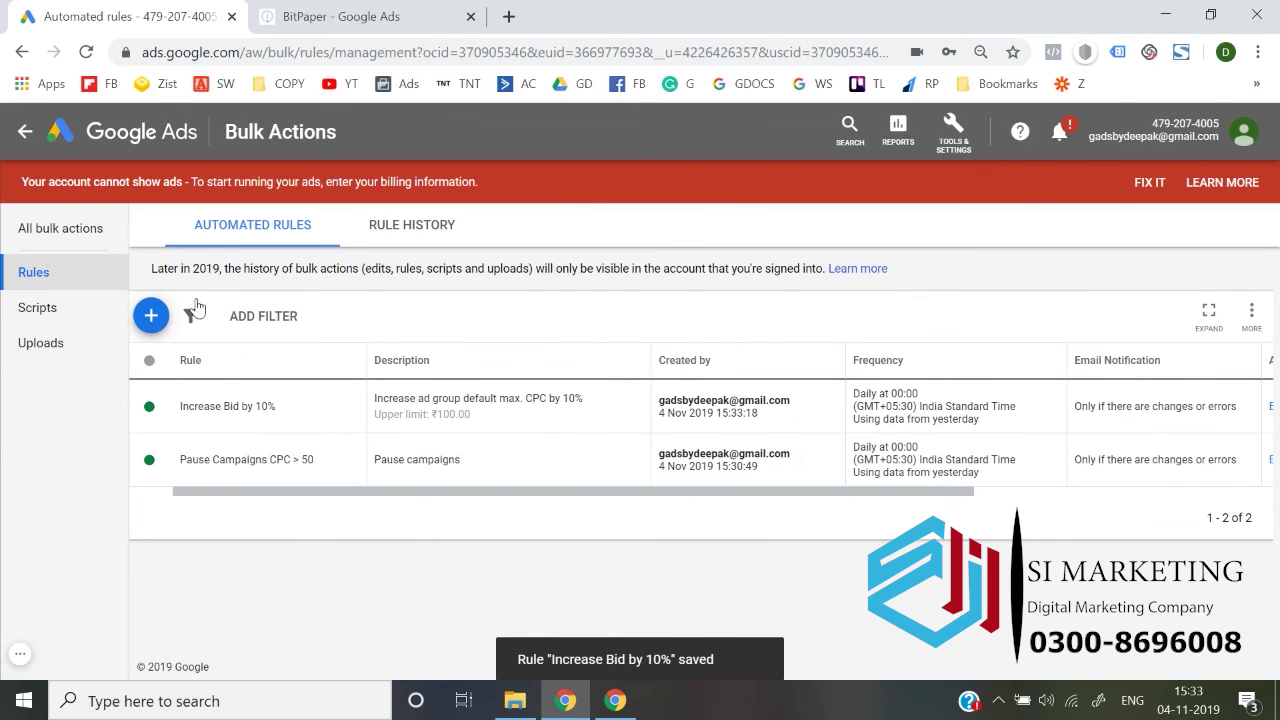
# Examine the rule types offered for a new keyword rule, and cancel the rule without creating it.
pyautogui.rightClick(153, 314)
pyautogui.click(153, 316)
pyautogui.click(153, 316)
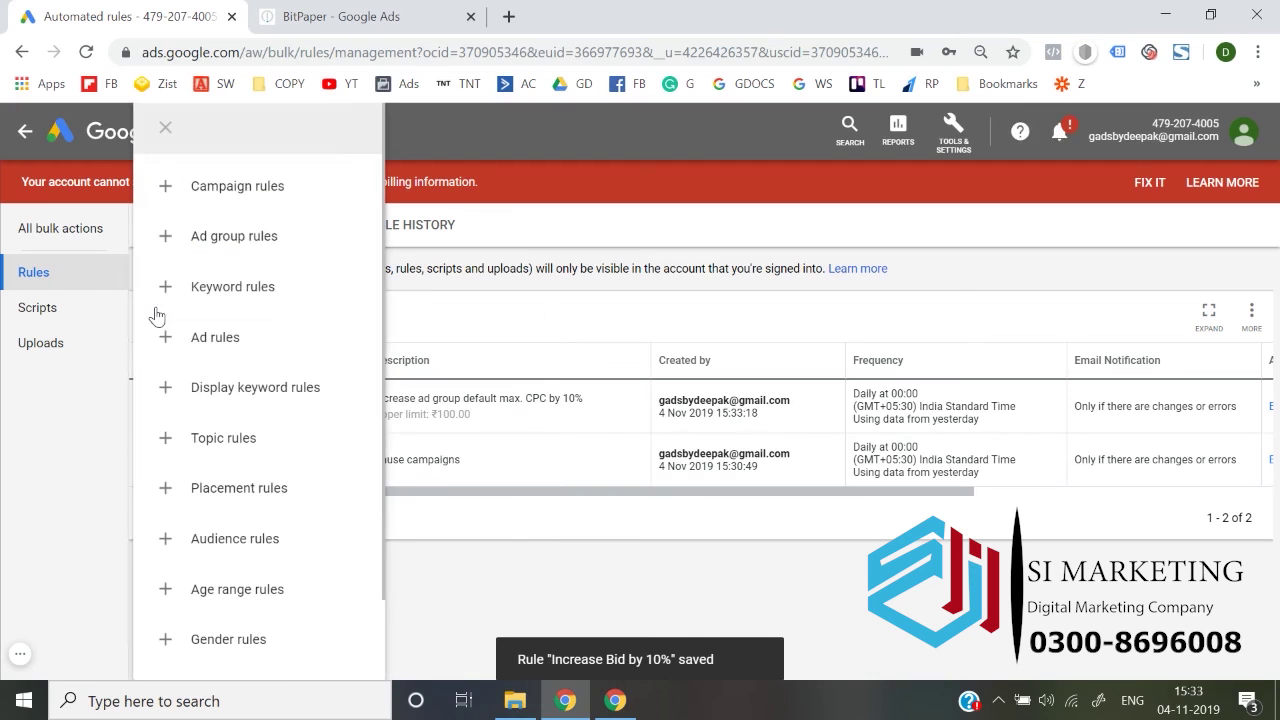
pyautogui.scroll(2, 252, 495)
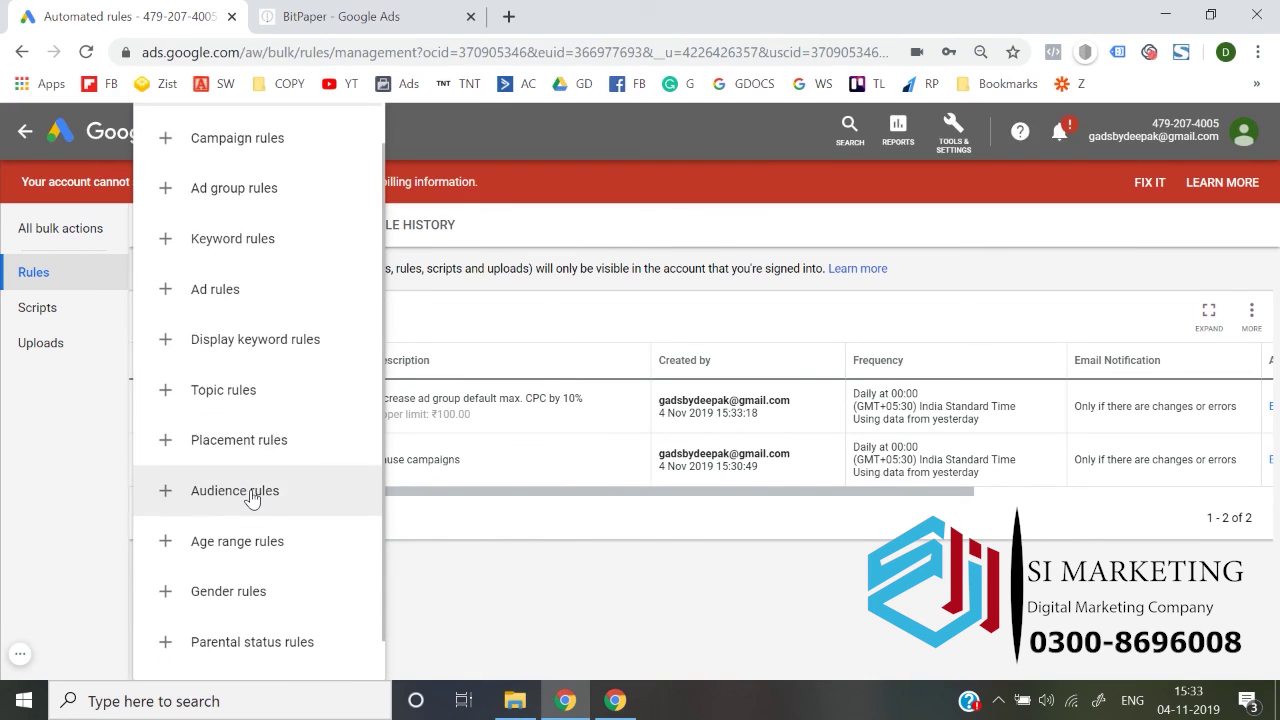
pyautogui.click(281, 295)
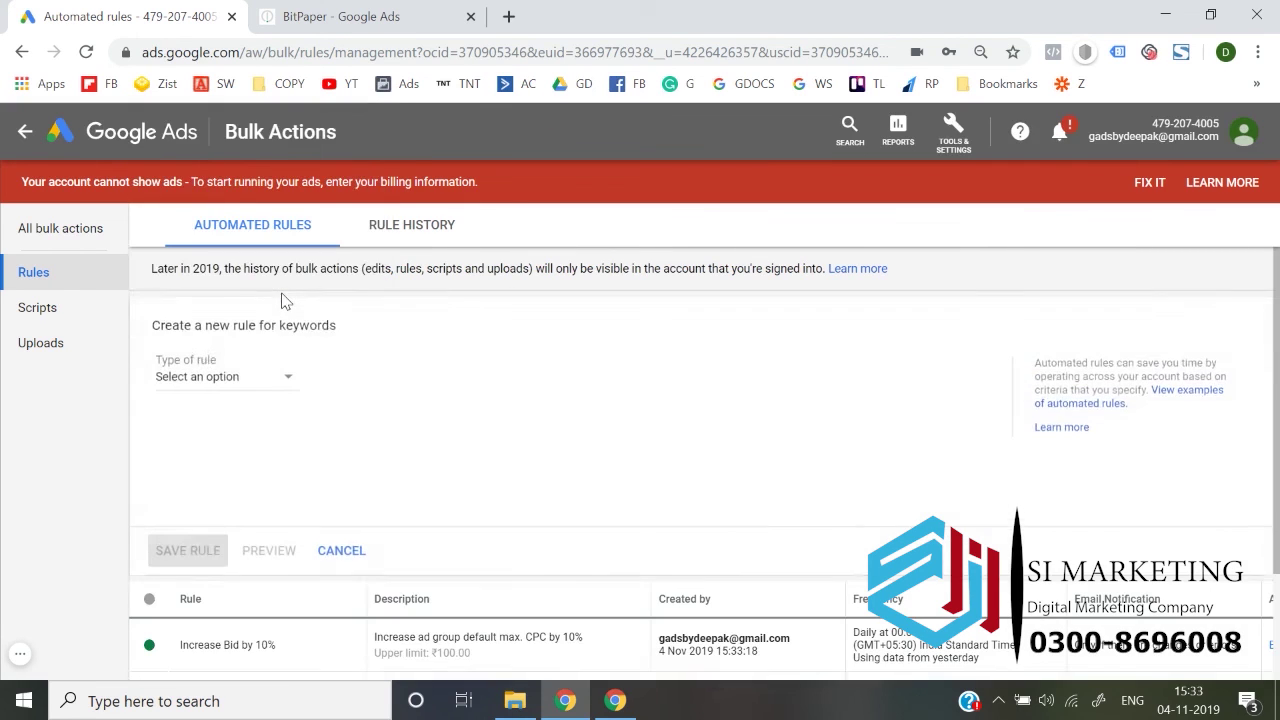
pyautogui.click(229, 381)
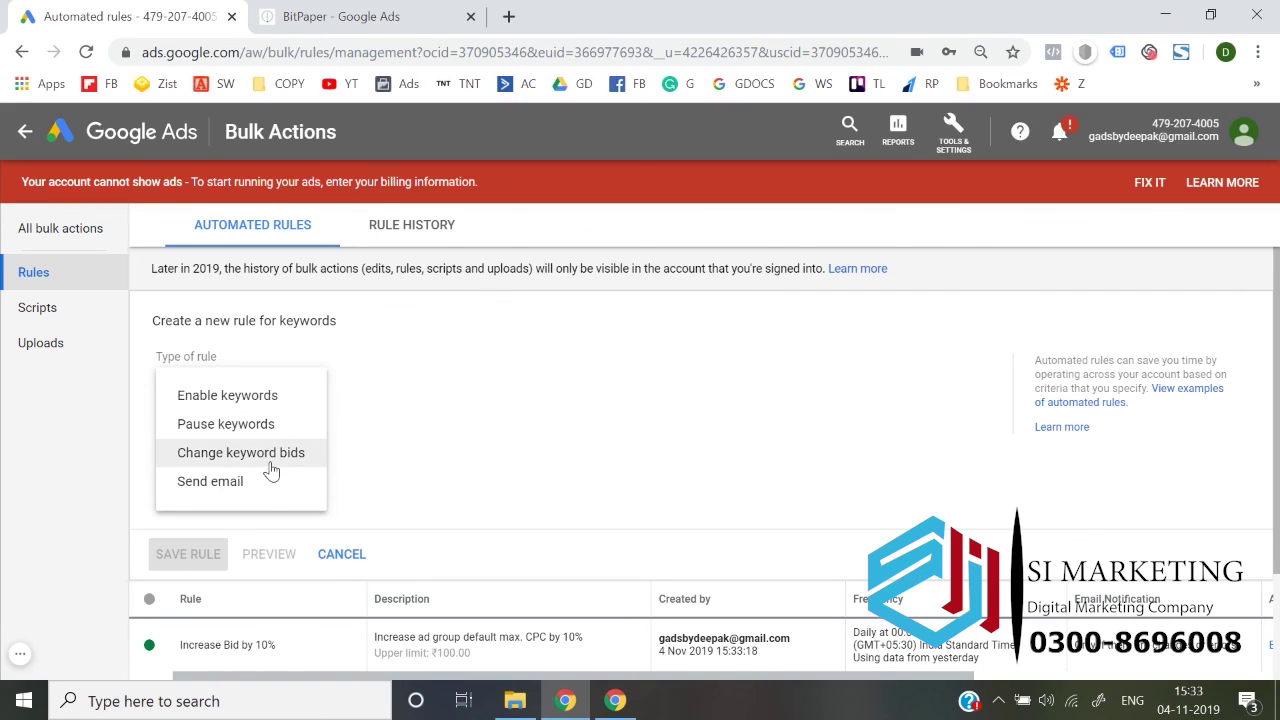
pyautogui.click(433, 545)
pyautogui.click(340, 554)
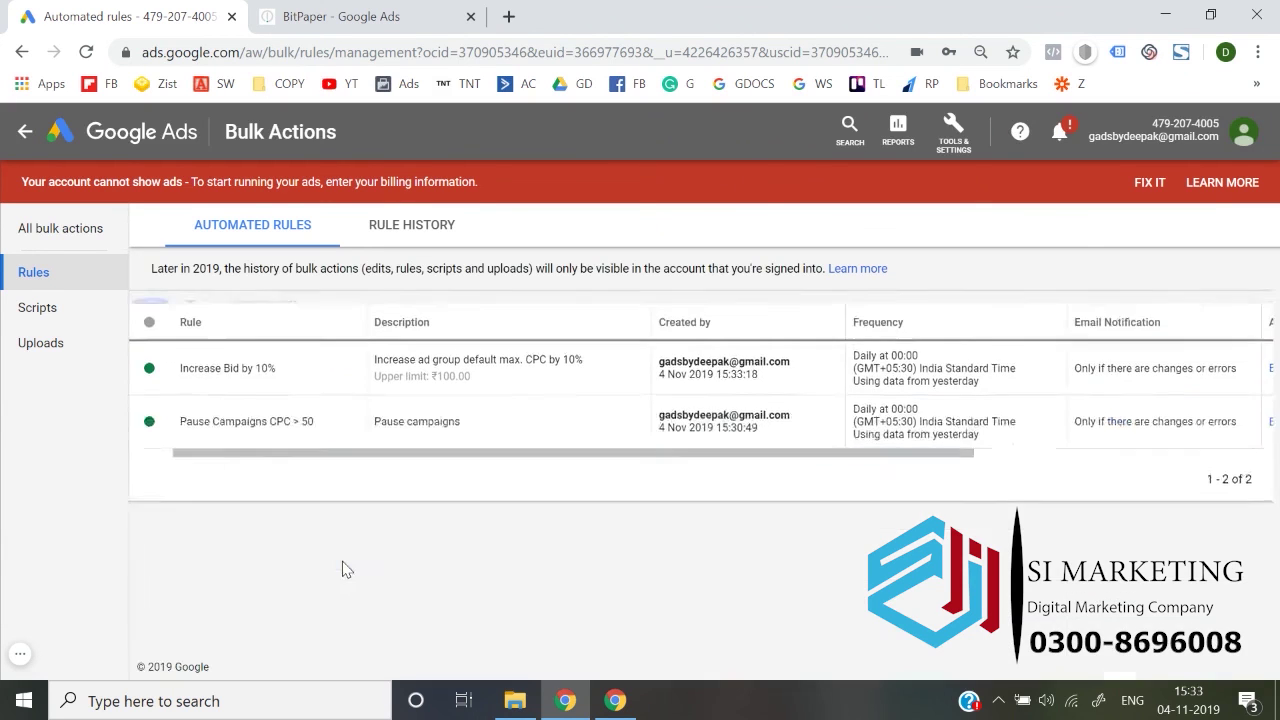
# Examine the full list of rule categories available for new automated rules, and close it without choosing one.
pyautogui.click(150, 316)
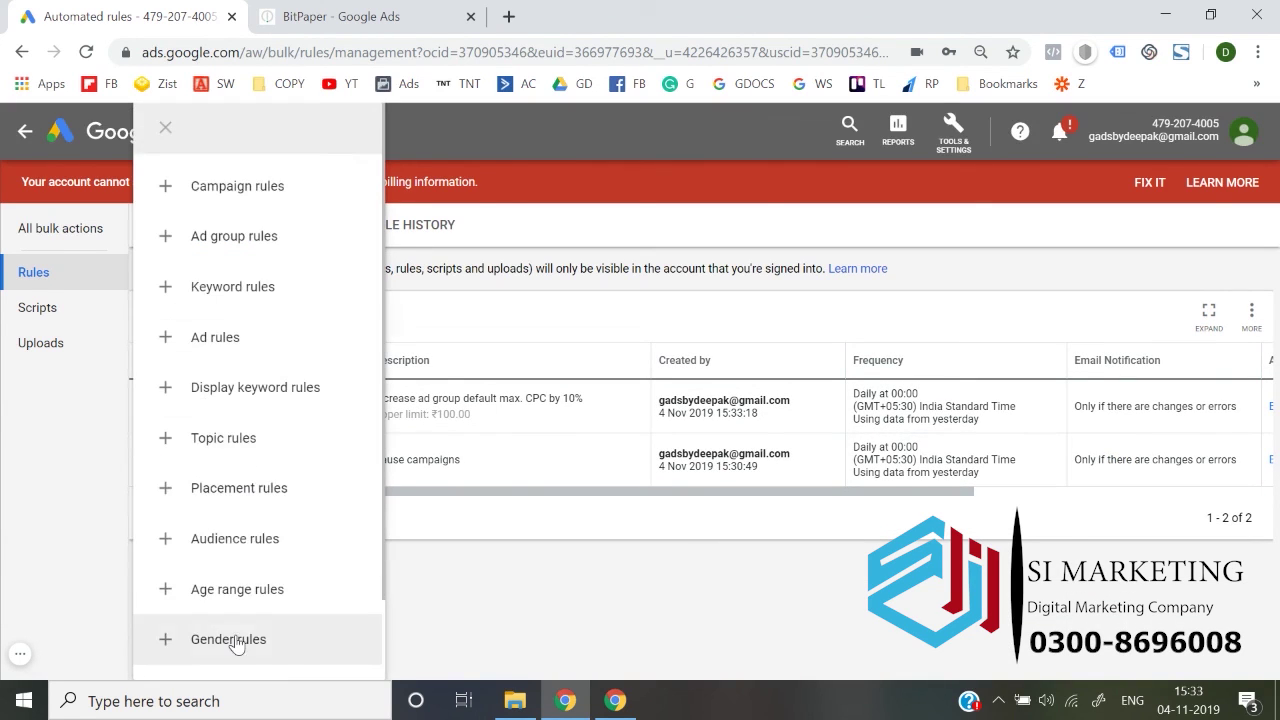
pyautogui.scroll(-1, 232, 640)
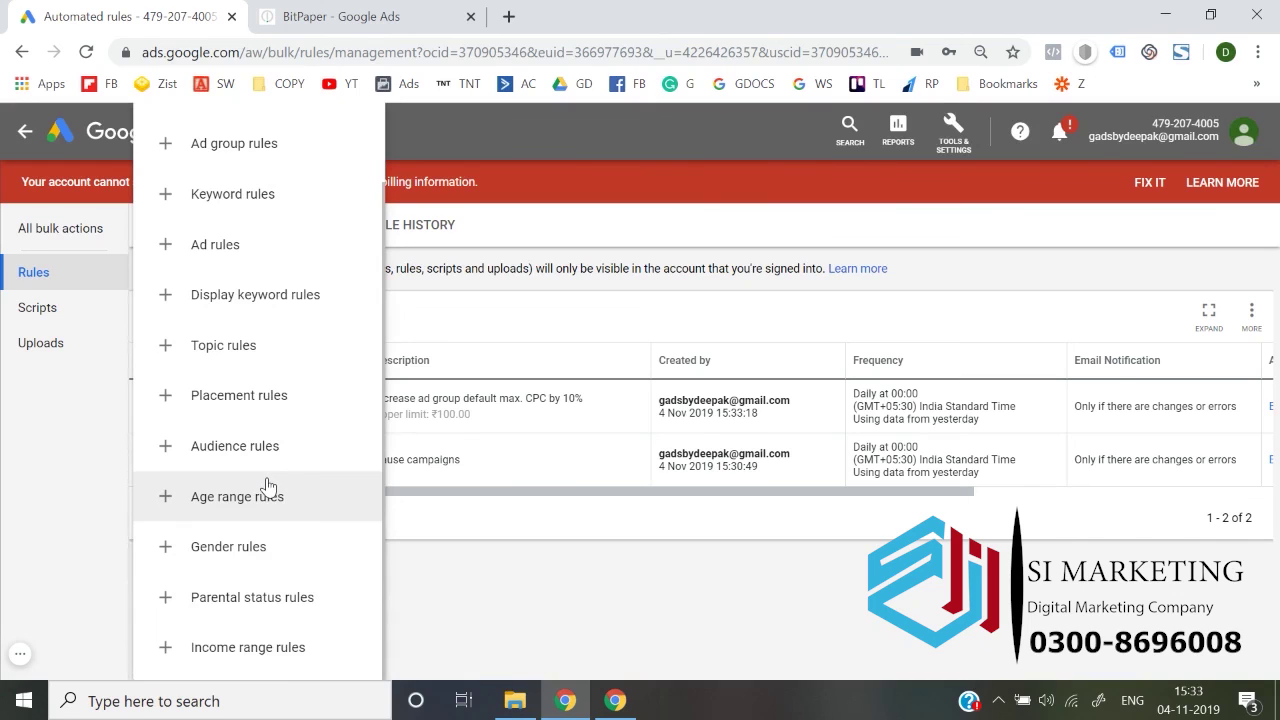
pyautogui.scroll(1, 268, 486)
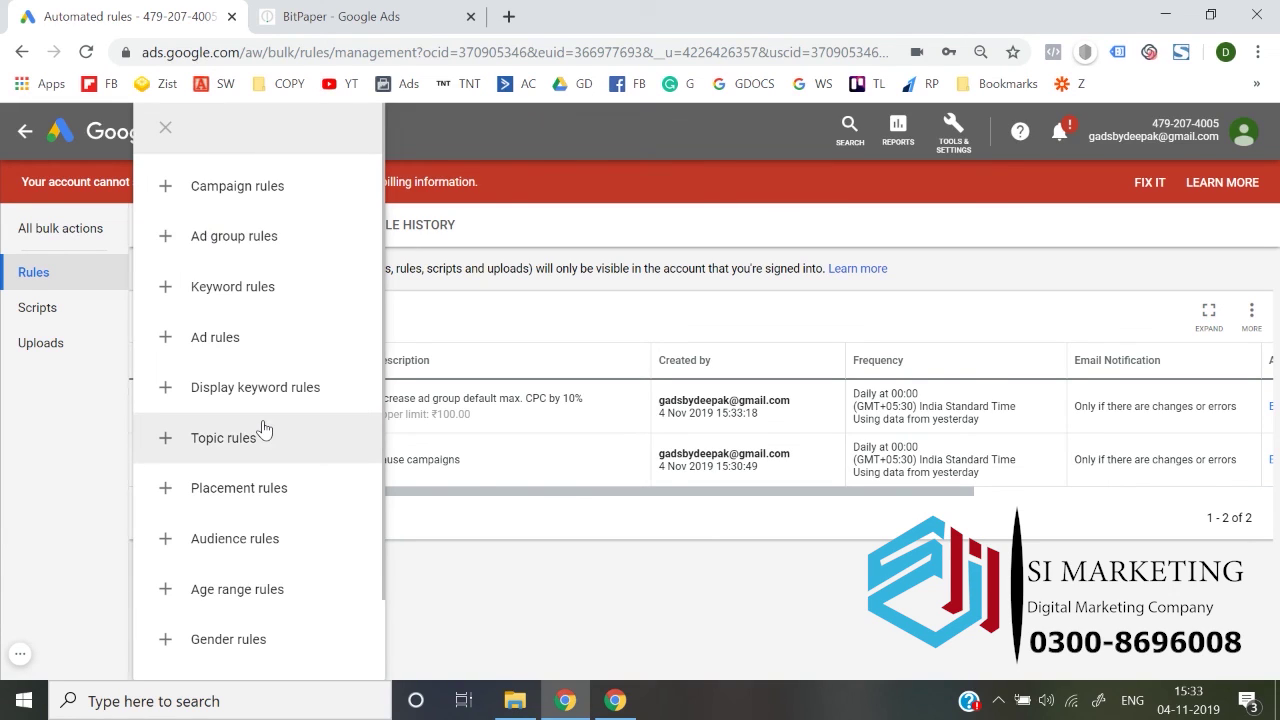
pyautogui.scroll(-1, 263, 429)
pyautogui.scroll(1, 263, 429)
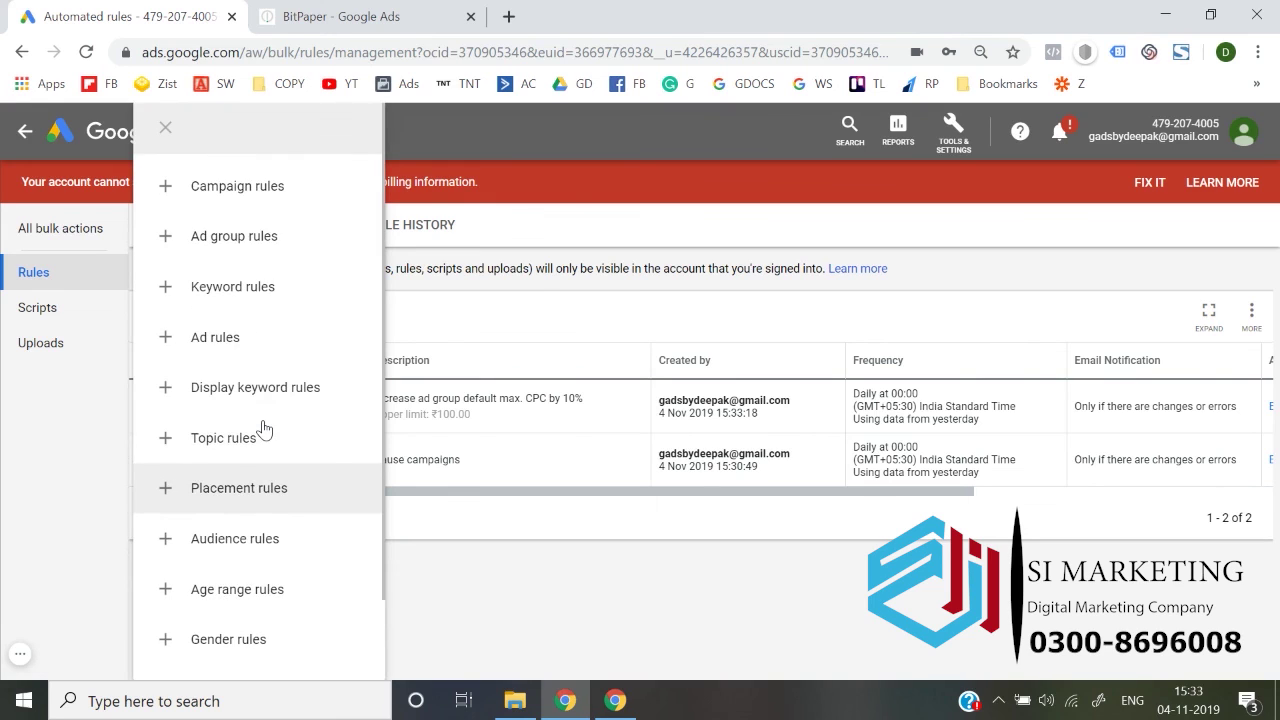
pyautogui.scroll(-1, 263, 429)
pyautogui.scroll(1, 250, 530)
pyautogui.scroll(-1, 249, 536)
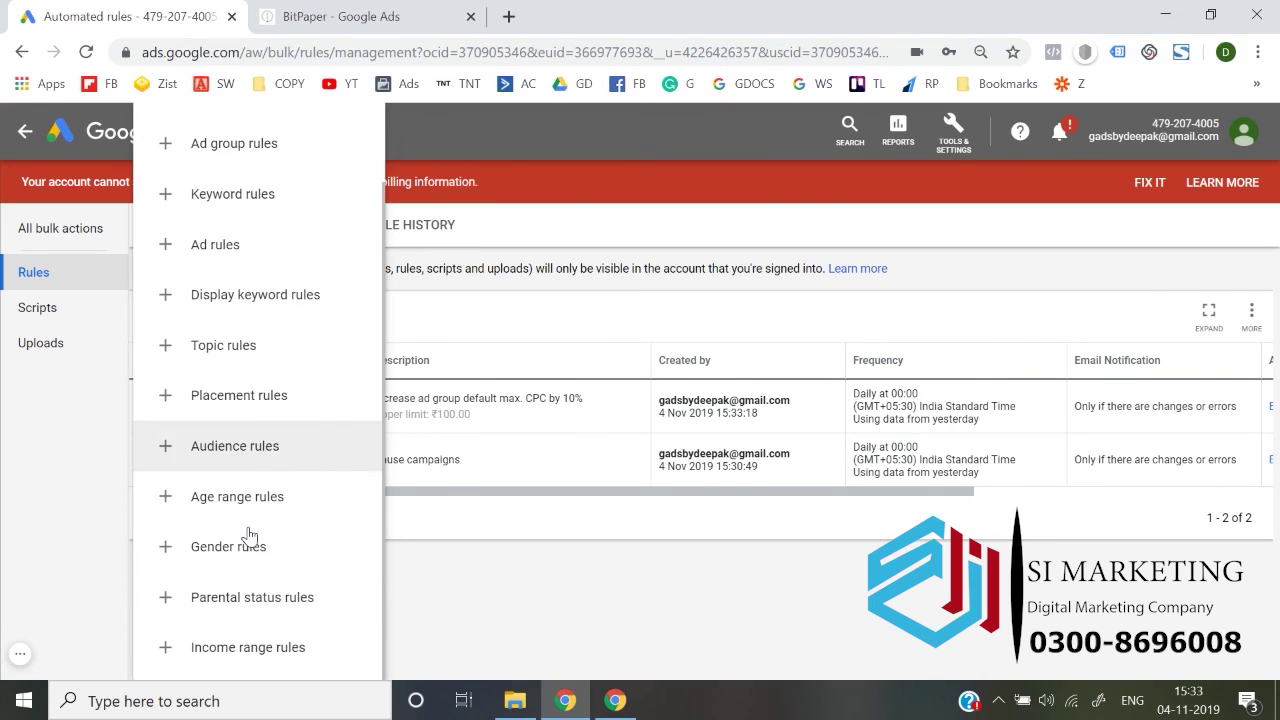
pyautogui.scroll(1, 249, 536)
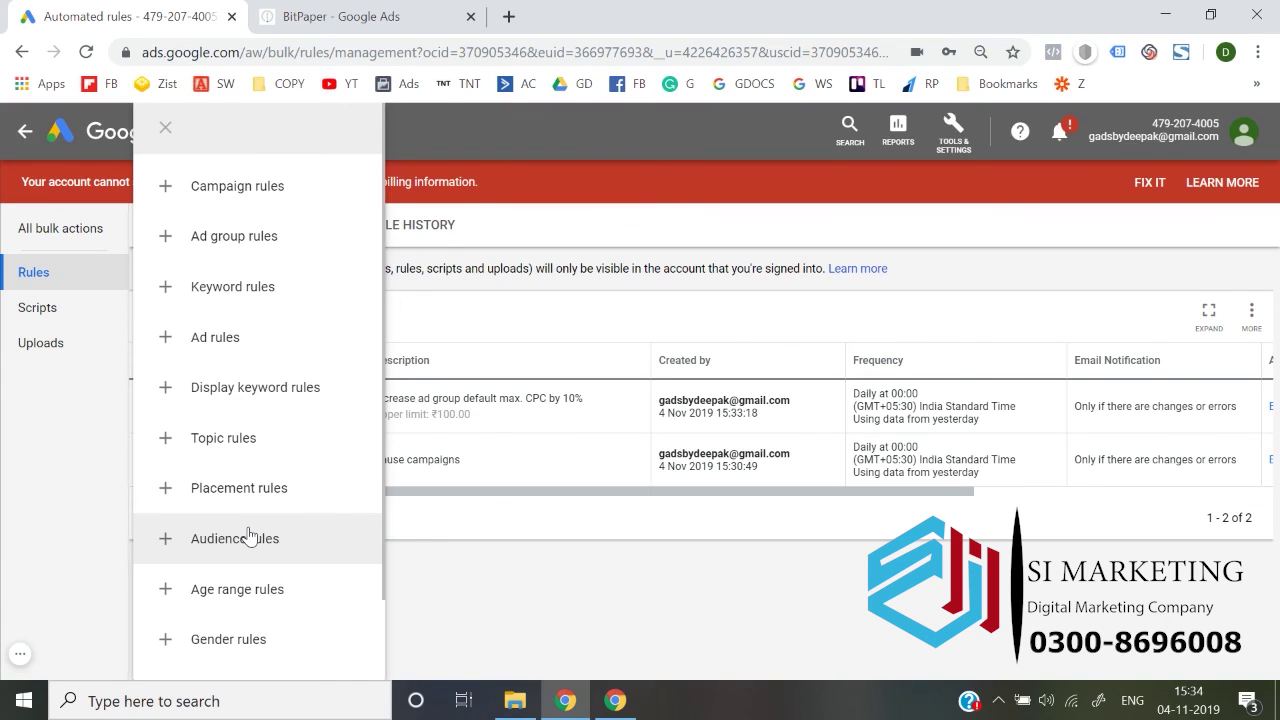
pyautogui.scroll(-1, 249, 535)
pyautogui.scroll(1, 247, 534)
pyautogui.click(478, 607)
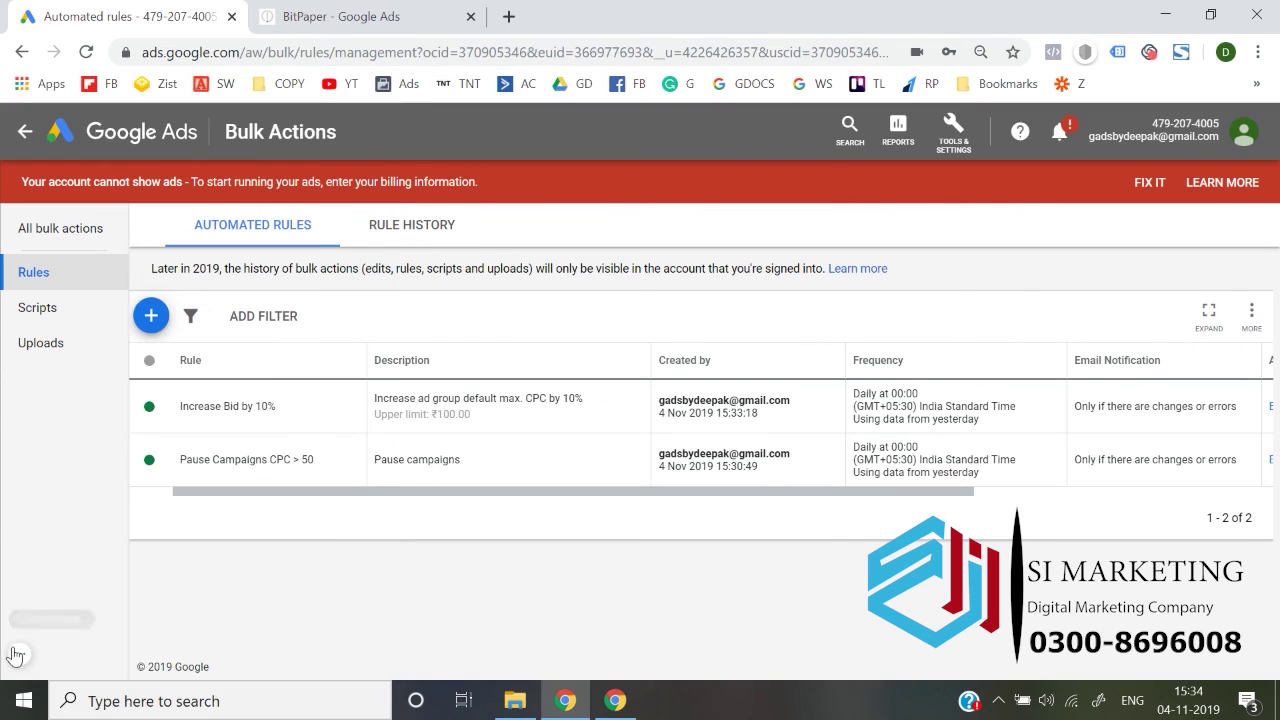